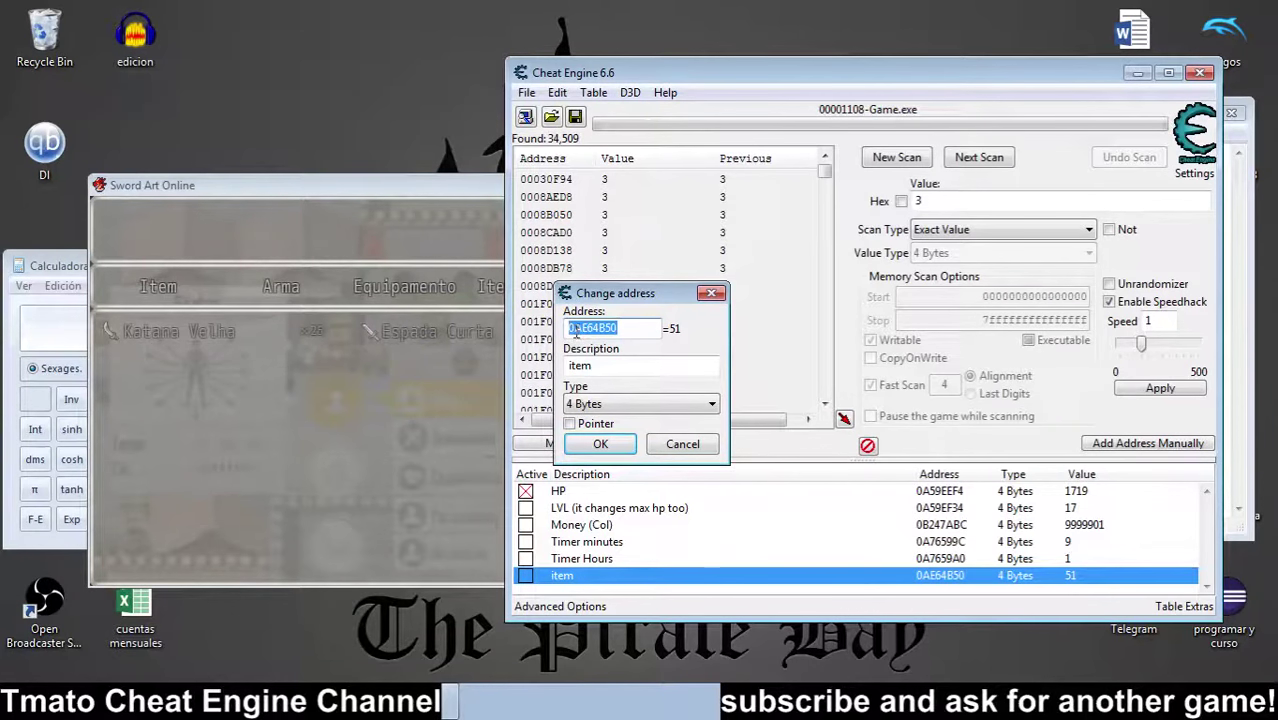
Step: Copy the address of the item entry and write "0AE64B50 address lets search" in the scan value field
{"action": "left_click", "coordinate": [572, 331]}
{"action": "left_click", "coordinate": [711, 293]}
{"action": "double_click", "coordinate": [924, 203]}
{"action": "type", "text": "0AE64B50"}
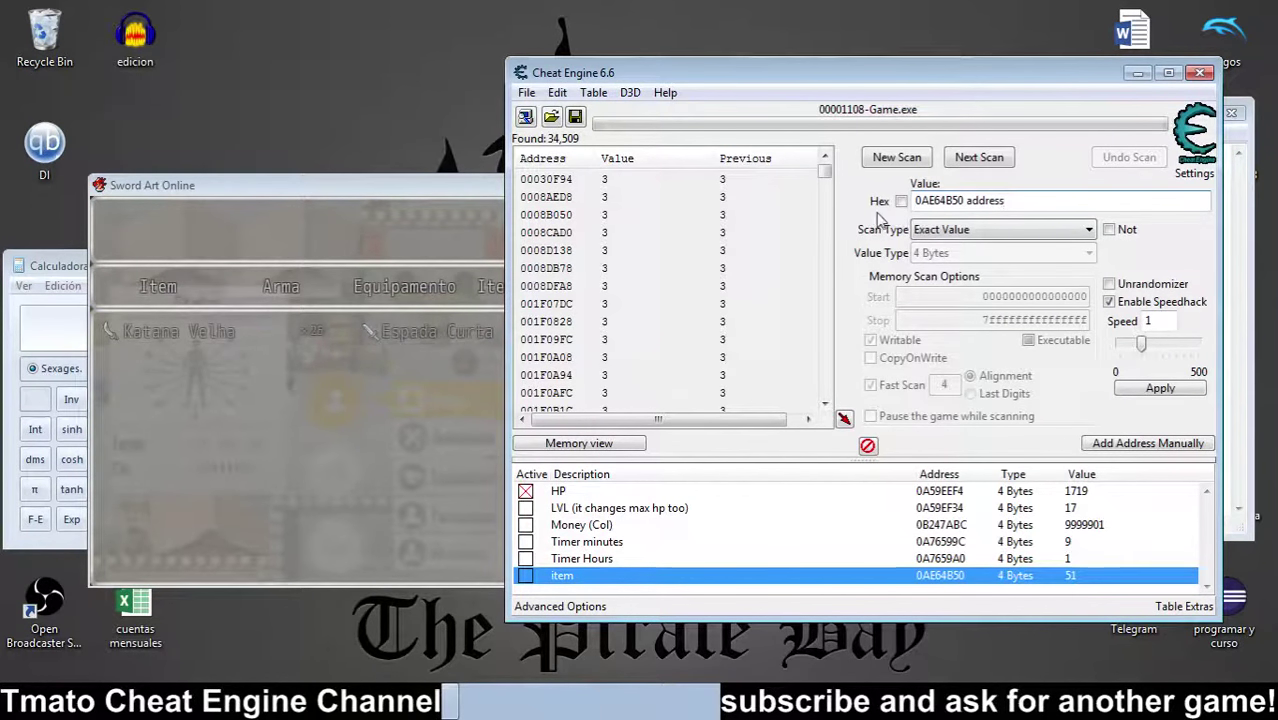
{"action": "type", "text": "address lets "}
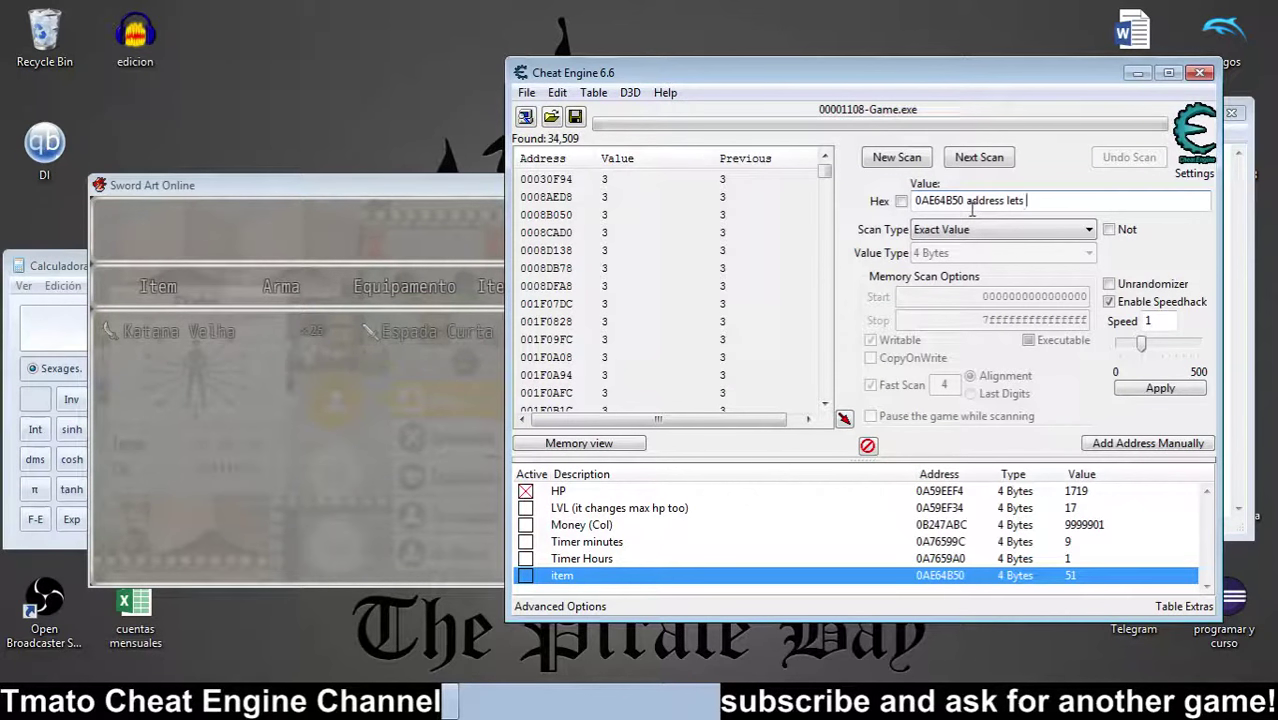
{"action": "type", "text": "search"}
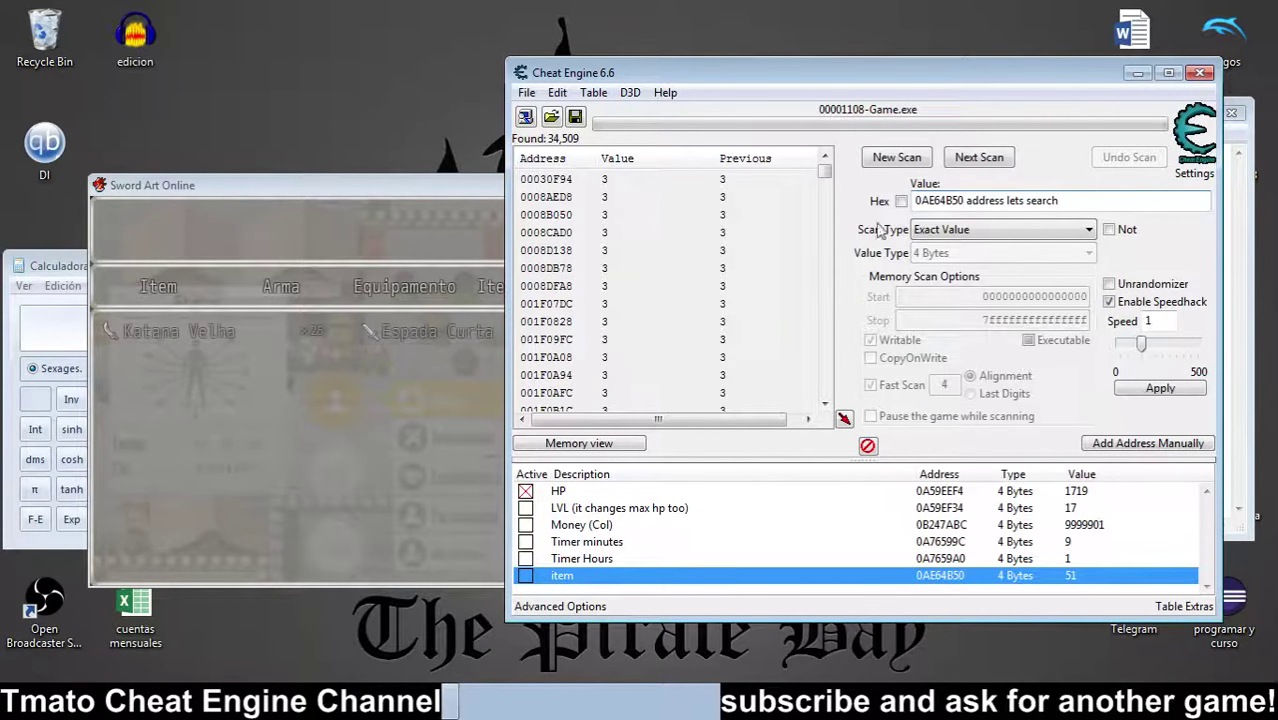
Step: Look through the found addresses for those nearest 0AE64B50 and select 0AE64BF0
{"action": "left_click_drag", "start_coordinate": [823, 172], "coordinate": [814, 320]}
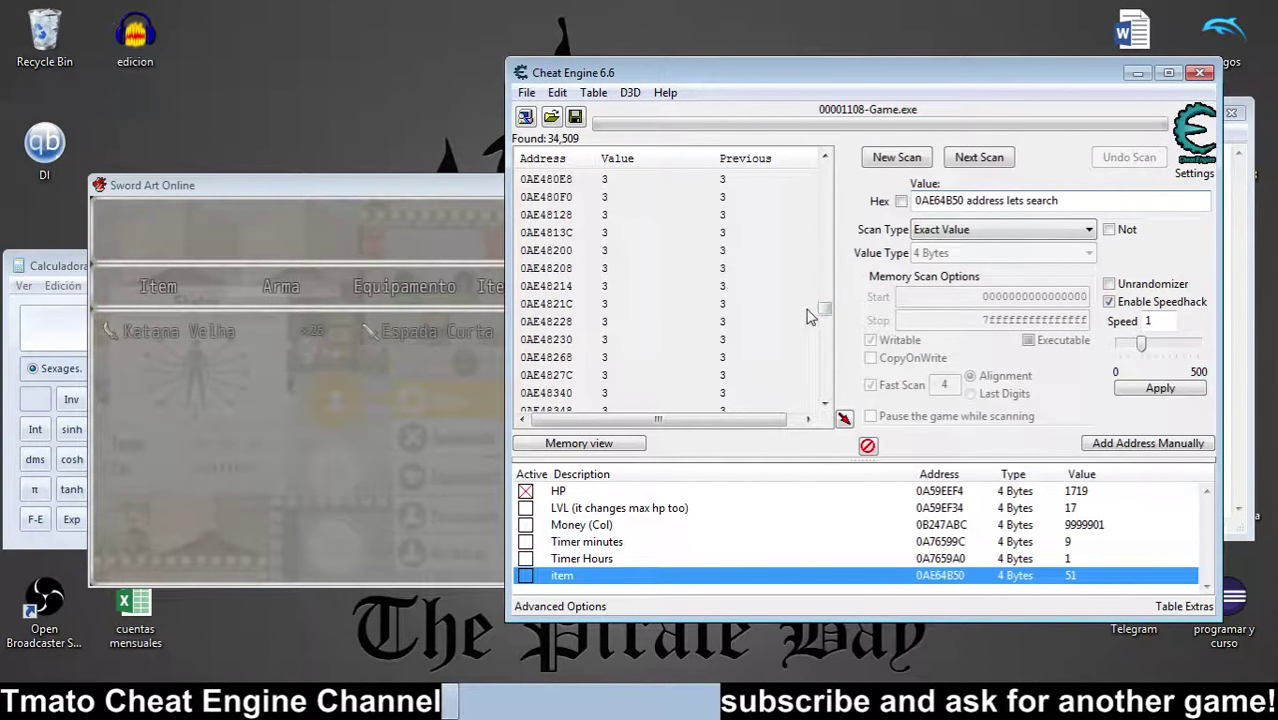
{"action": "left_click", "coordinate": [594, 248]}
{"action": "key", "text": "Down"}
{"action": "key", "text": "Down"}
{"action": "key", "text": "Down"}
{"action": "key", "text": "Down"}
{"action": "key", "text": "Down"}
{"action": "key", "text": "Down"}
{"action": "key", "text": "Down"}
{"action": "key", "text": "Down"}
{"action": "key", "text": "Down"}
{"action": "key", "text": "Down"}
{"action": "key", "text": "Down"}
{"action": "key", "text": "Down"}
{"action": "key", "text": "Down"}
{"action": "key", "text": "Down"}
{"action": "key", "text": "Down"}
{"action": "key", "text": "Down"}
{"action": "key", "text": "Down"}
{"action": "key", "text": "Down"}
{"action": "key", "text": "Down"}
{"action": "key", "text": "Down"}
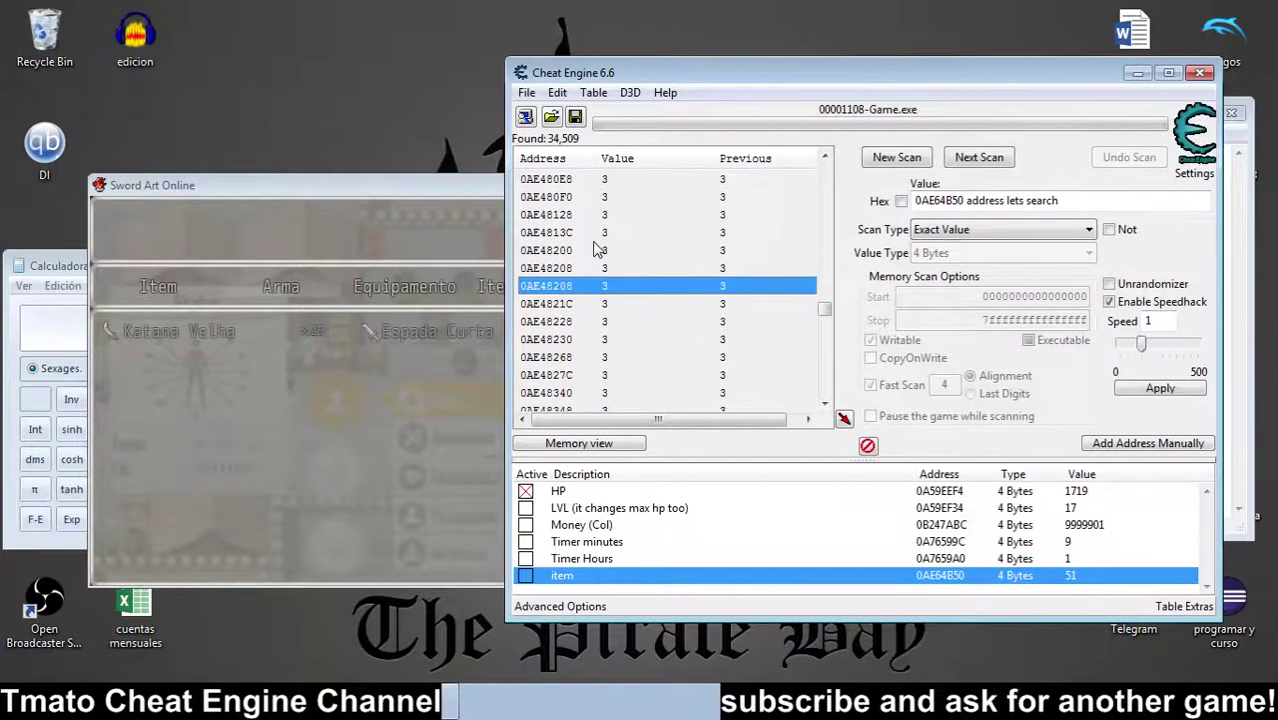
{"action": "key", "text": "Down"}
{"action": "key", "text": "Down"}
{"action": "key", "text": "Down"}
{"action": "key", "text": "Down"}
{"action": "key", "text": "Down"}
{"action": "key", "text": "Down"}
{"action": "key", "text": "Down"}
{"action": "key", "text": "Down"}
{"action": "key", "text": "Down"}
{"action": "key", "text": "Down"}
{"action": "key", "text": "Down"}
{"action": "key", "text": "Down"}
{"action": "key", "text": "Down"}
{"action": "key", "text": "Down"}
{"action": "key", "text": "Down"}
{"action": "key", "text": "Down"}
{"action": "key", "text": "Down"}
{"action": "key", "text": "Down"}
{"action": "key", "text": "Down"}
{"action": "key", "text": "Down"}
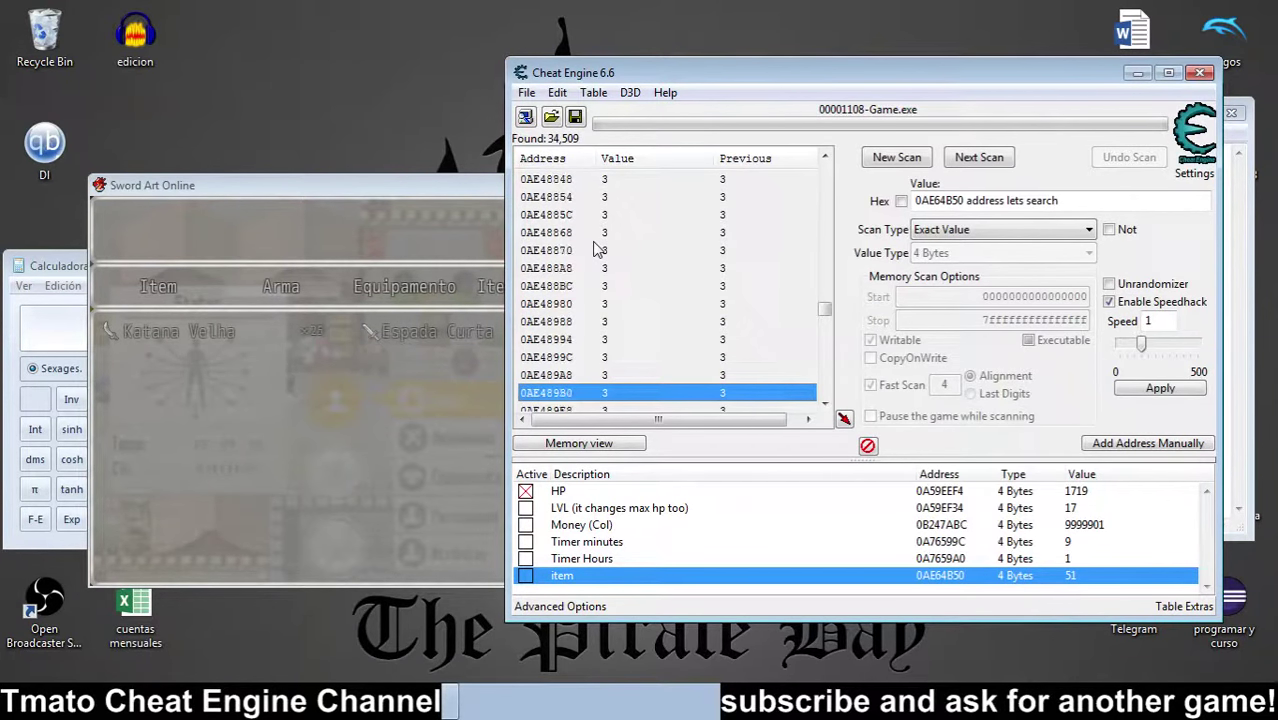
{"action": "scroll", "coordinate": [833, 366], "scroll_direction": "down", "scroll_amount": 20}
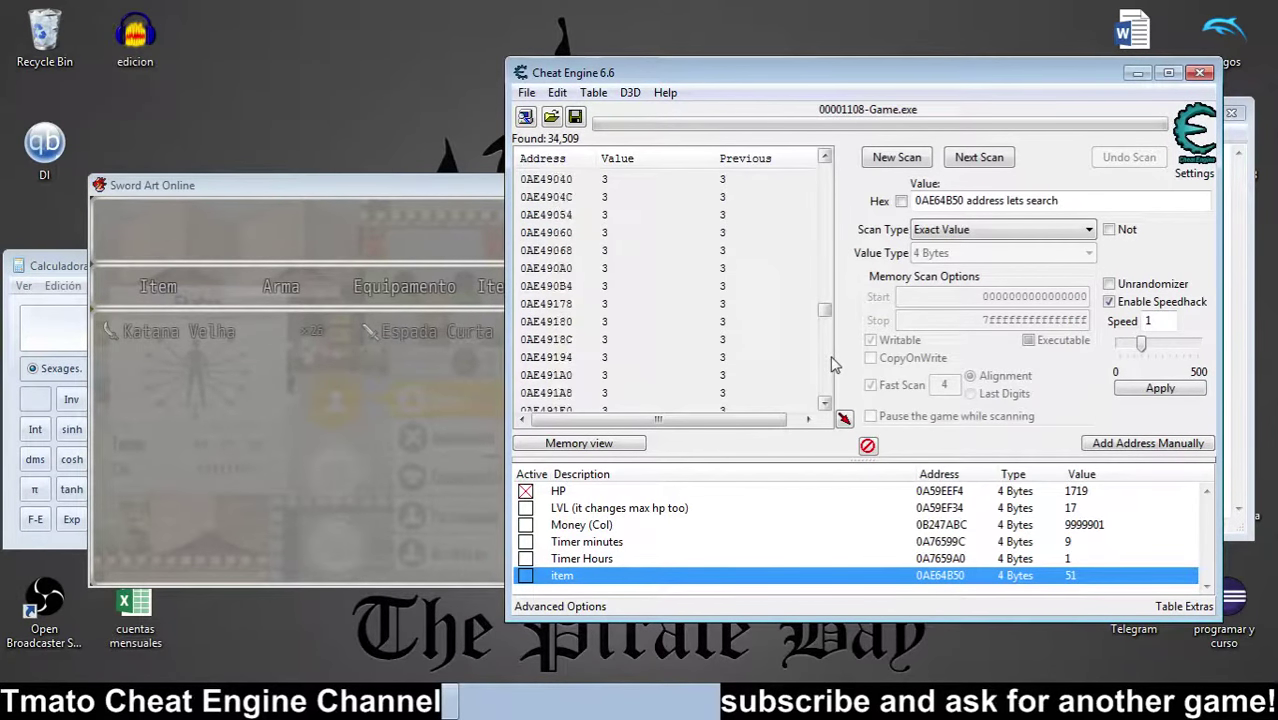
{"action": "scroll", "coordinate": [833, 366], "scroll_direction": "down", "scroll_amount": 20}
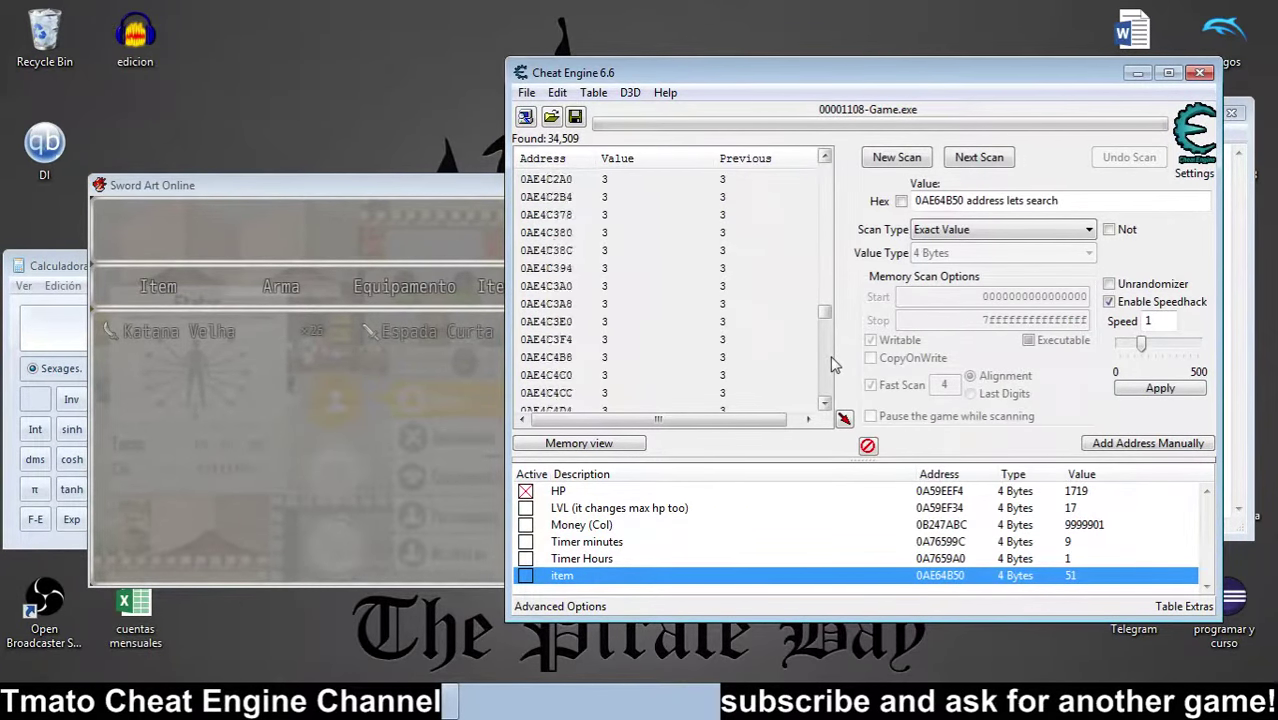
{"action": "scroll", "coordinate": [833, 366], "scroll_direction": "down", "scroll_amount": 20}
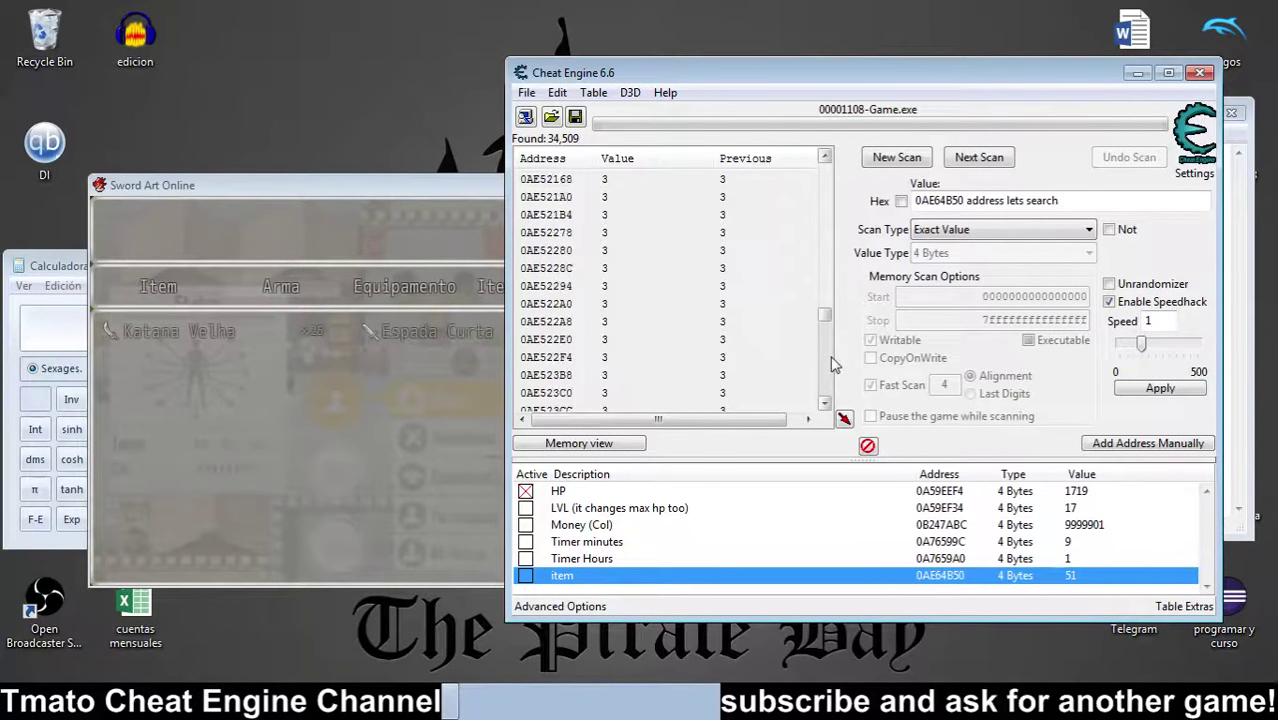
{"action": "scroll", "coordinate": [833, 366], "scroll_direction": "down", "scroll_amount": 20}
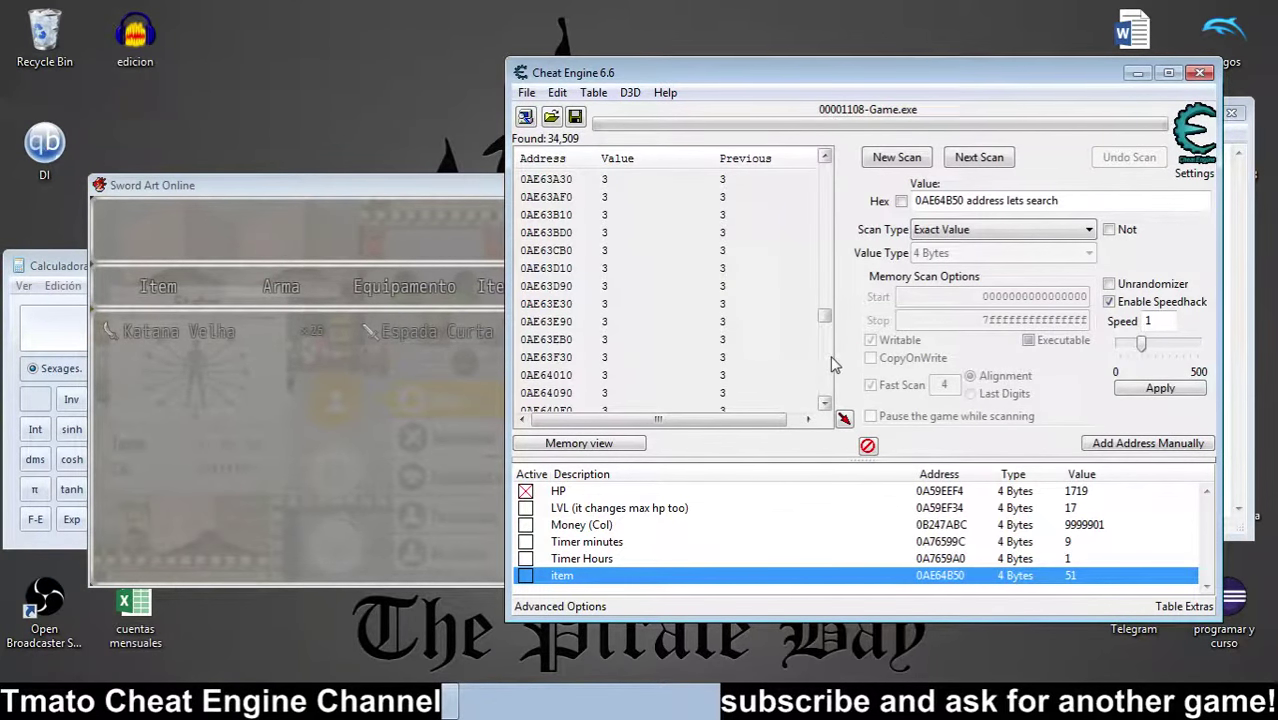
{"action": "scroll", "coordinate": [827, 357], "scroll_direction": "down", "scroll_amount": 20}
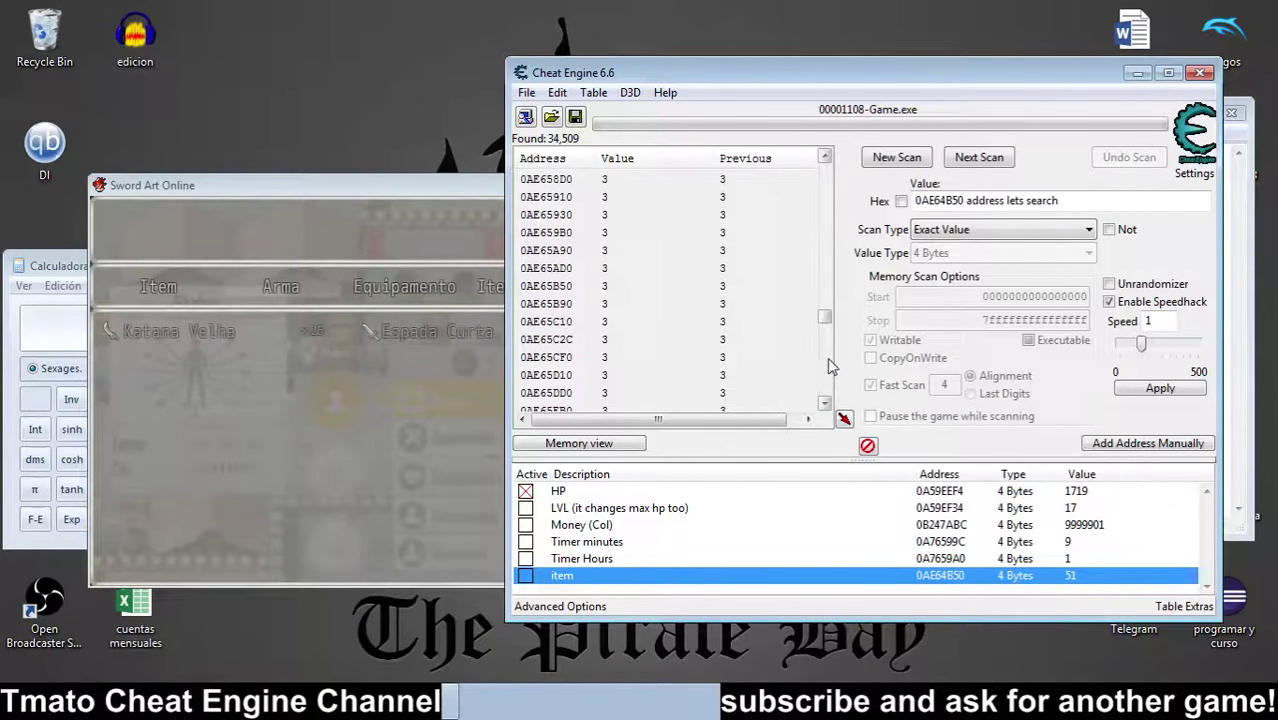
{"action": "left_click", "coordinate": [823, 222]}
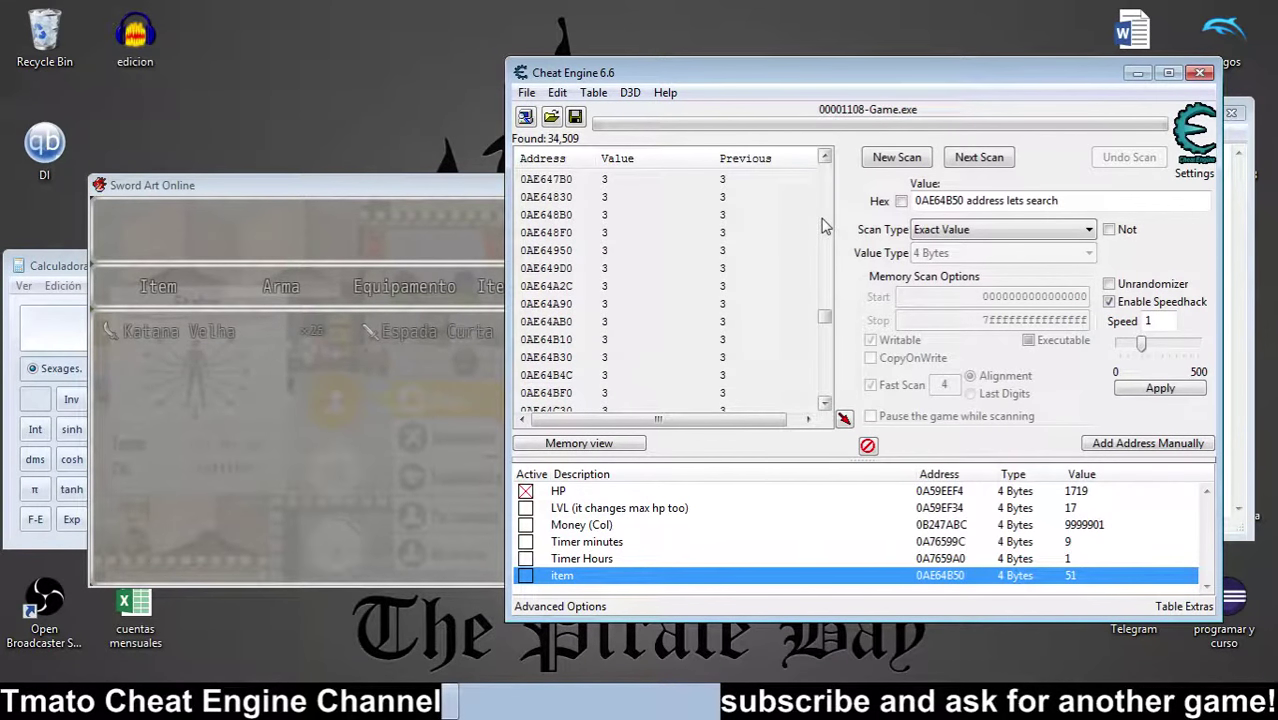
{"action": "left_click", "coordinate": [823, 222]}
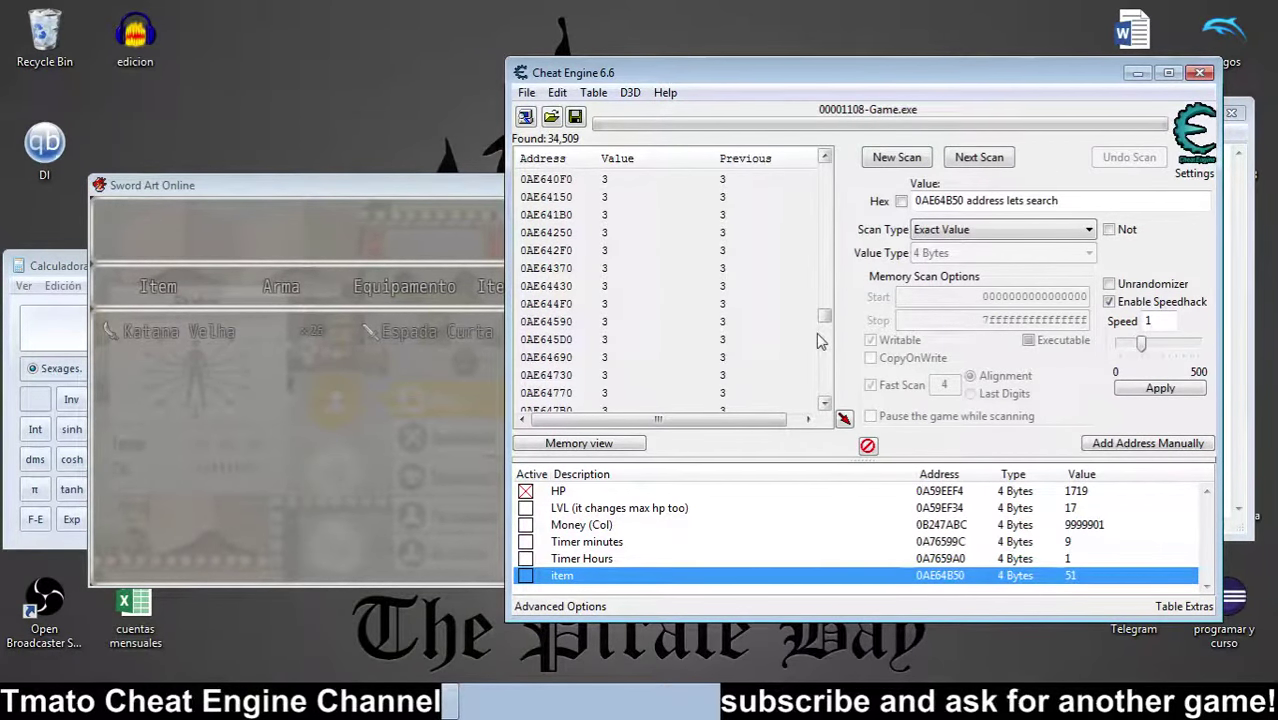
{"action": "left_click", "coordinate": [826, 373]}
{"action": "left_click", "coordinate": [826, 373]}
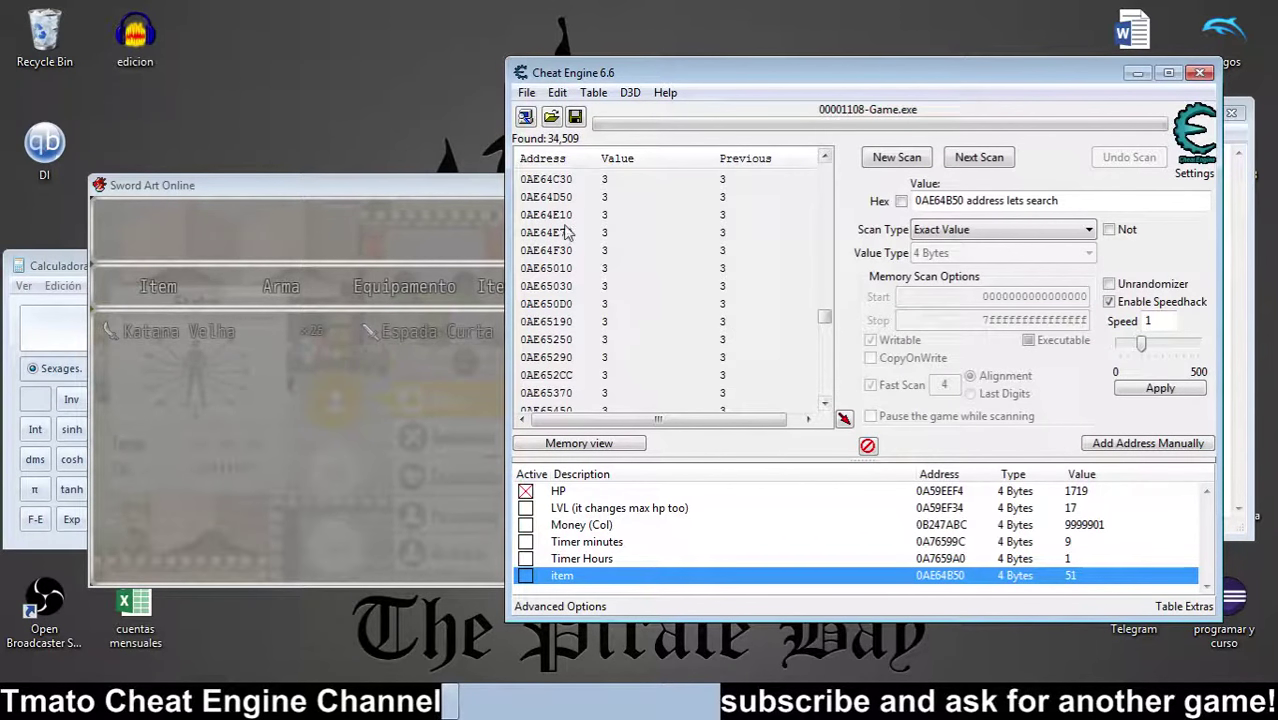
{"action": "left_click", "coordinate": [826, 212]}
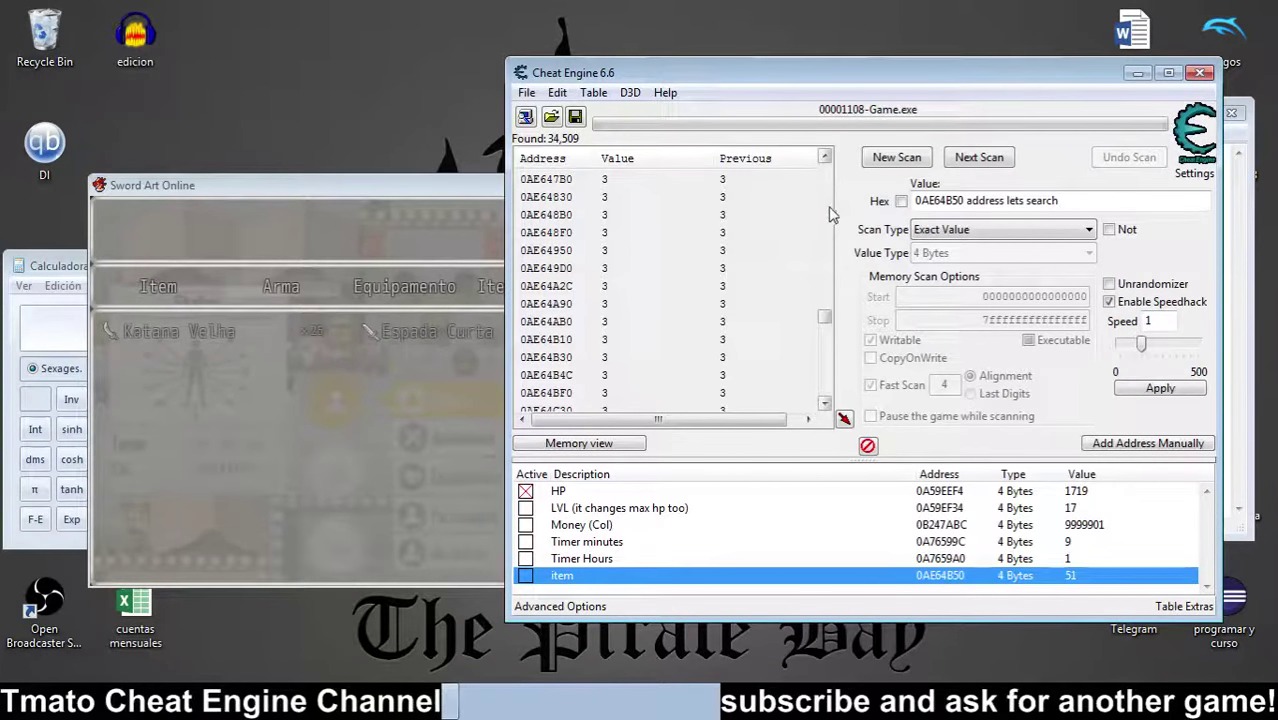
{"action": "left_click", "coordinate": [566, 375]}
{"action": "left_click", "coordinate": [567, 393]}
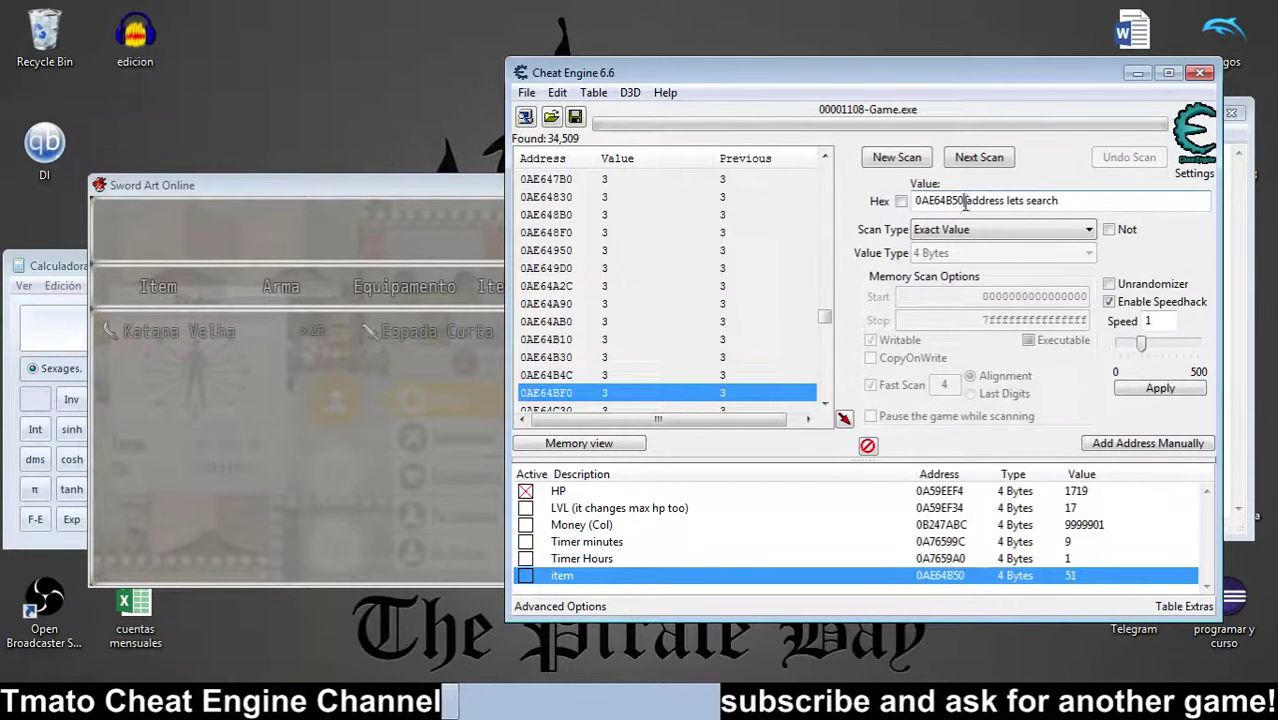
Step: Replace the note in the scan value field with "0ae64b4 is lower than 0ae64b50"
{"action": "left_click_drag", "start_coordinate": [963, 200], "coordinate": [870, 212]}
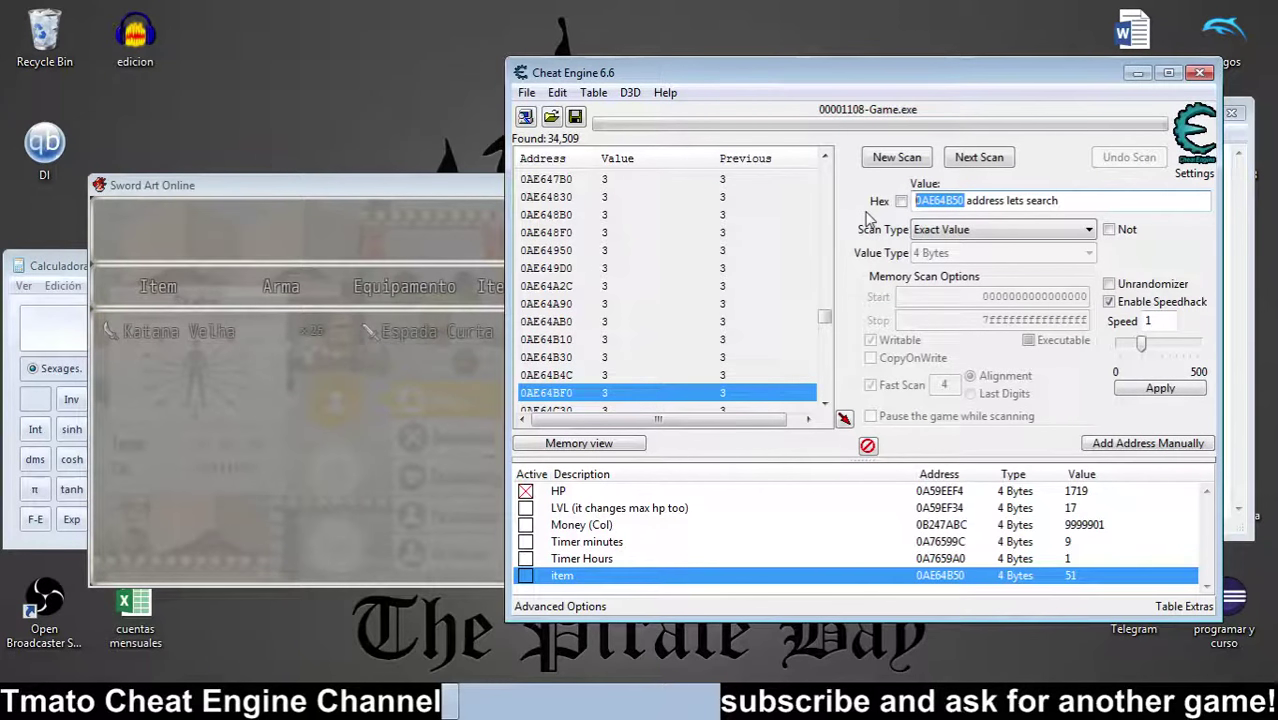
{"action": "type", "text": "a"}
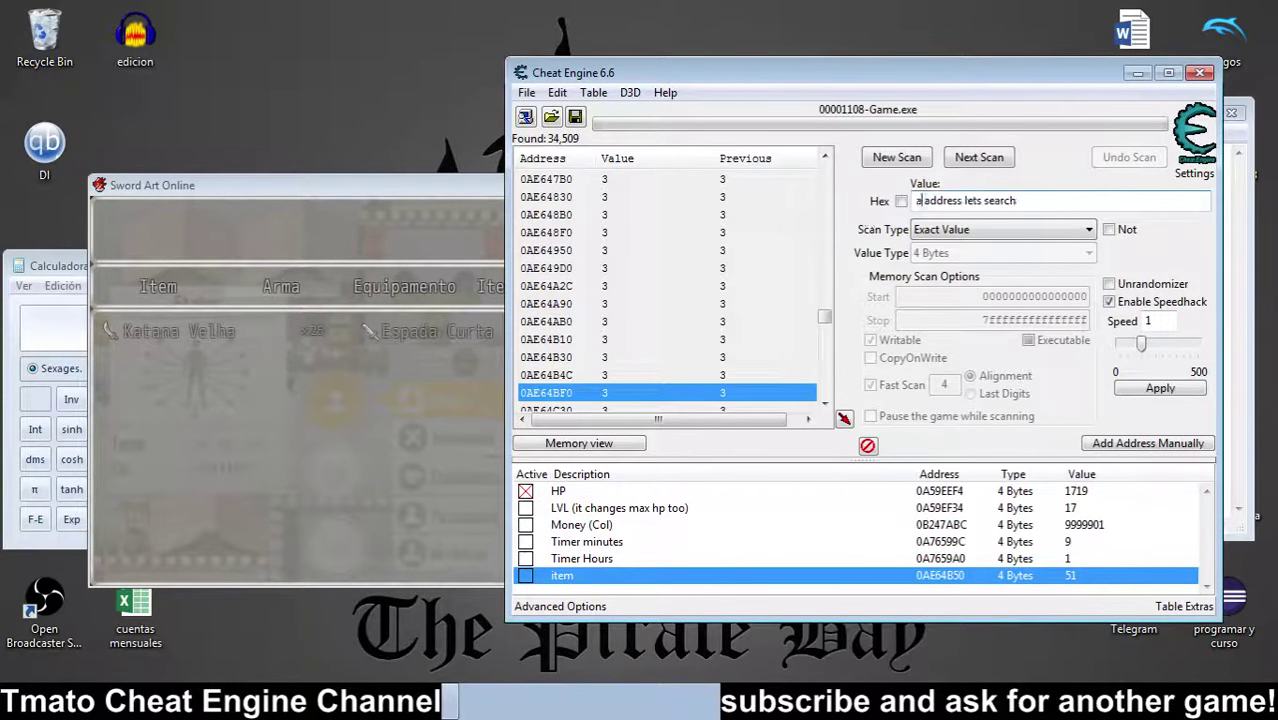
{"action": "key", "text": "Delete"}
{"action": "key", "text": "Delete"}
{"action": "key", "text": "Delete"}
{"action": "key", "text": "Delete"}
{"action": "key", "text": "Delete"}
{"action": "key", "text": "Delete"}
{"action": "key", "text": "Delete"}
{"action": "key", "text": "Delete"}
{"action": "key", "text": "Delete"}
{"action": "key", "text": "Delete"}
{"action": "key", "text": "Delete"}
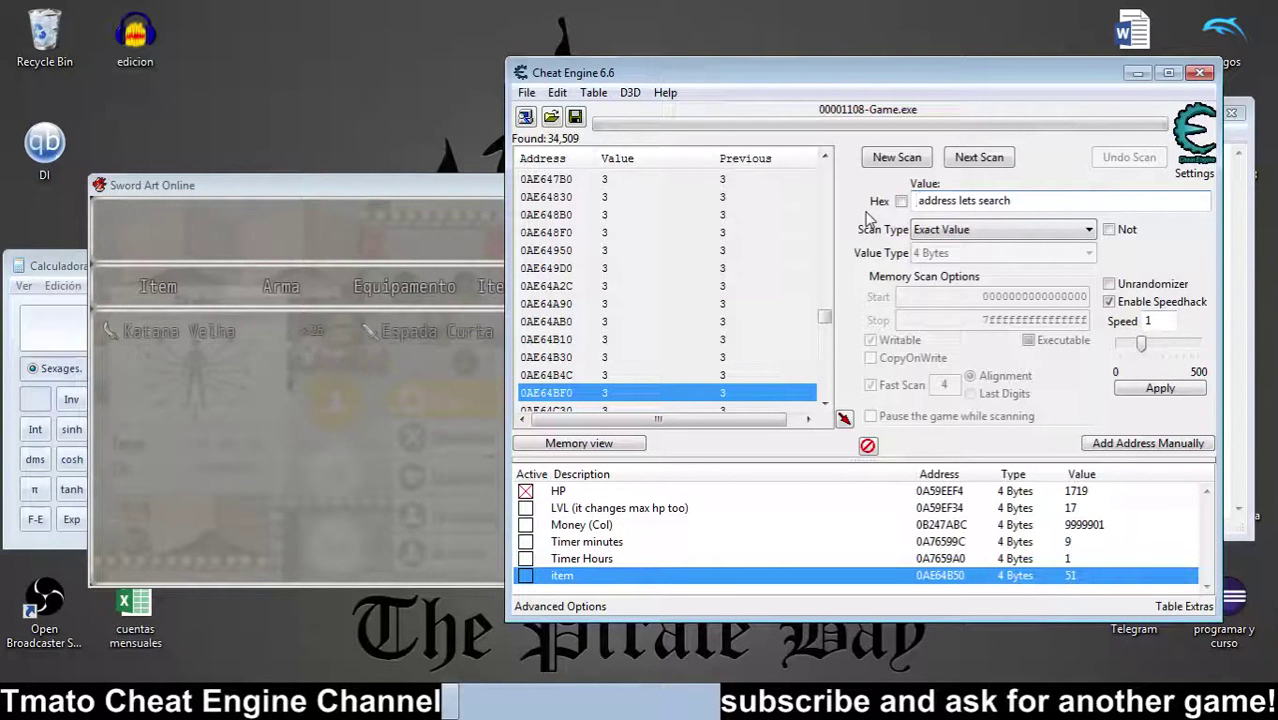
{"action": "key", "text": "Delete"}
{"action": "key", "text": "Delete"}
{"action": "key", "text": "Delete"}
{"action": "key", "text": "Delete"}
{"action": "key", "text": "Delete"}
{"action": "key", "text": "Delete"}
{"action": "key", "text": "Delete"}
{"action": "key", "text": "Delete"}
{"action": "key", "text": "Delete"}
{"action": "key", "text": "Delete"}
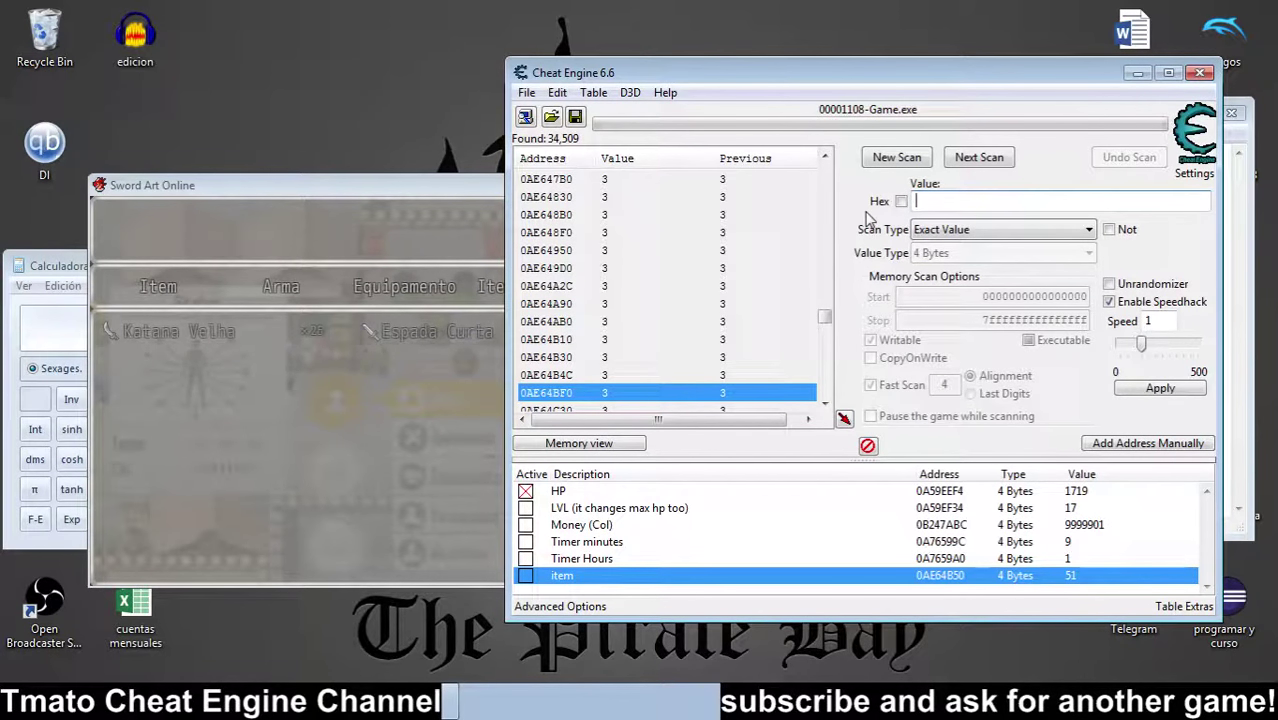
{"action": "type", "text": "0ae64b4"}
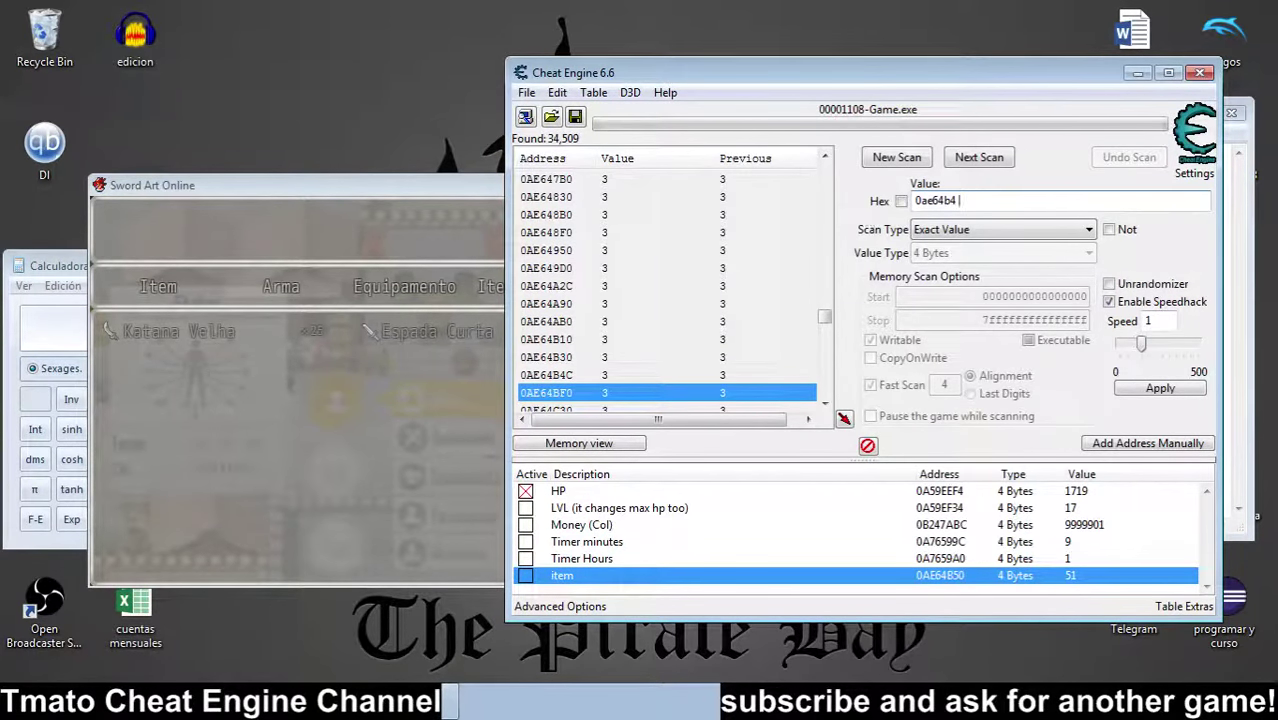
{"action": "type", "text": " is lower than 0ae64b50"}
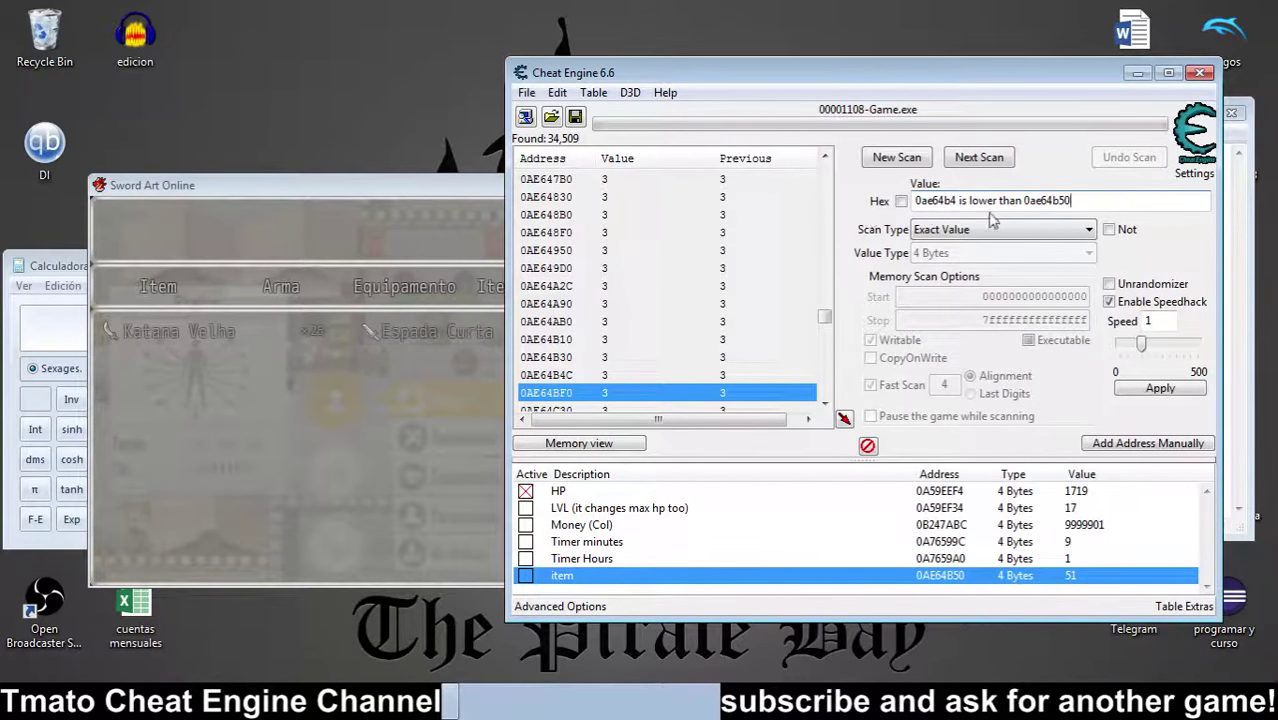
Step: Overwrite the note in the scan value field with "it should be higher"
{"action": "key", "text": "ctrl+a"}
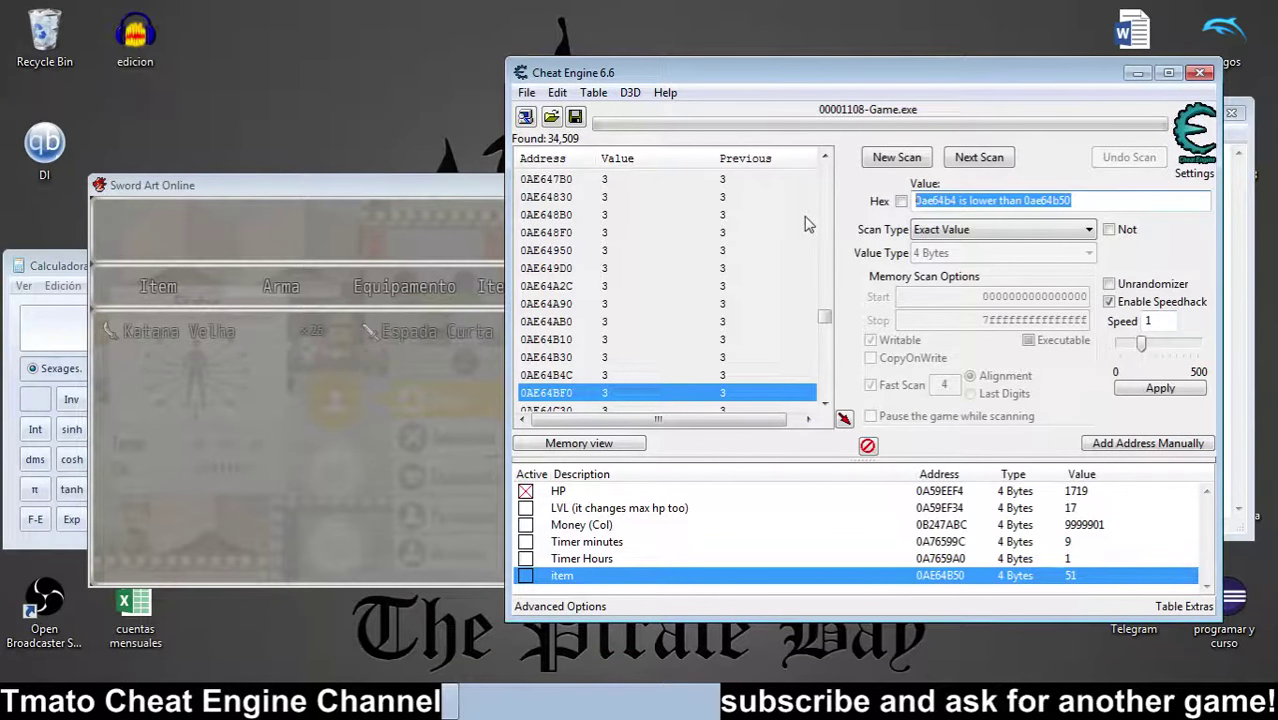
{"action": "type", "text": "it shoul"}
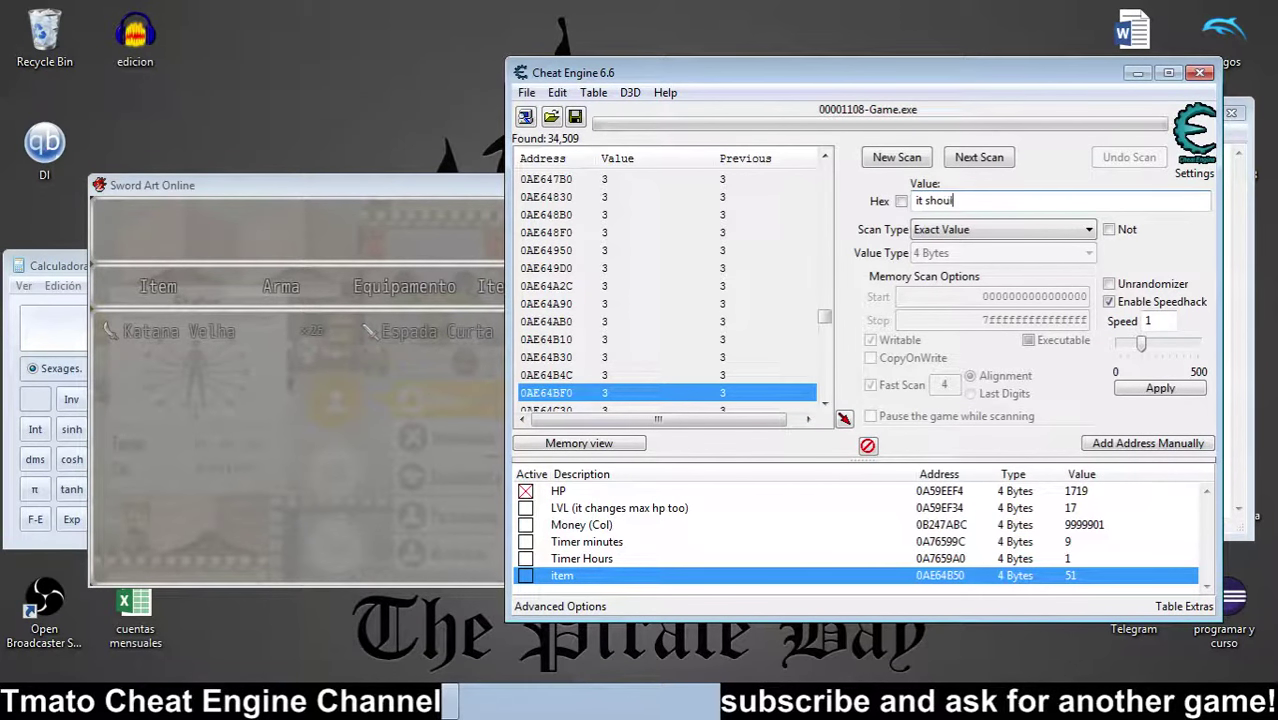
{"action": "type", "text": "d be hig"}
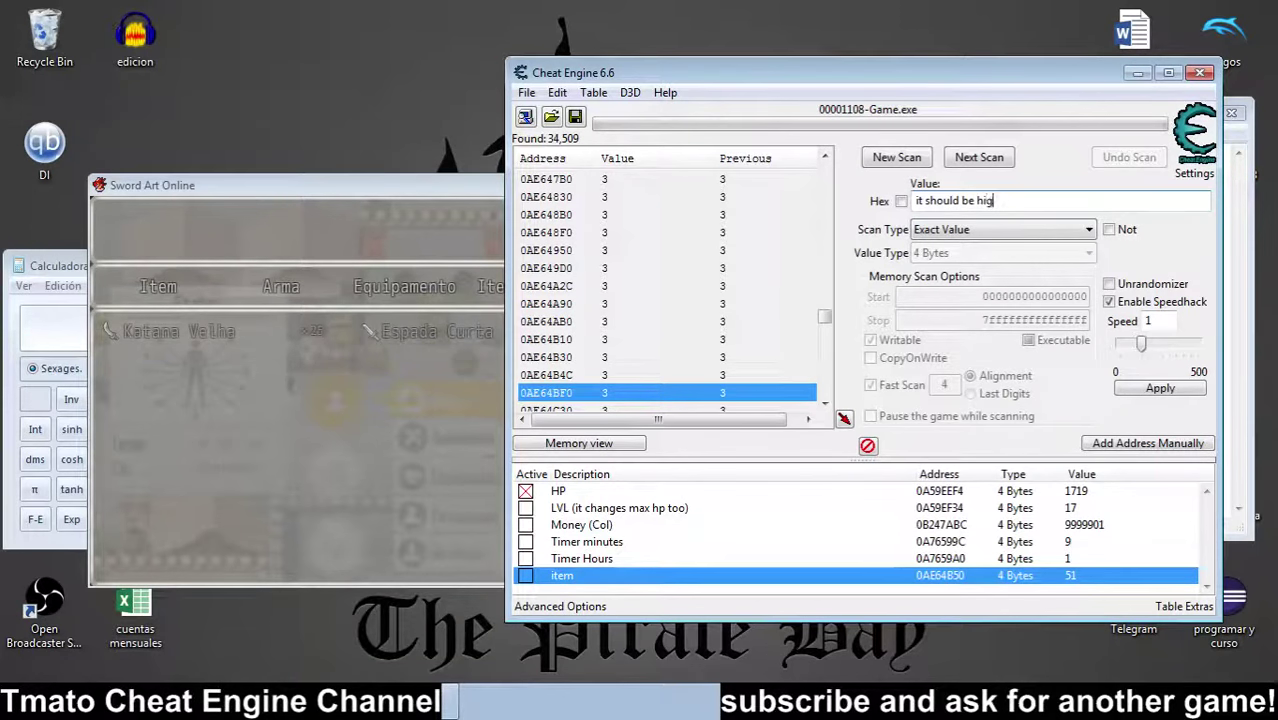
{"action": "type", "text": "her"}
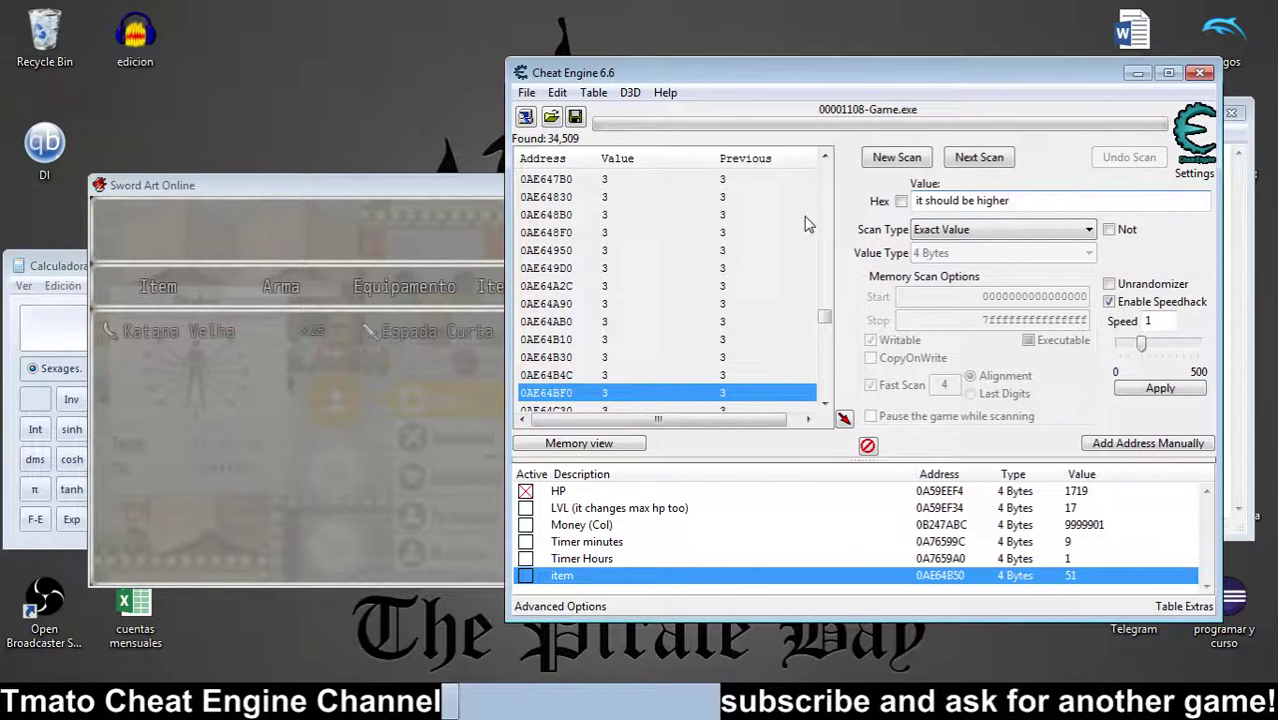
Step: Replace the scan value note with "so next one maybe is", and clear the field
{"action": "left_click_drag", "start_coordinate": [1031, 201], "coordinate": [893, 223]}
{"action": "key", "text": "Delete"}
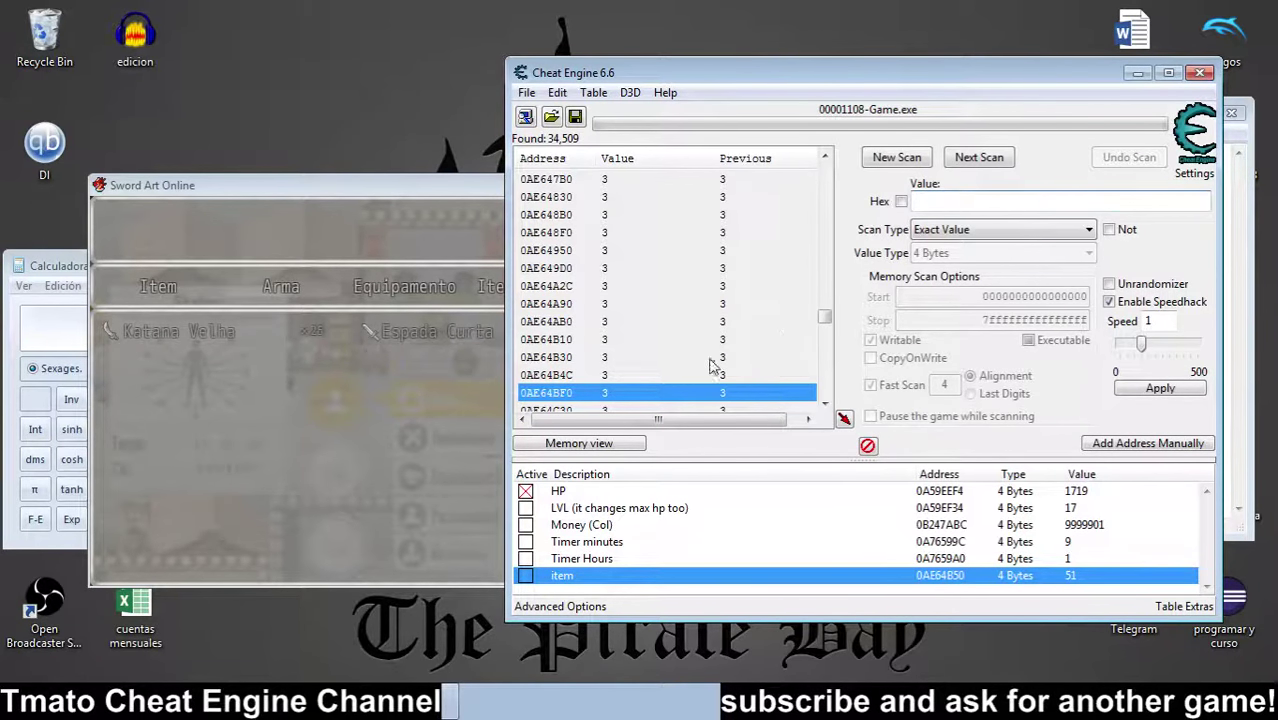
{"action": "type", "text": "so next one maybe is"}
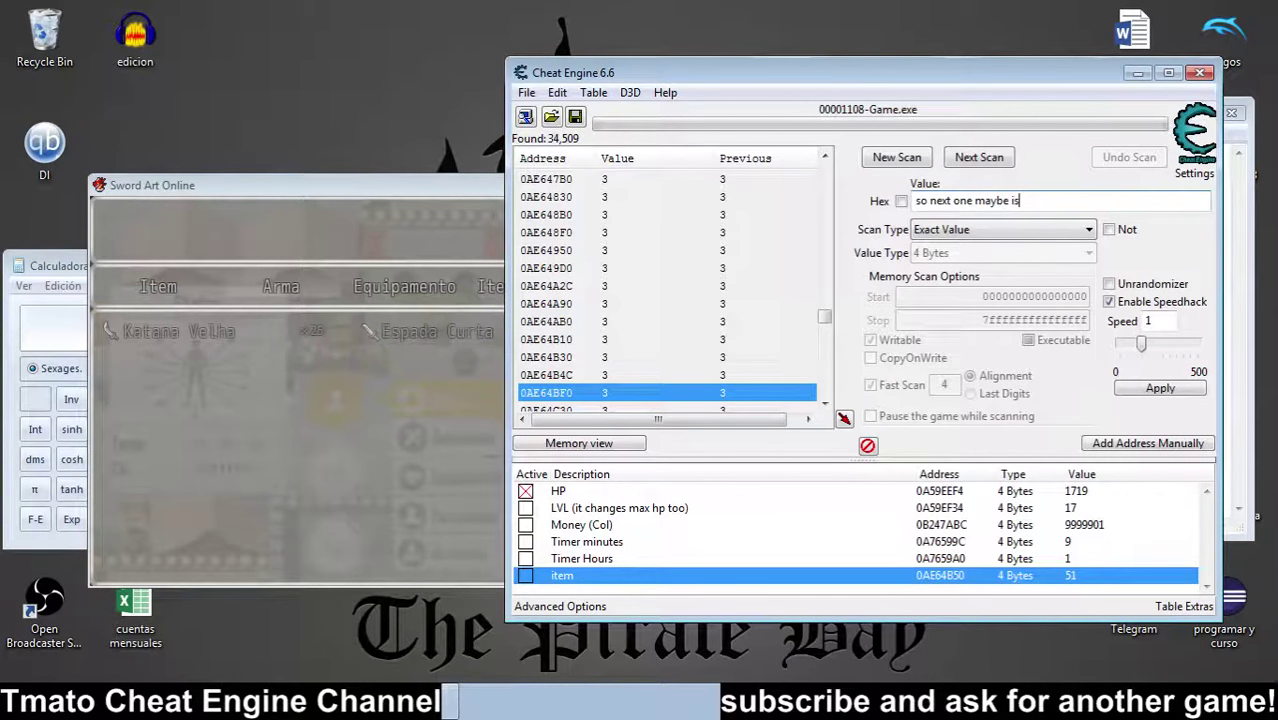
{"action": "key", "text": "ctrl+a"}
{"action": "key", "text": "BackSpace"}
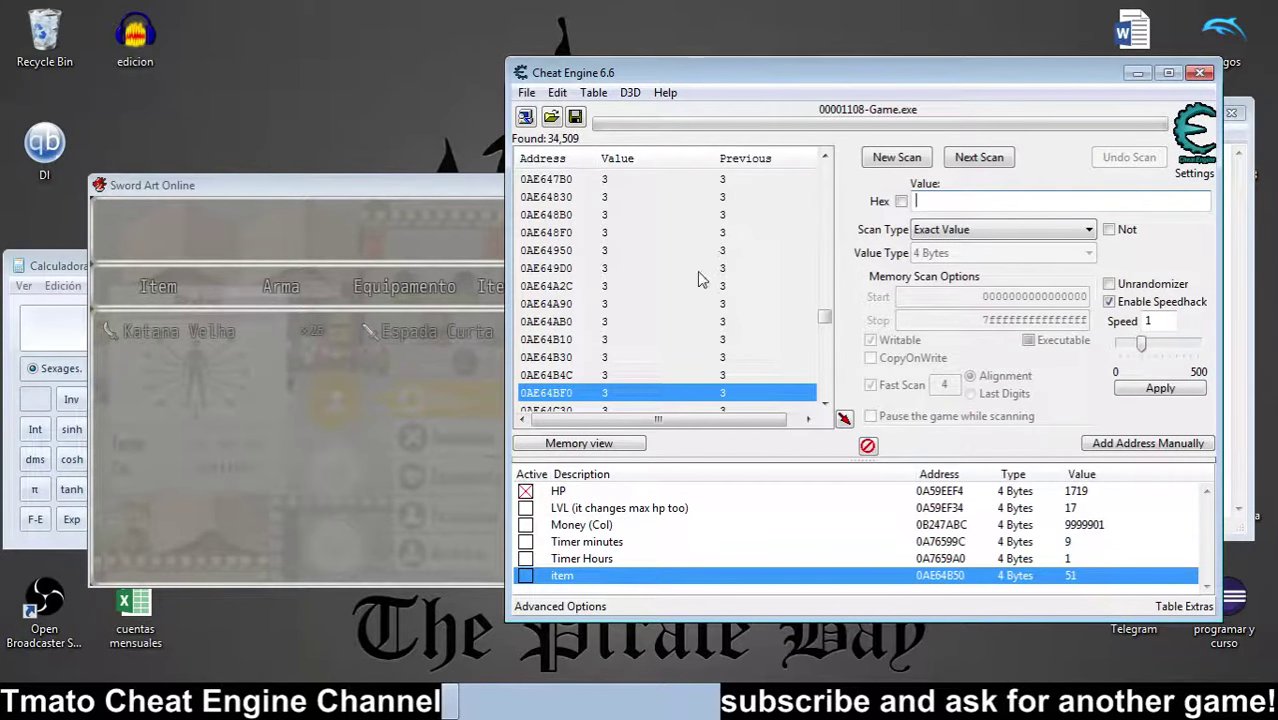
Step: Change the value of the found address 0AE64BF0 to 7
{"action": "left_click", "coordinate": [565, 375]}
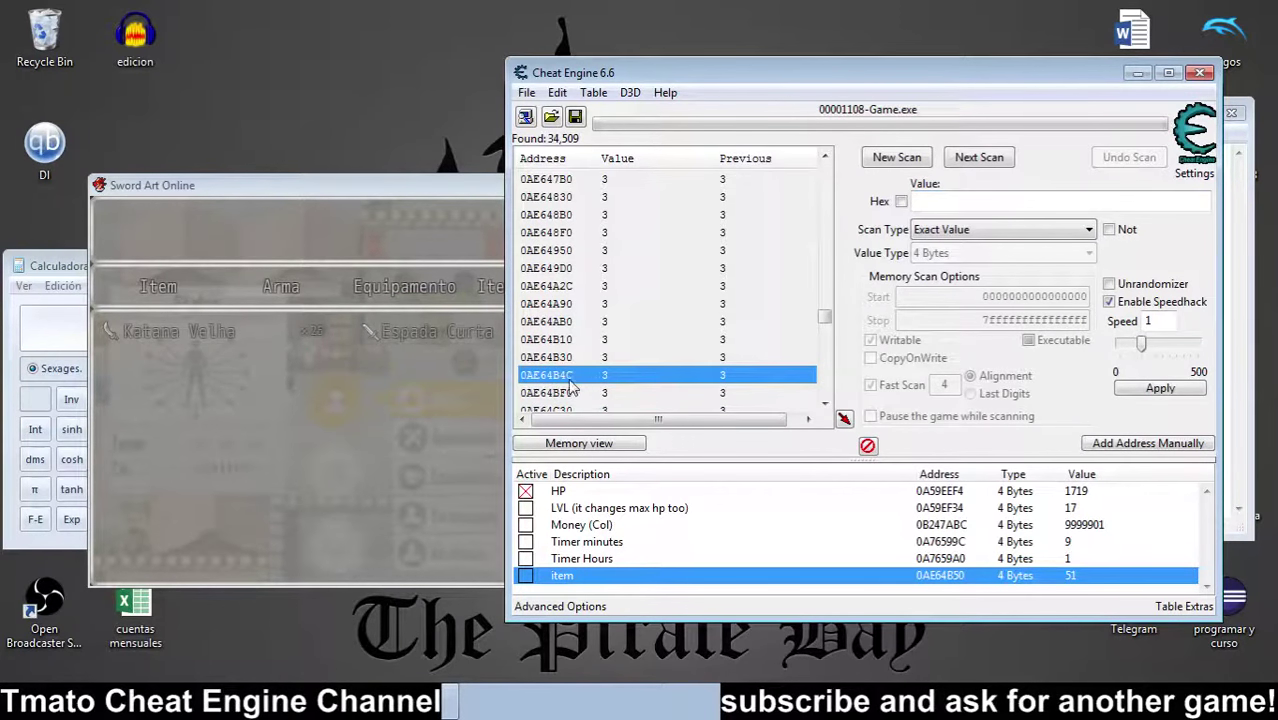
{"action": "left_click", "coordinate": [575, 395]}
{"action": "right_click", "coordinate": [577, 395]}
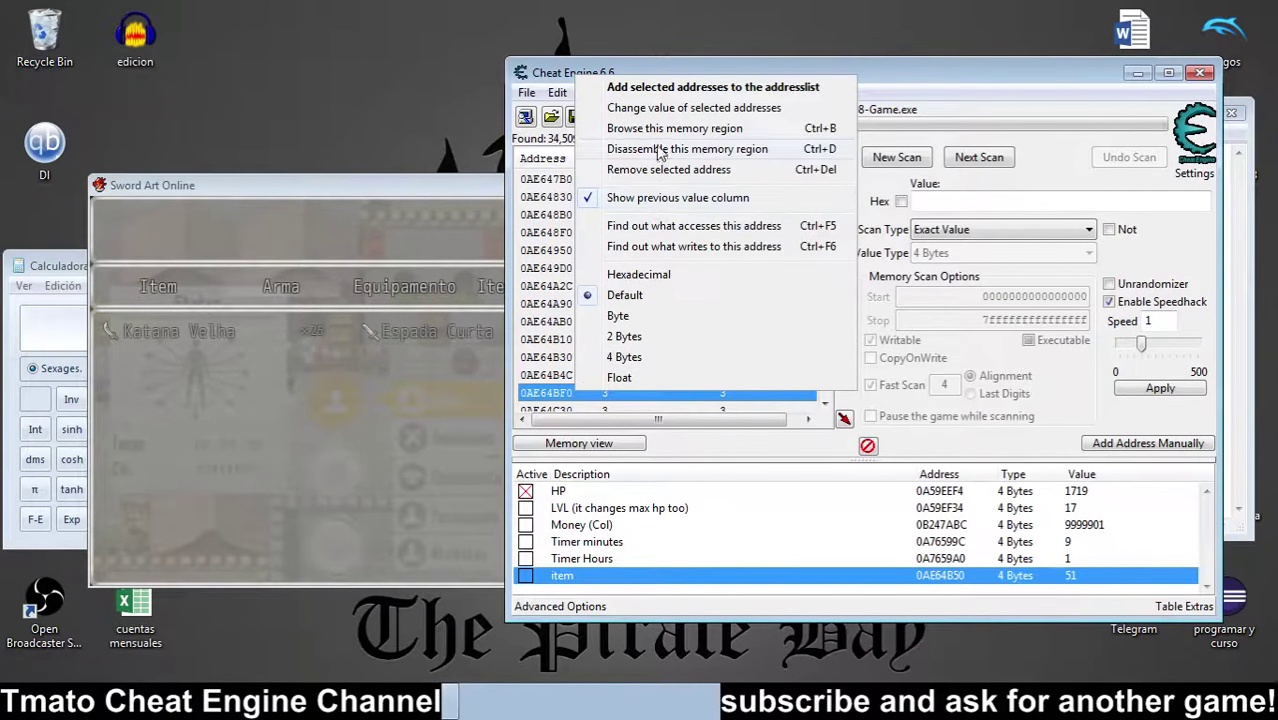
{"action": "left_click", "coordinate": [670, 110]}
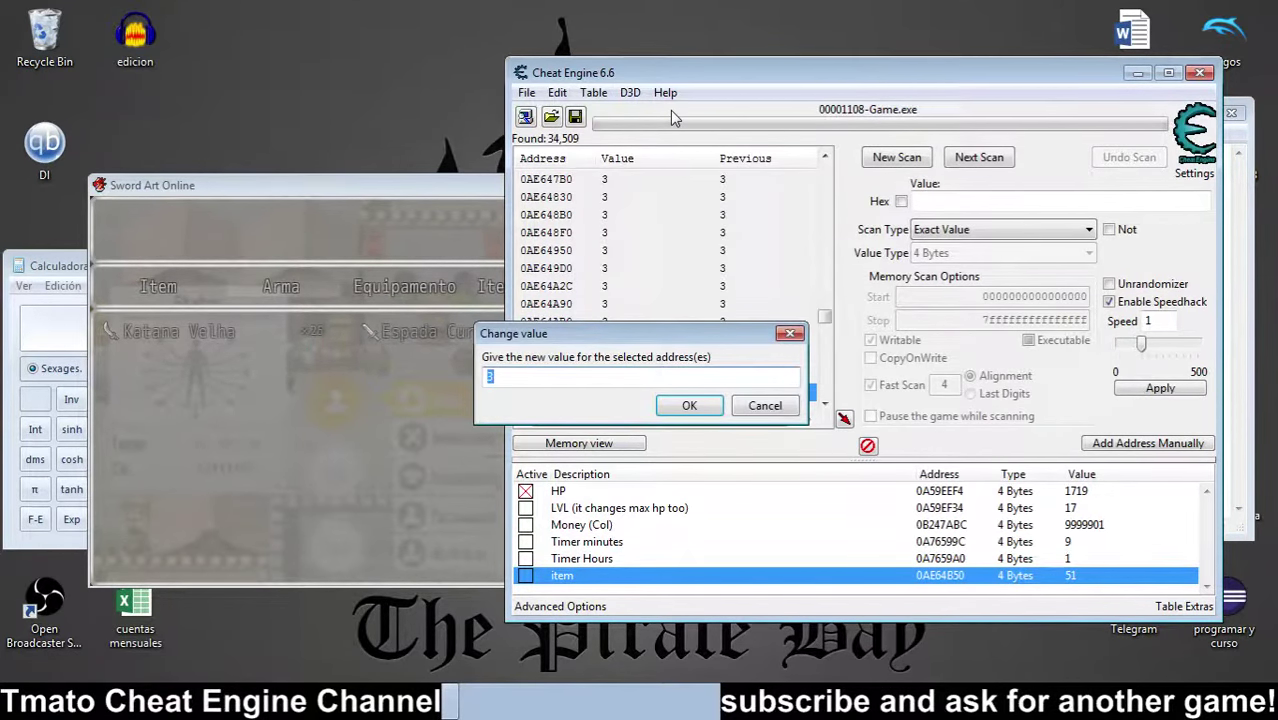
{"action": "type", "text": "7"}
{"action": "key", "text": "Return"}
Step: Check the weapon list in the Sword Art Online game window, and note "nope" in Cheat Engine's scan value field
{"action": "left_click", "coordinate": [410, 348]}
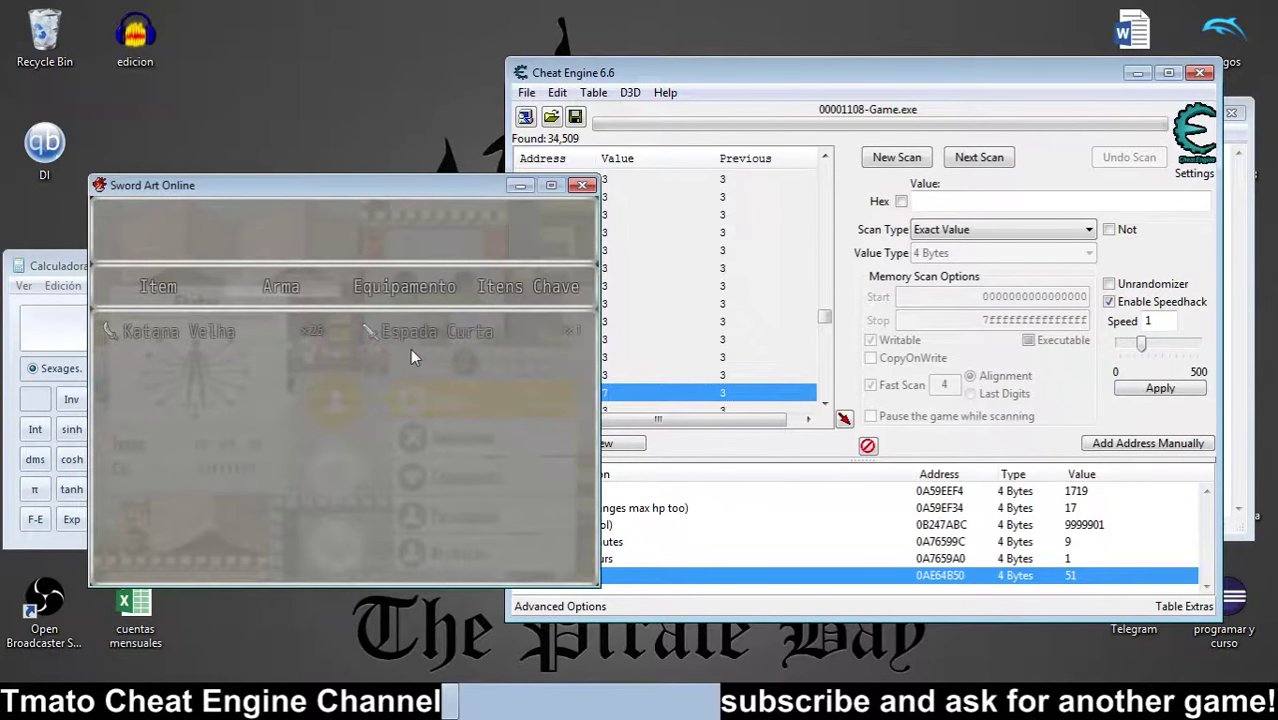
{"action": "key", "text": "Left"}
{"action": "key", "text": "Right"}
{"action": "left_click", "coordinate": [945, 200]}
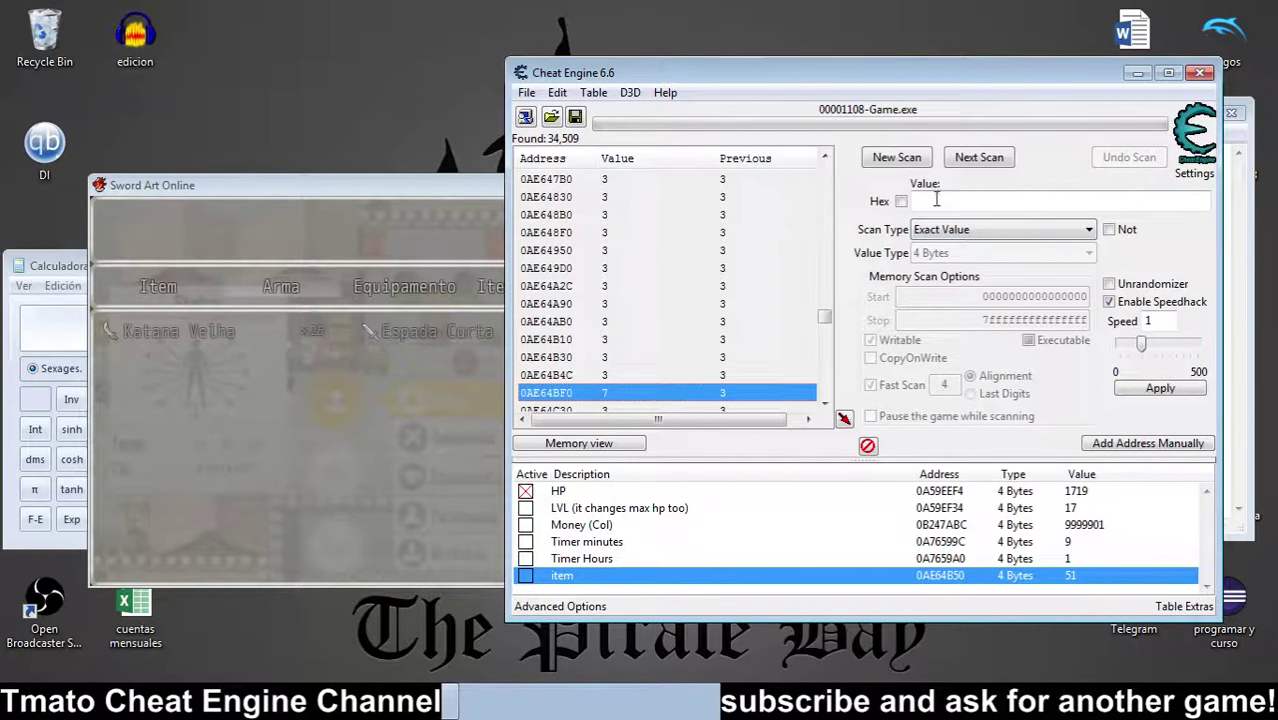
{"action": "type", "text": "nope"}
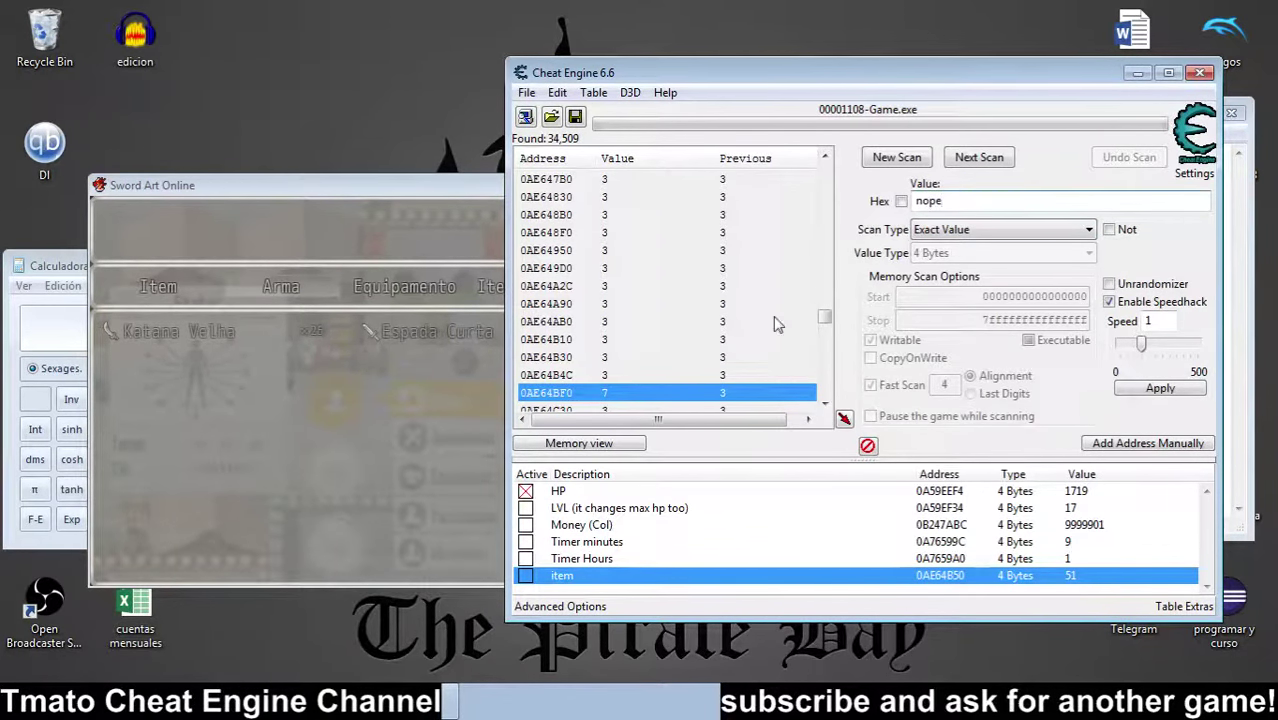
Step: Change the value of found address 0AE64C30 to 7 and check the weapon list in the Sword Art Online window
{"action": "left_click", "coordinate": [676, 393]}
{"action": "key", "text": "Down"}
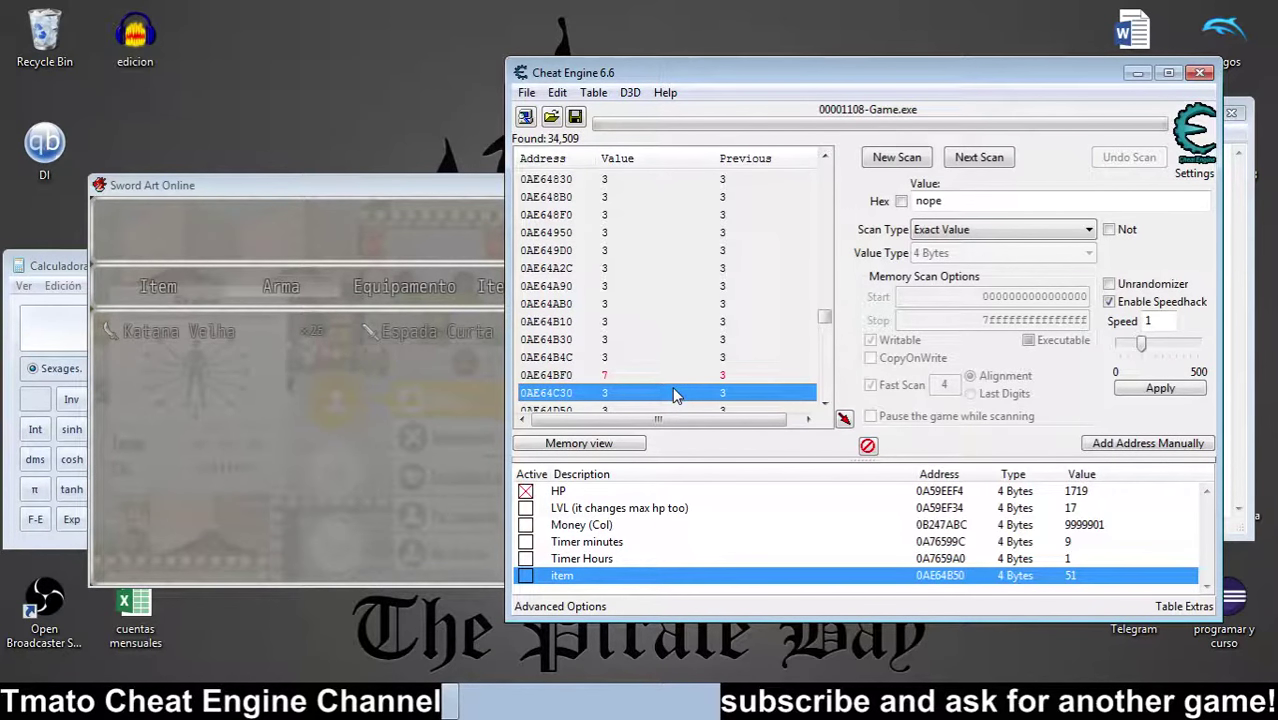
{"action": "right_click", "coordinate": [652, 400]}
{"action": "left_click", "coordinate": [724, 122]}
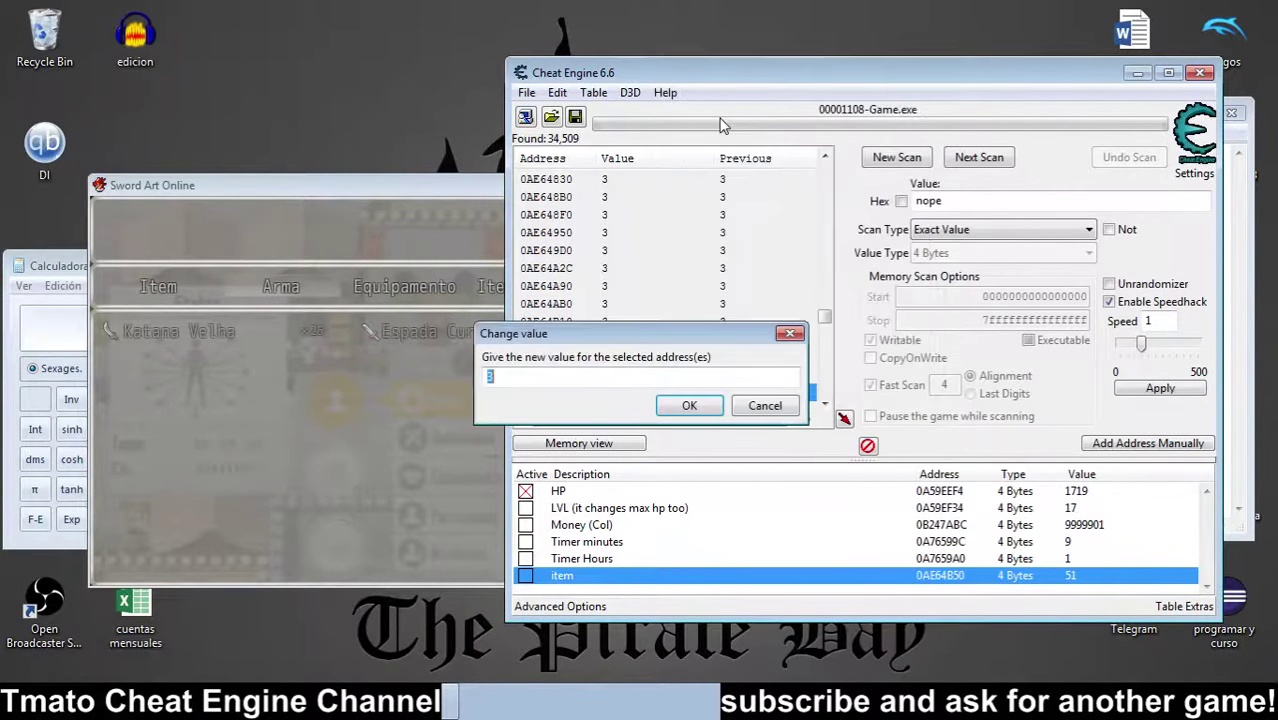
{"action": "type", "text": "7"}
{"action": "key", "text": "Return"}
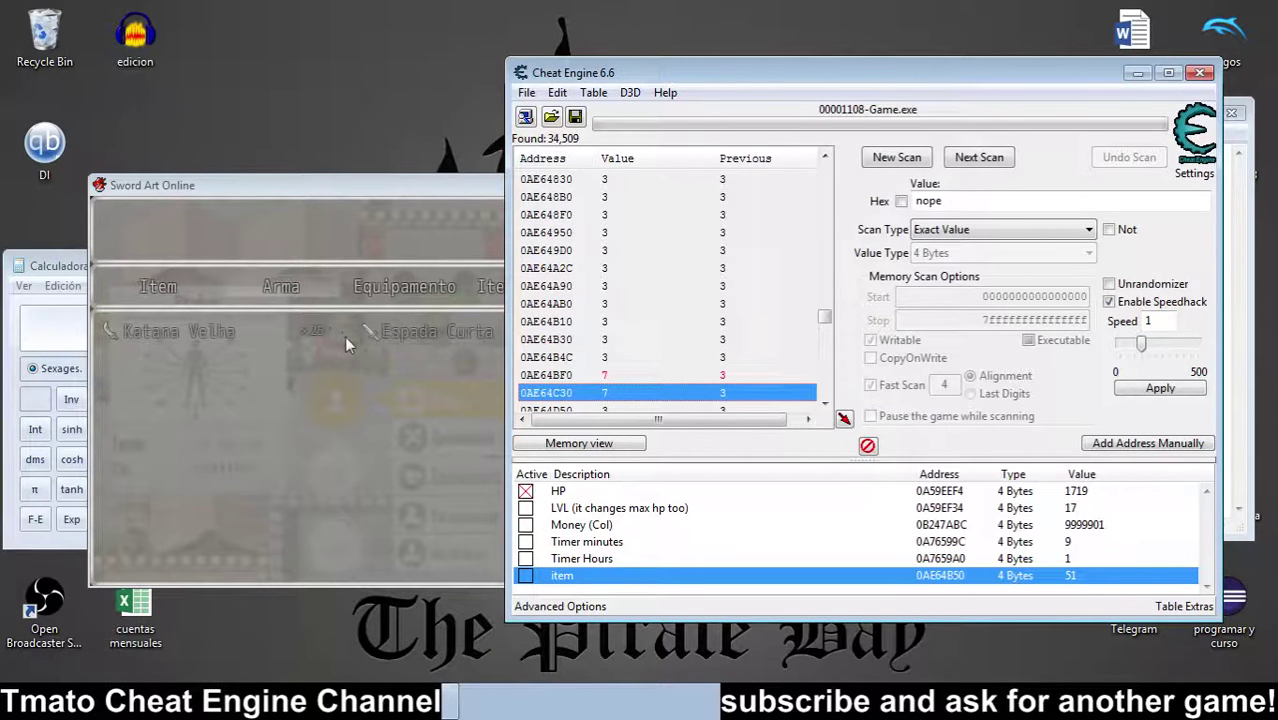
{"action": "left_click", "coordinate": [344, 335]}
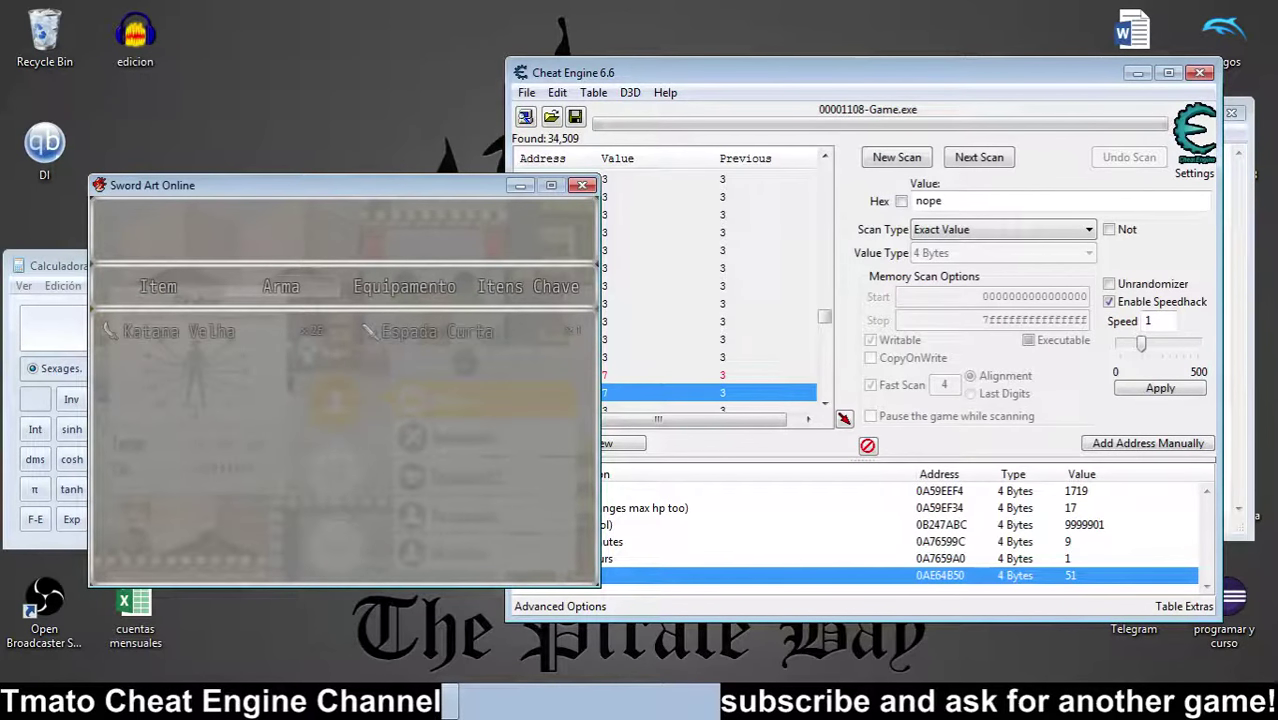
Step: Change the value of found address 0AE64D50 to 7 in Cheat Engine and check the game's weapon quantities
{"action": "left_click", "coordinate": [645, 407]}
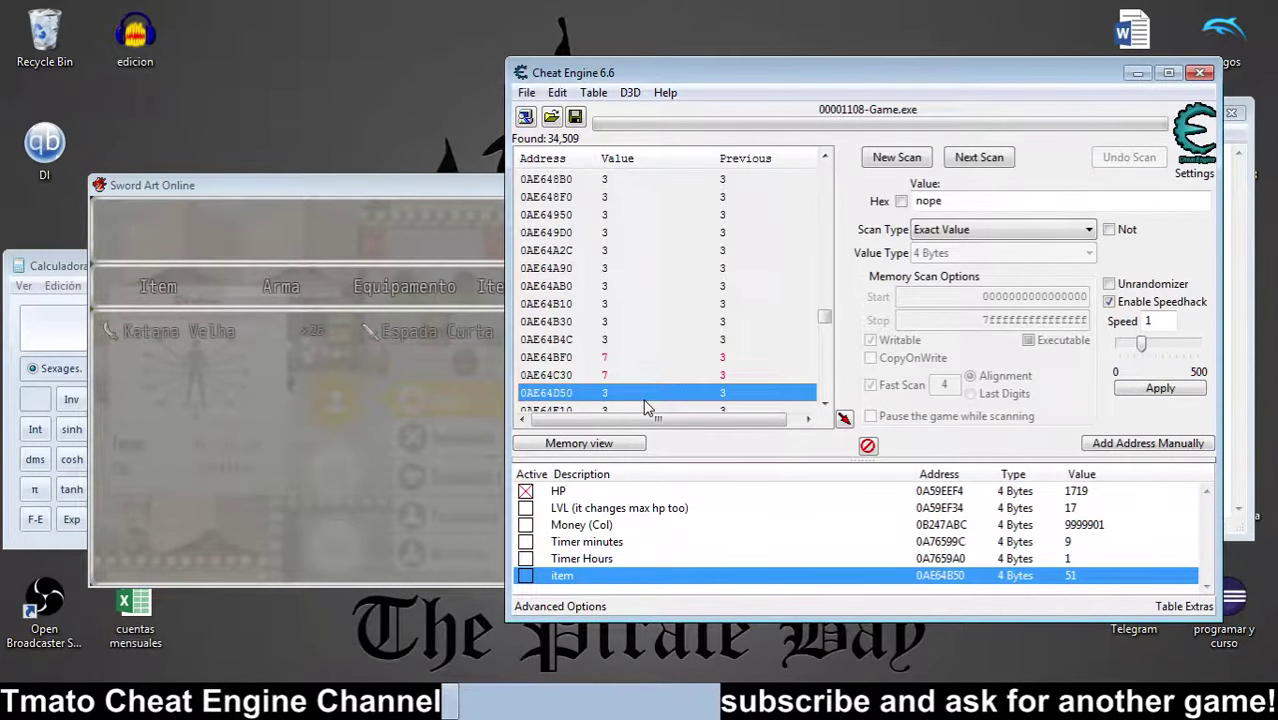
{"action": "right_click", "coordinate": [645, 407]}
{"action": "left_click", "coordinate": [757, 116]}
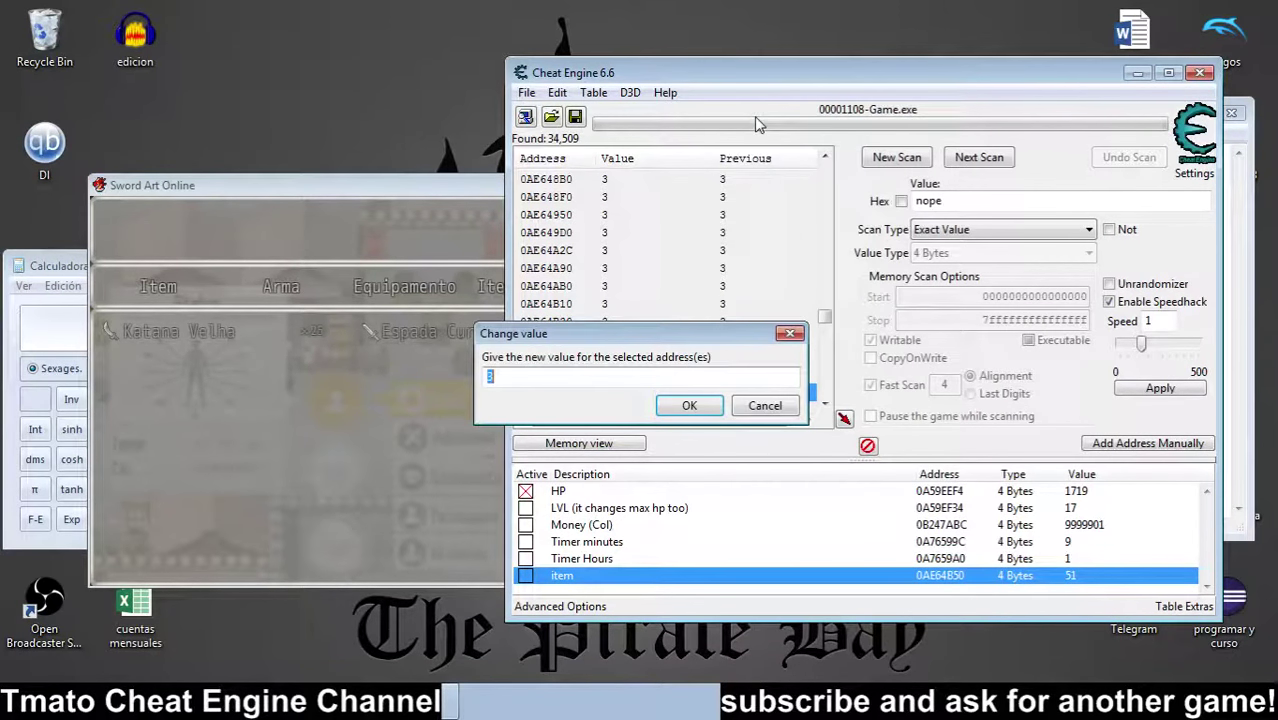
{"action": "type", "text": "7"}
{"action": "key", "text": "Return"}
{"action": "left_click", "coordinate": [445, 345]}
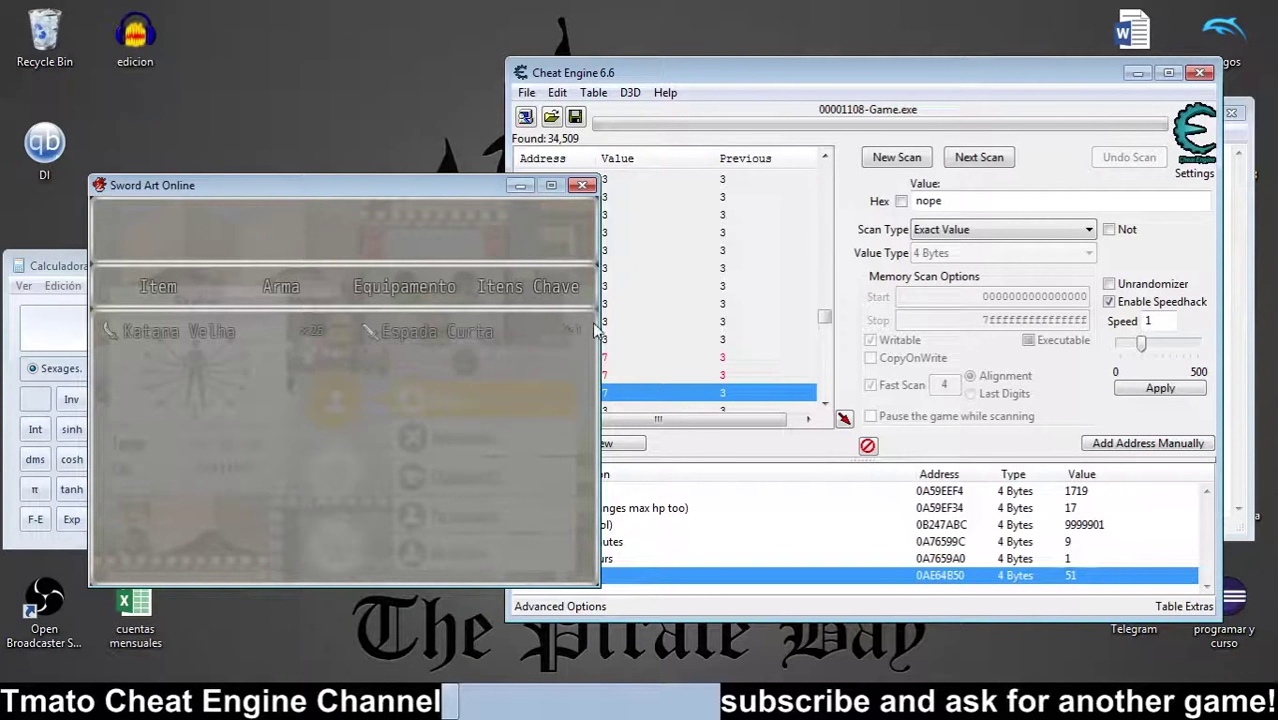
Step: Change the value of found address 0AE64E10 to 7 in Cheat Engine and check the weapon list in the game
{"action": "left_click", "coordinate": [618, 400]}
{"action": "key", "text": "Down"}
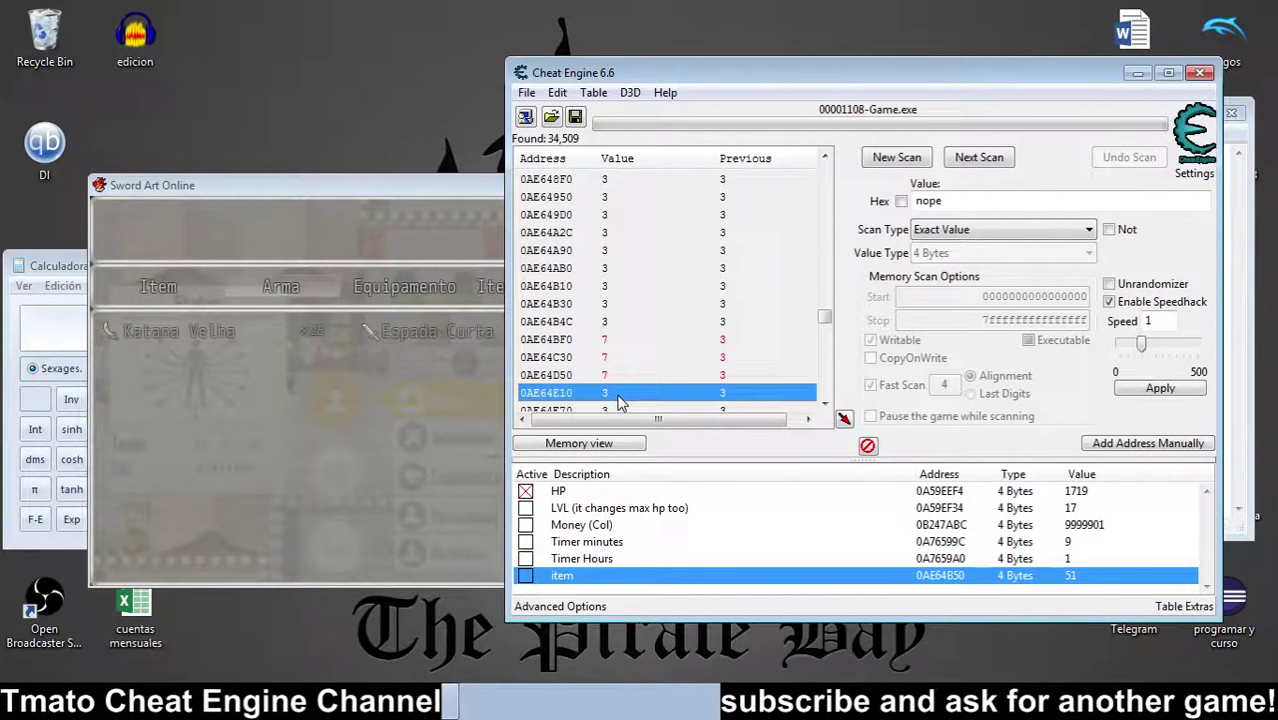
{"action": "right_click", "coordinate": [618, 396]}
{"action": "left_click", "coordinate": [689, 116]}
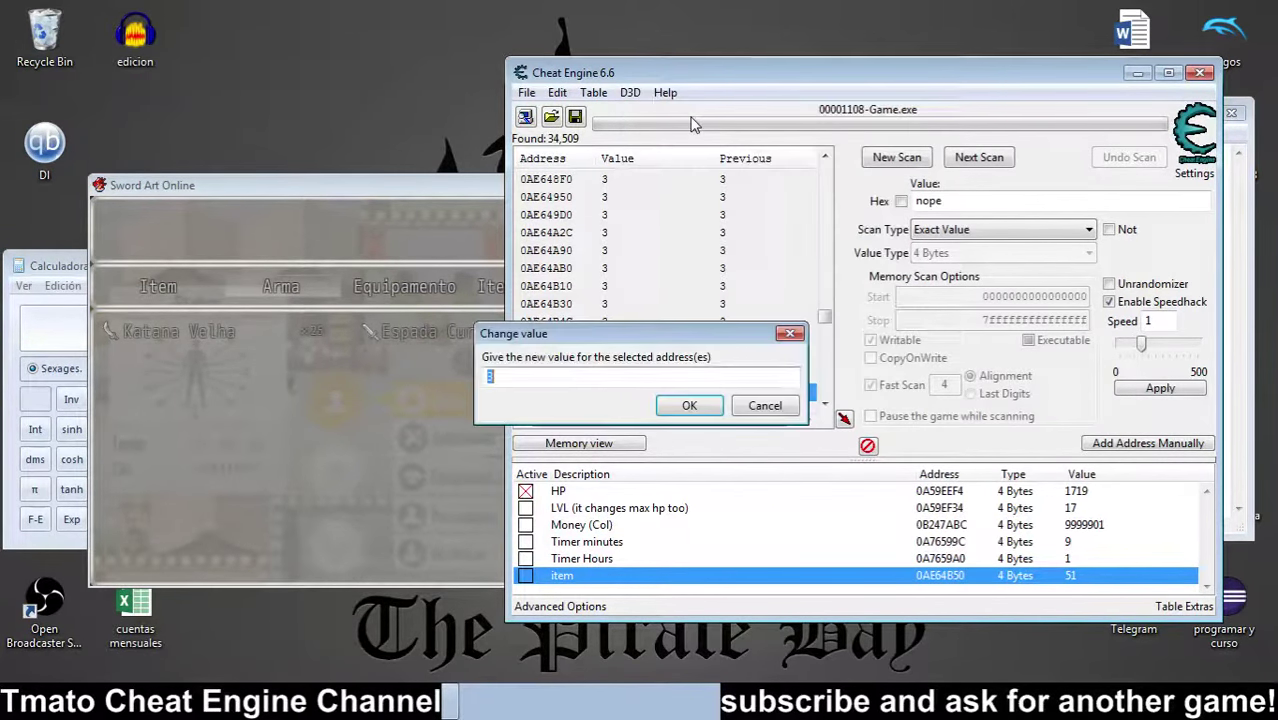
{"action": "type", "text": "7"}
{"action": "key", "text": "Return"}
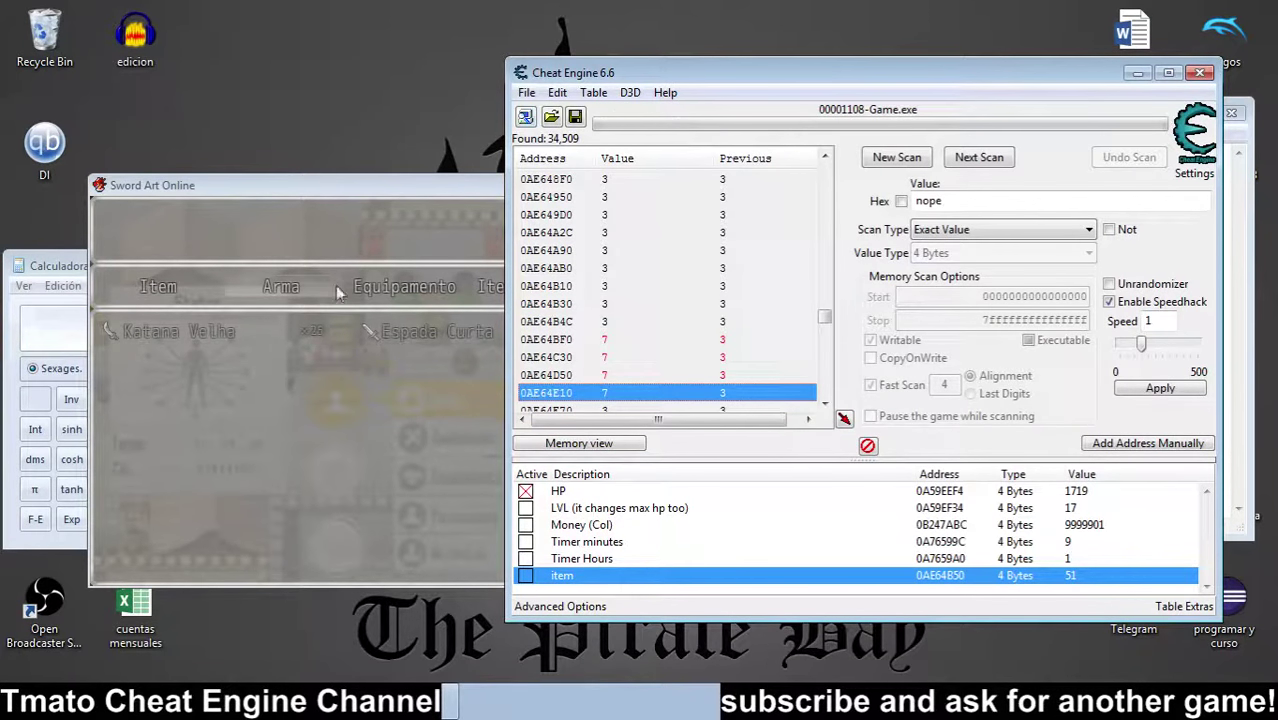
{"action": "left_click", "coordinate": [346, 357]}
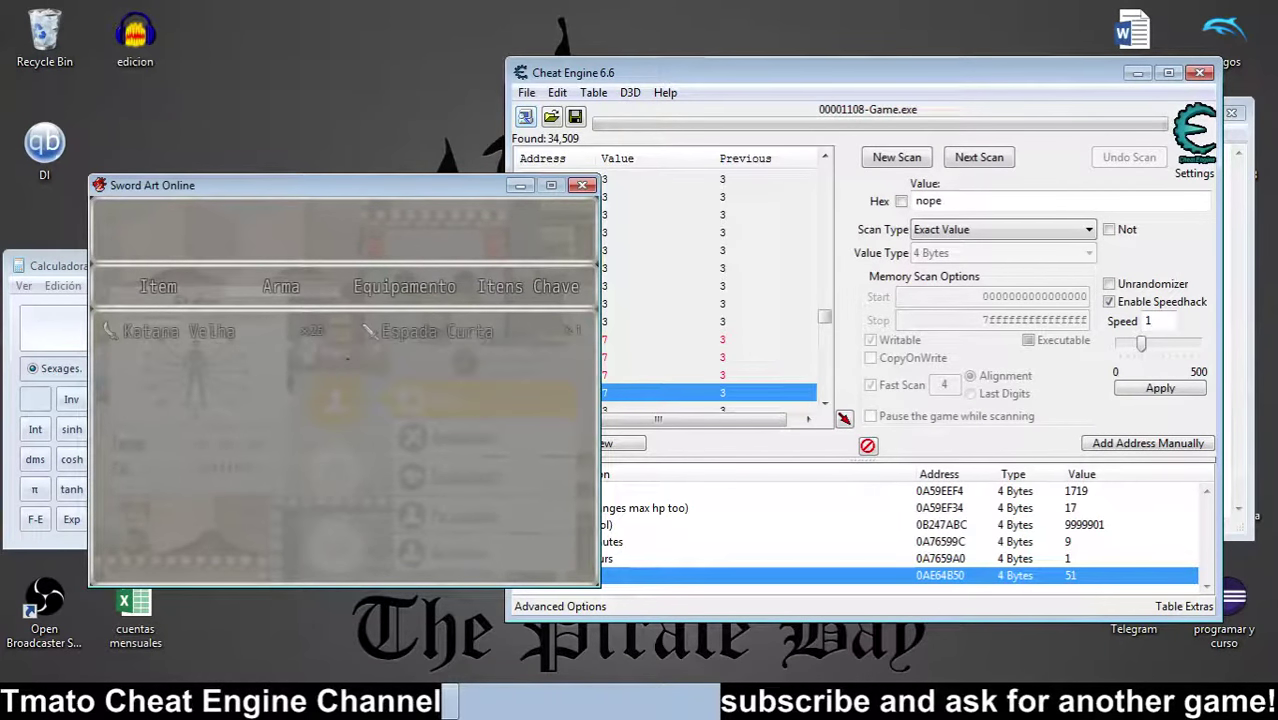
Step: Set the four tested addresses from 0AE64BF0 through 0AE64E10 back to 3 together in Cheat Engine
{"action": "left_click", "coordinate": [665, 376]}
{"action": "left_click", "coordinate": [617, 393]}
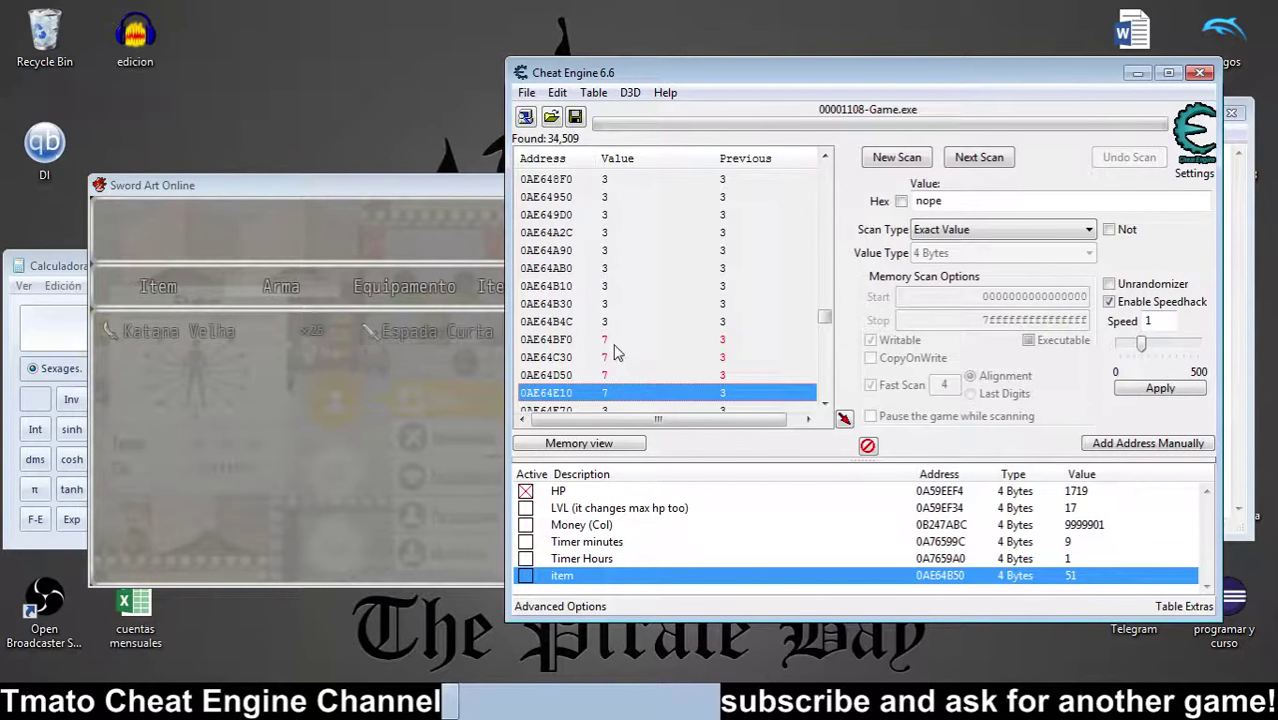
{"action": "left_click", "coordinate": [612, 340], "text": "shift"}
{"action": "right_click", "coordinate": [612, 340]}
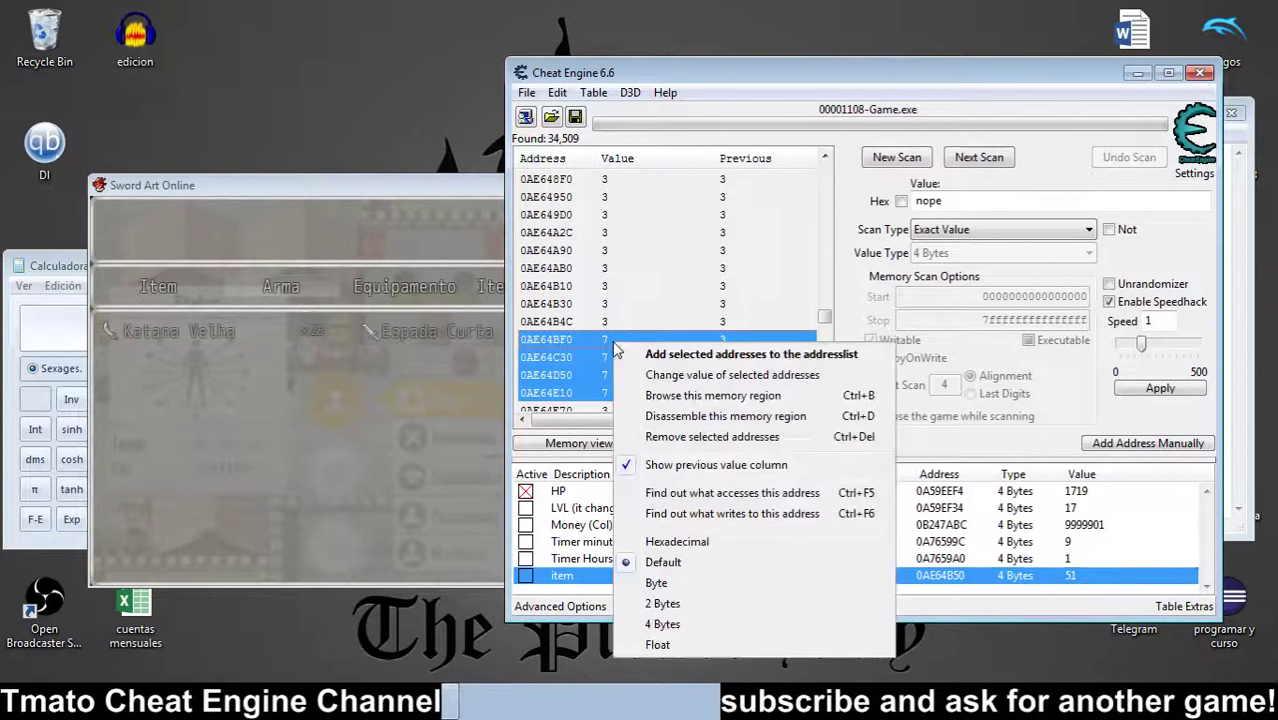
{"action": "left_click", "coordinate": [667, 373]}
{"action": "type", "text": "3"}
{"action": "key", "text": "Return"}
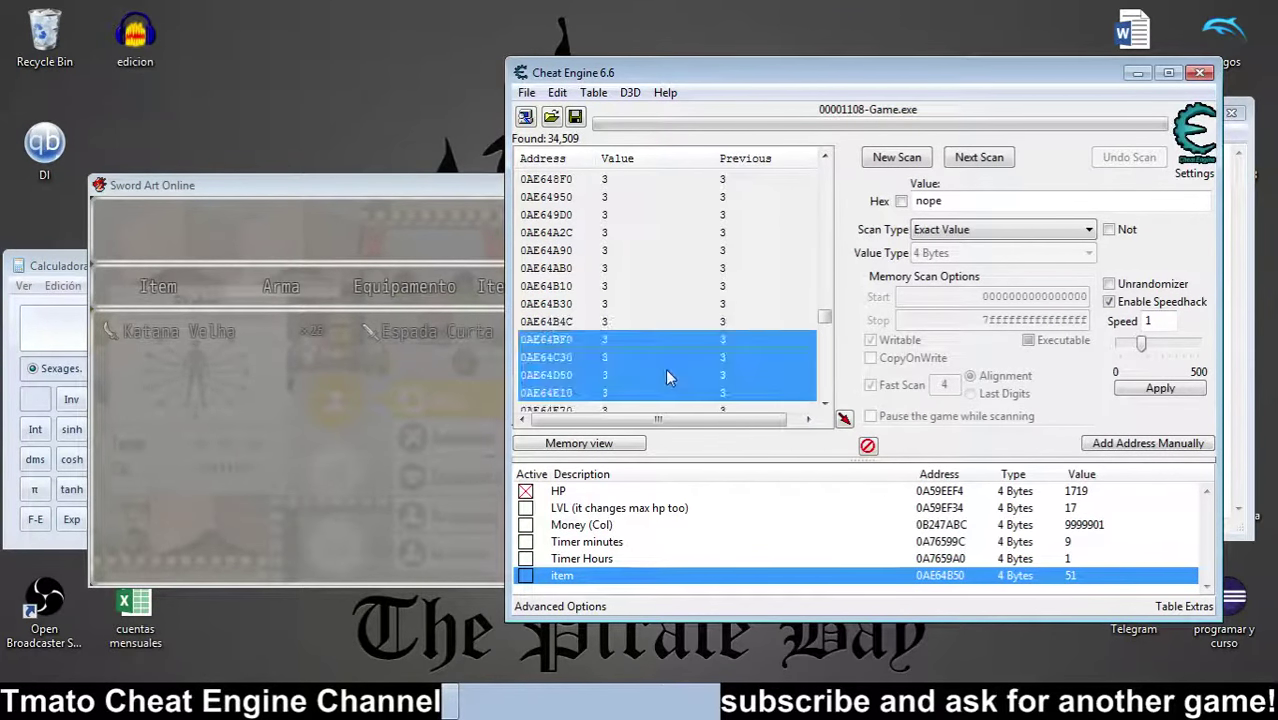
Step: Change the values of addresses 0AE64E70 and 0AE64F30 together to 7 and check the weapon list in the game
{"action": "left_click", "coordinate": [624, 399]}
{"action": "key", "text": "Down"}
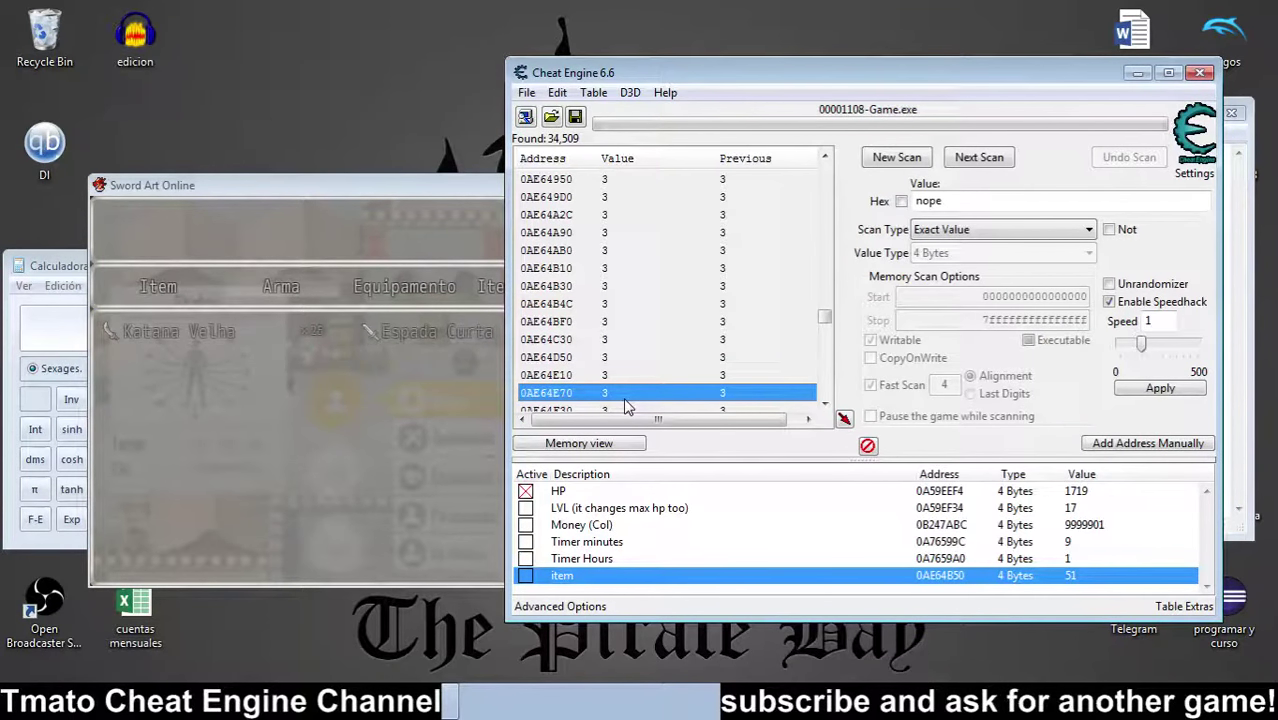
{"action": "left_click", "coordinate": [824, 404]}
{"action": "left_click", "coordinate": [824, 404]}
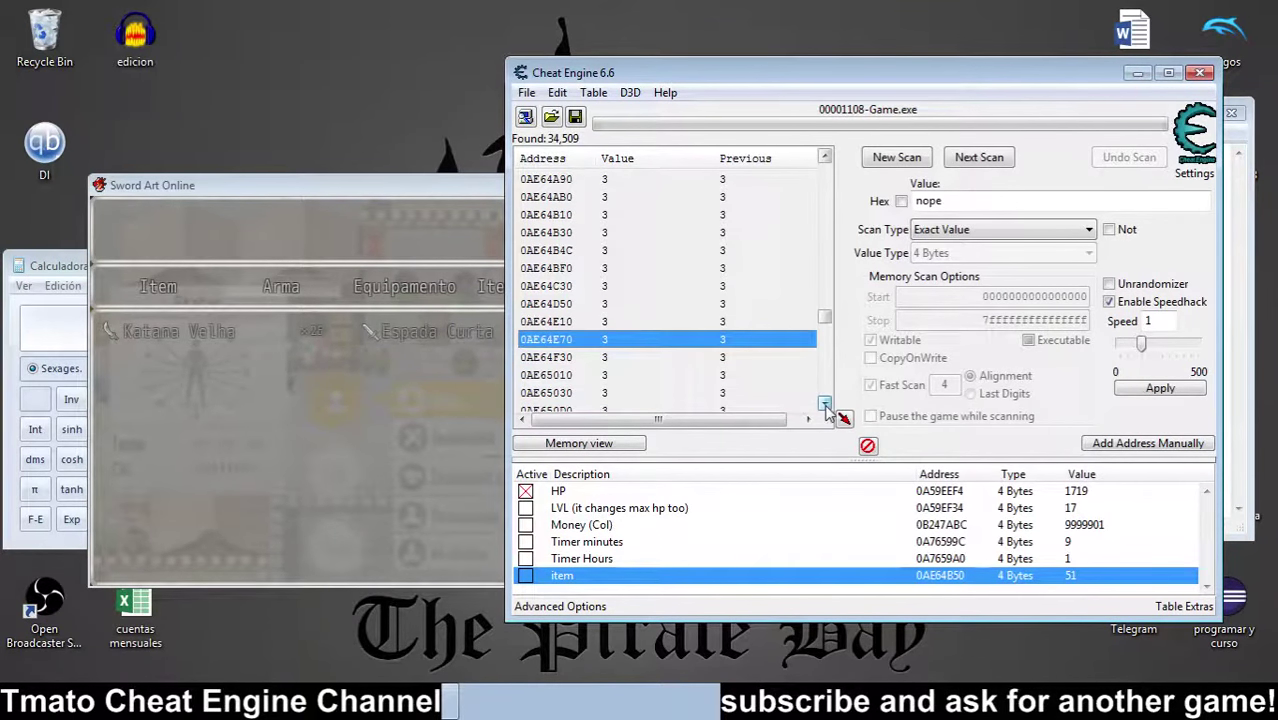
{"action": "left_click", "coordinate": [824, 404]}
{"action": "double_click", "coordinate": [824, 404]}
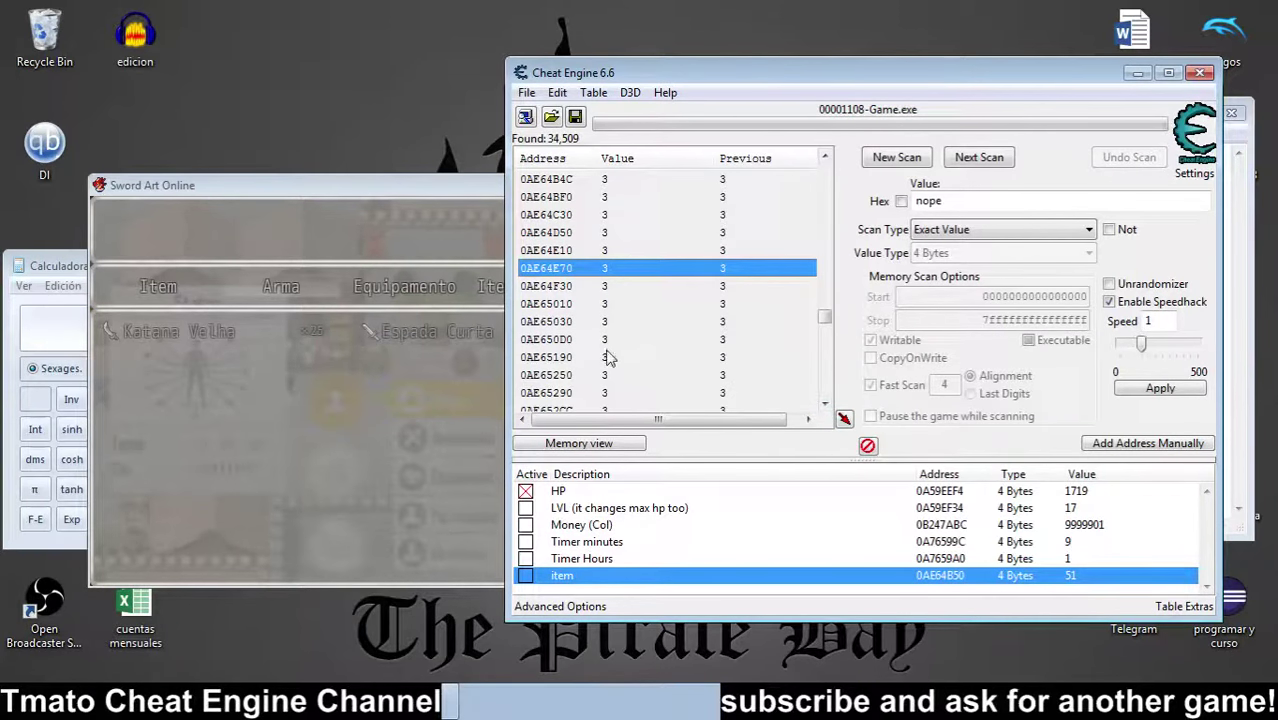
{"action": "left_click", "coordinate": [593, 287], "text": "shift"}
{"action": "right_click", "coordinate": [593, 287]}
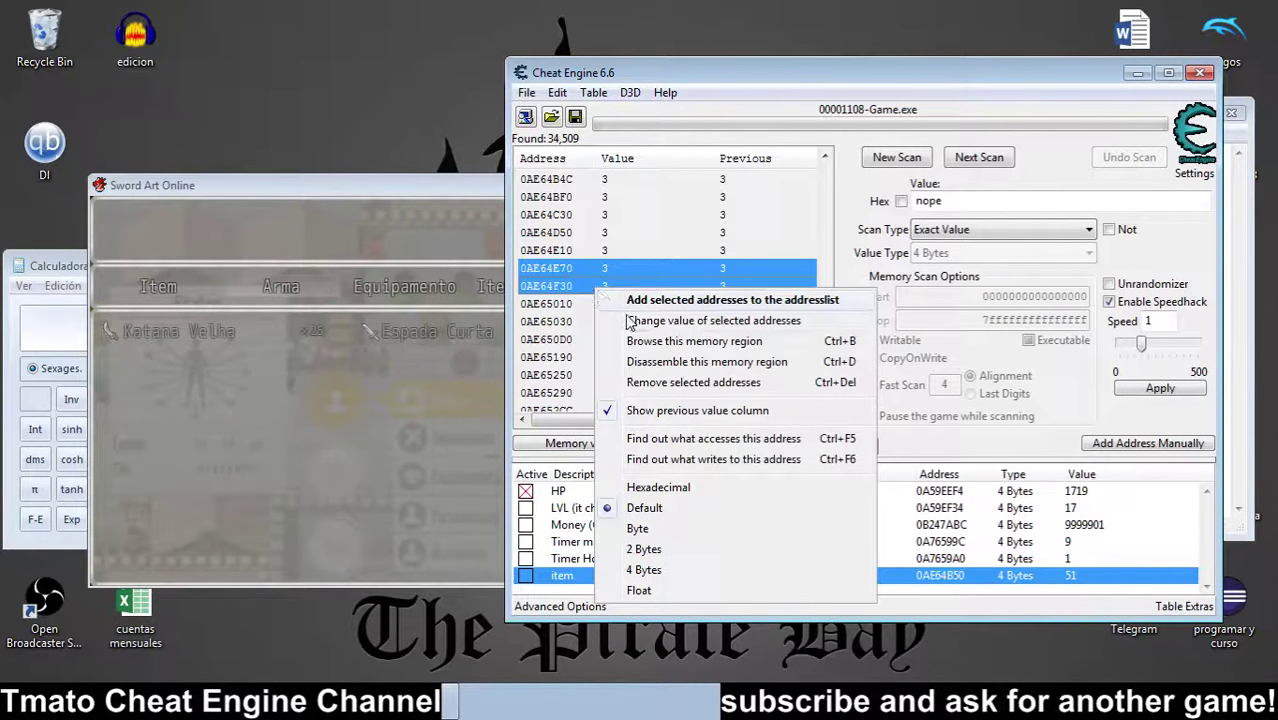
{"action": "left_click", "coordinate": [626, 315]}
{"action": "type", "text": "7"}
{"action": "key", "text": "Return"}
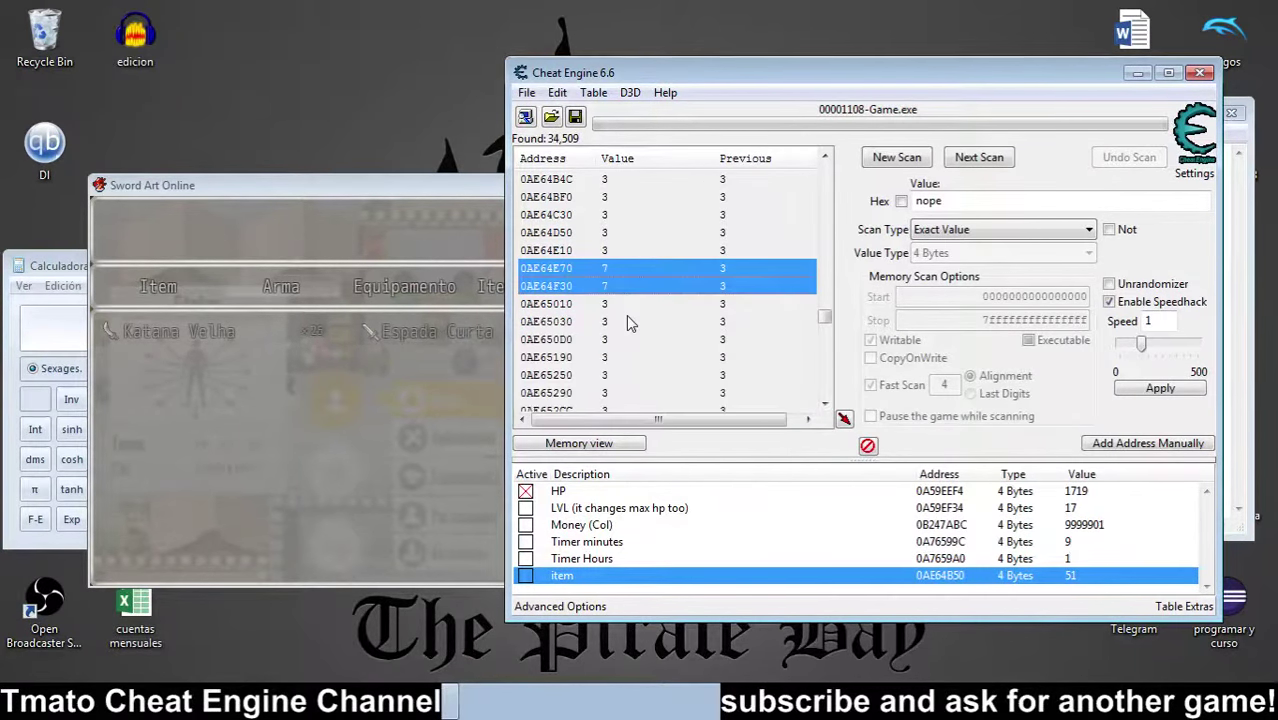
{"action": "left_click", "coordinate": [432, 360]}
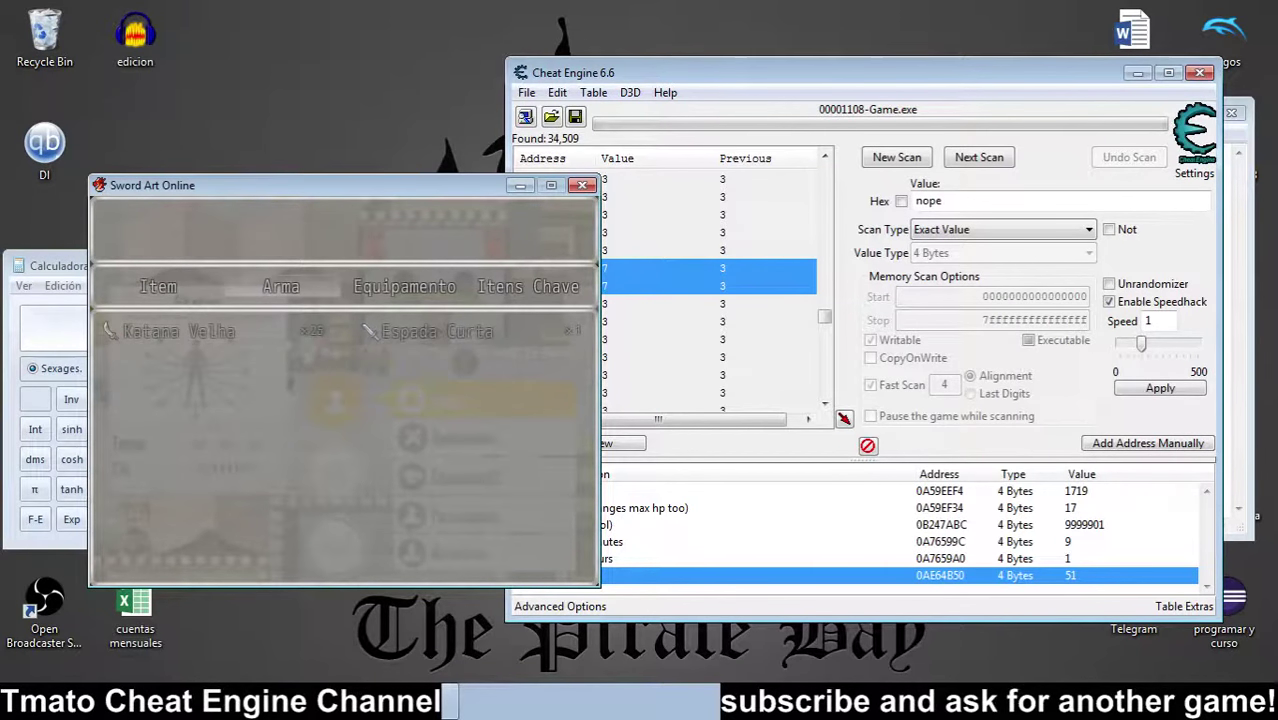
Step: Change the values of the selected addresses 0AE64E70 and 0AE64F30 to 5 in Cheat Engine
{"action": "right_click", "coordinate": [625, 287]}
{"action": "left_click", "coordinate": [656, 314]}
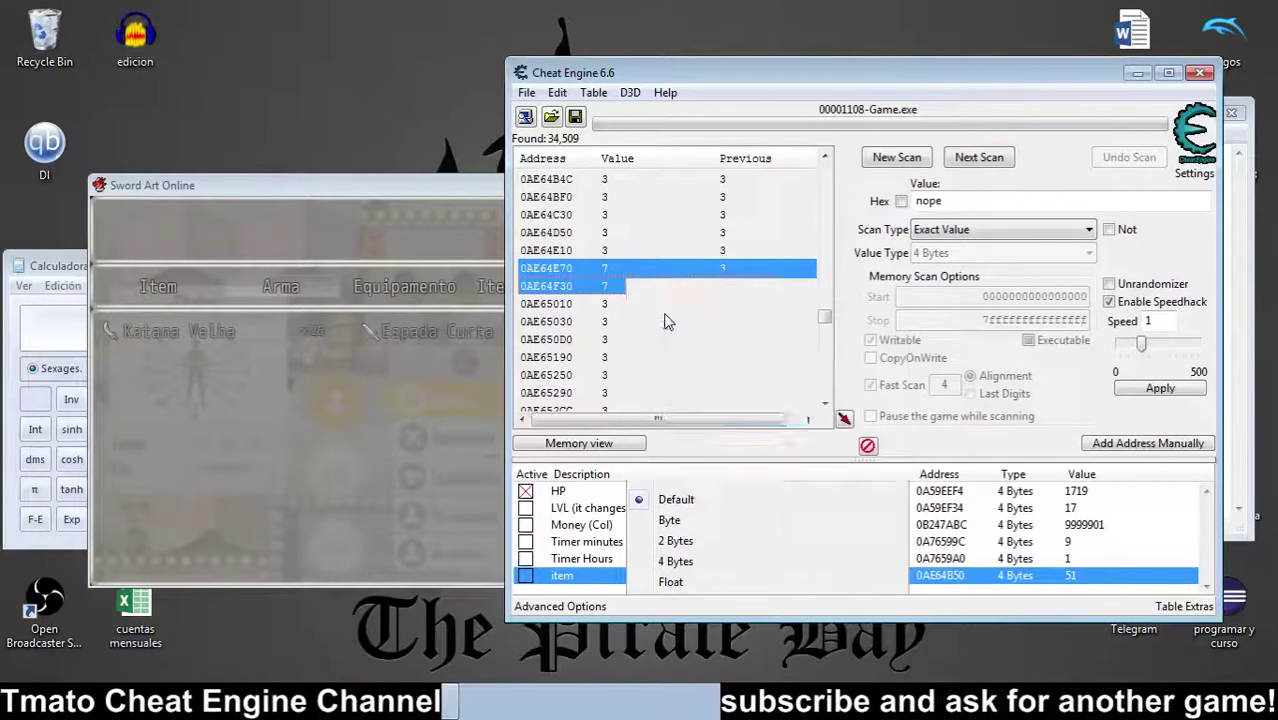
{"action": "type", "text": "5"}
{"action": "key", "text": "Return"}
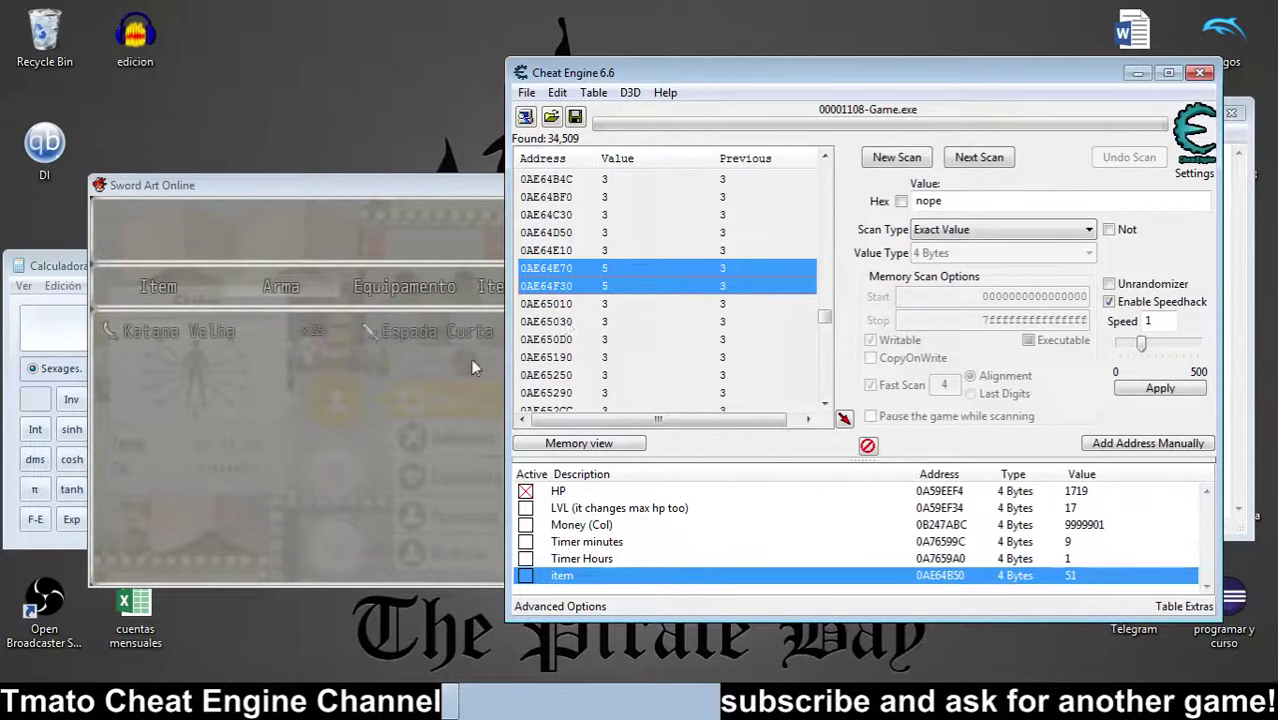
Step: Change the found addresses from 0AE65010 through 0AE652CC to 7 together, and check the Item and Arma lists in the game
{"action": "left_click", "coordinate": [601, 304]}
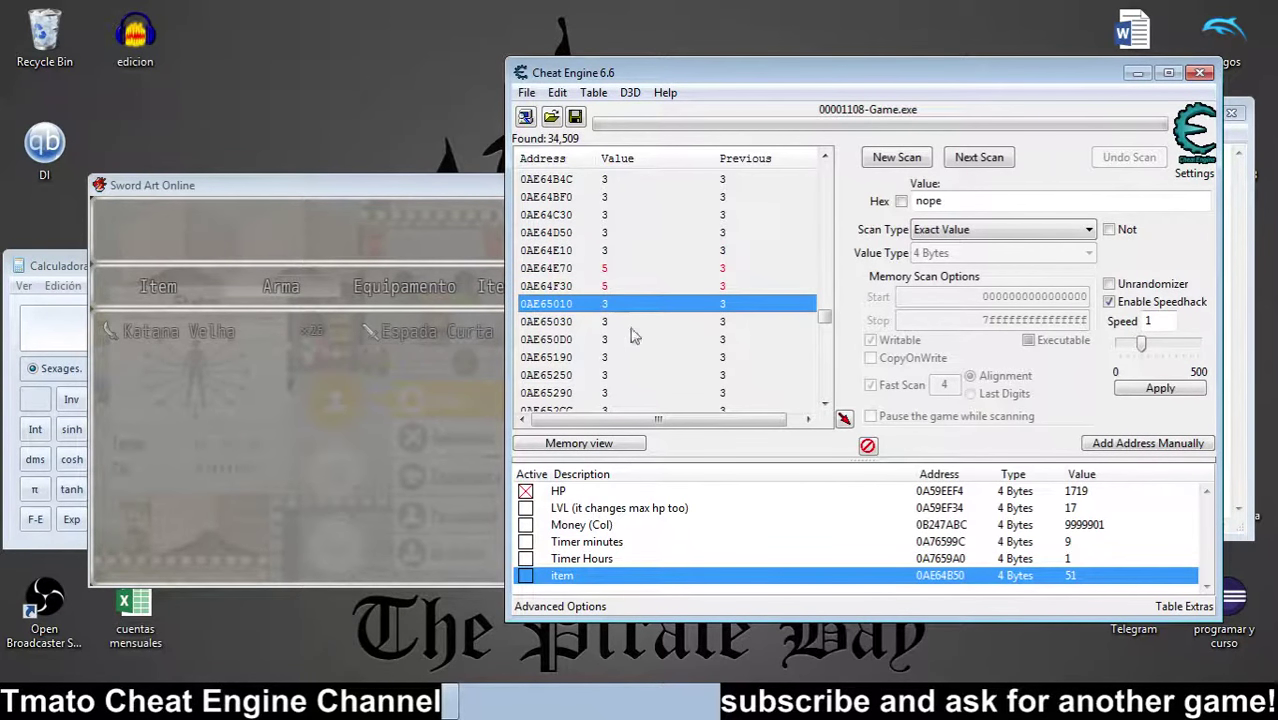
{"action": "left_click", "coordinate": [826, 405]}
{"action": "left_click", "coordinate": [826, 405]}
{"action": "left_click", "coordinate": [826, 405]}
{"action": "left_click", "coordinate": [826, 405]}
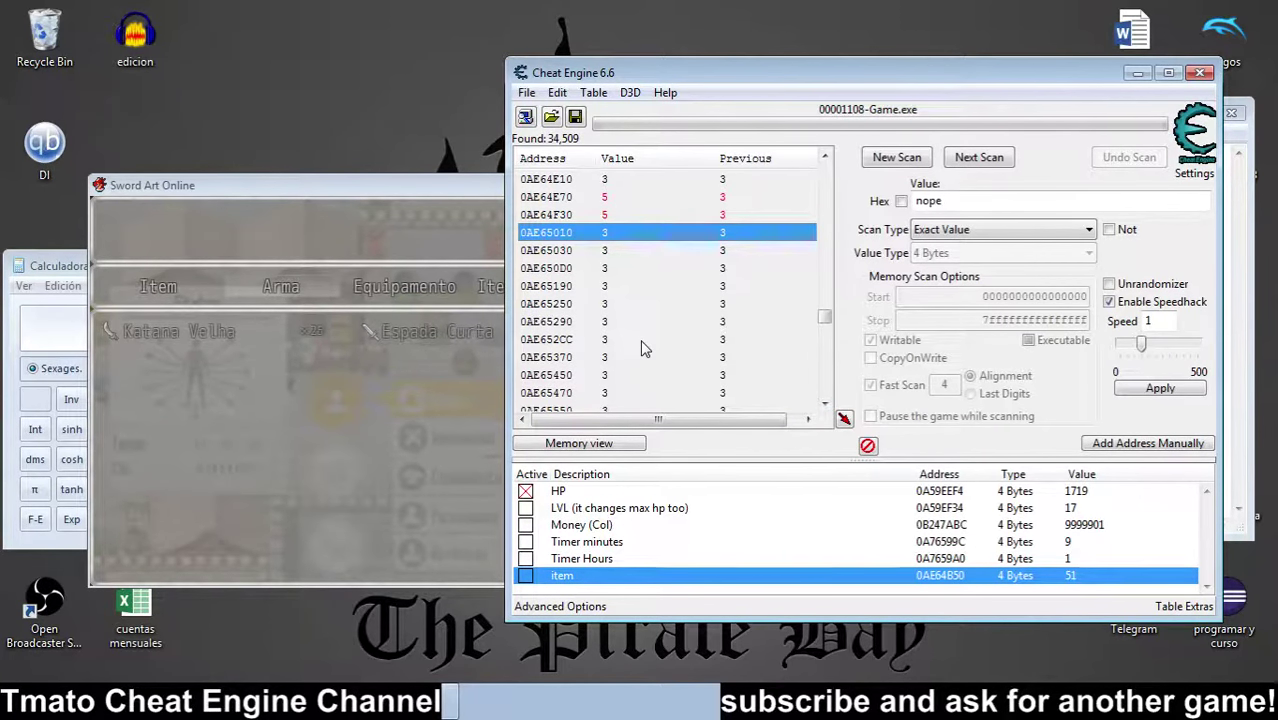
{"action": "left_click", "coordinate": [640, 339], "text": "shift"}
{"action": "right_click", "coordinate": [640, 339]}
{"action": "left_click", "coordinate": [697, 371]}
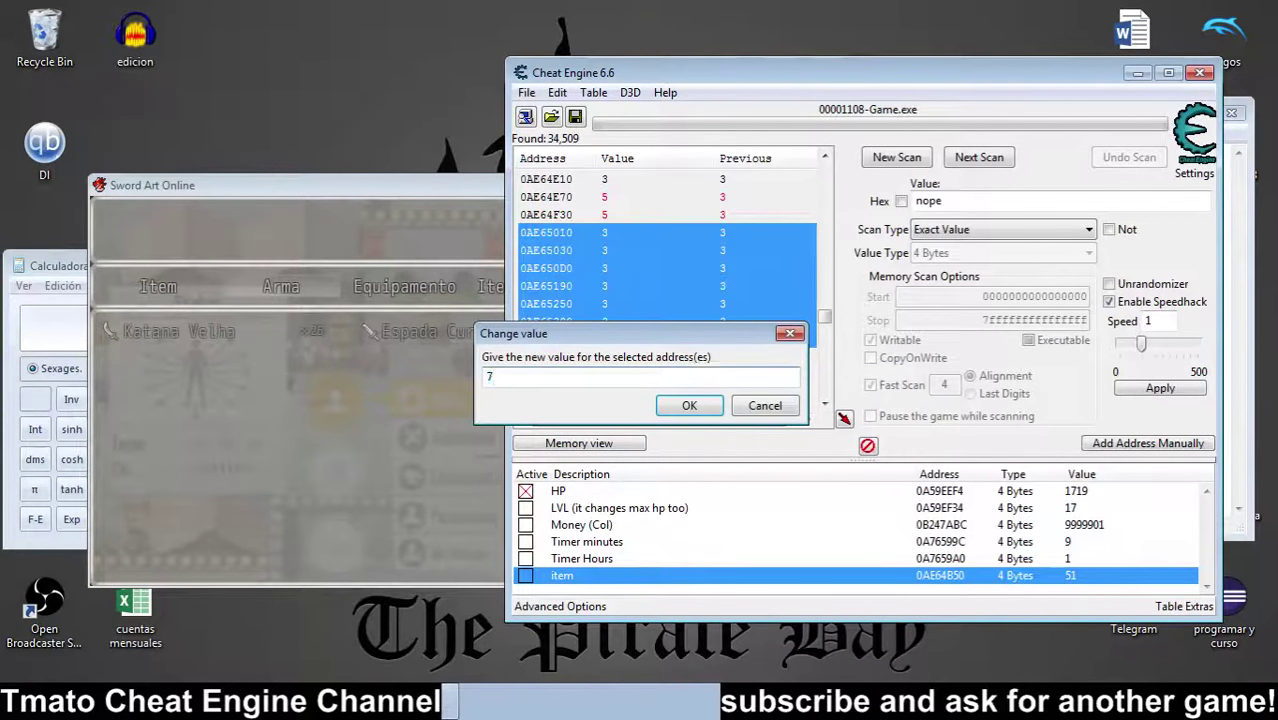
{"action": "key", "text": "Return"}
{"action": "left_click", "coordinate": [418, 418]}
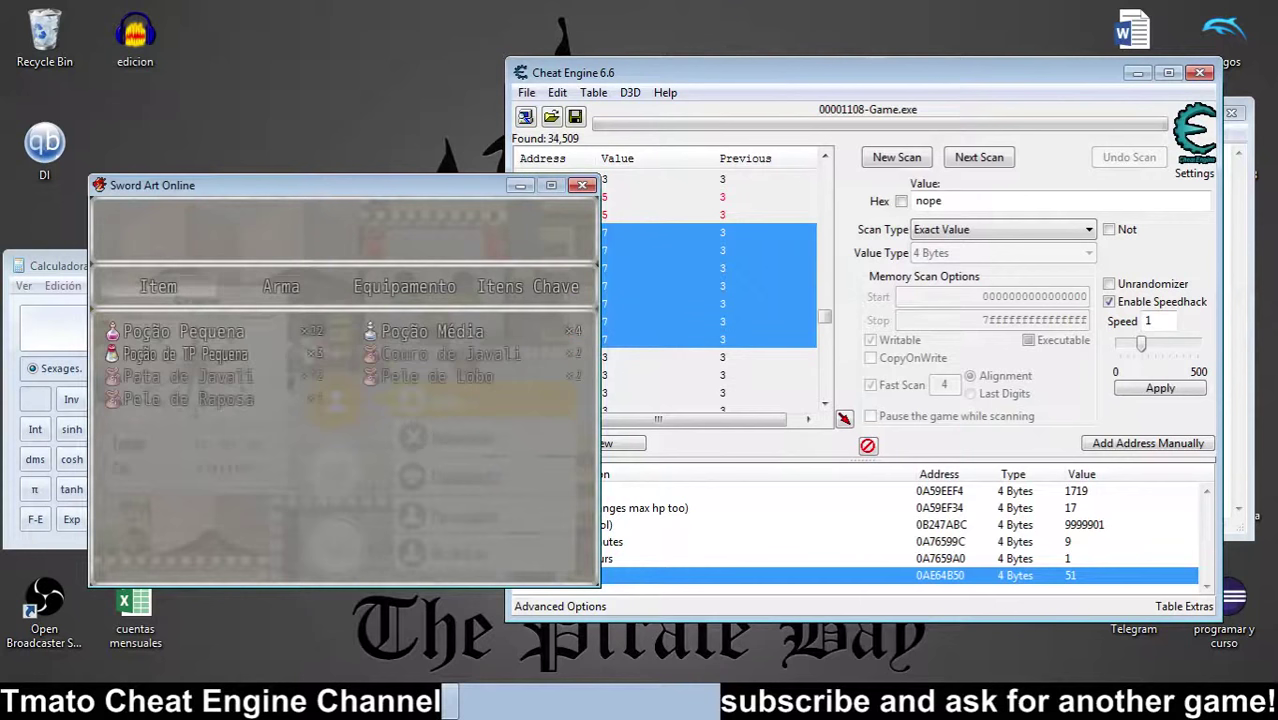
{"action": "key", "text": "Right"}
Step: Set the selected addresses from 0AE65010 through 0AE652CC back to 3 in Cheat Engine
{"action": "right_click", "coordinate": [645, 300]}
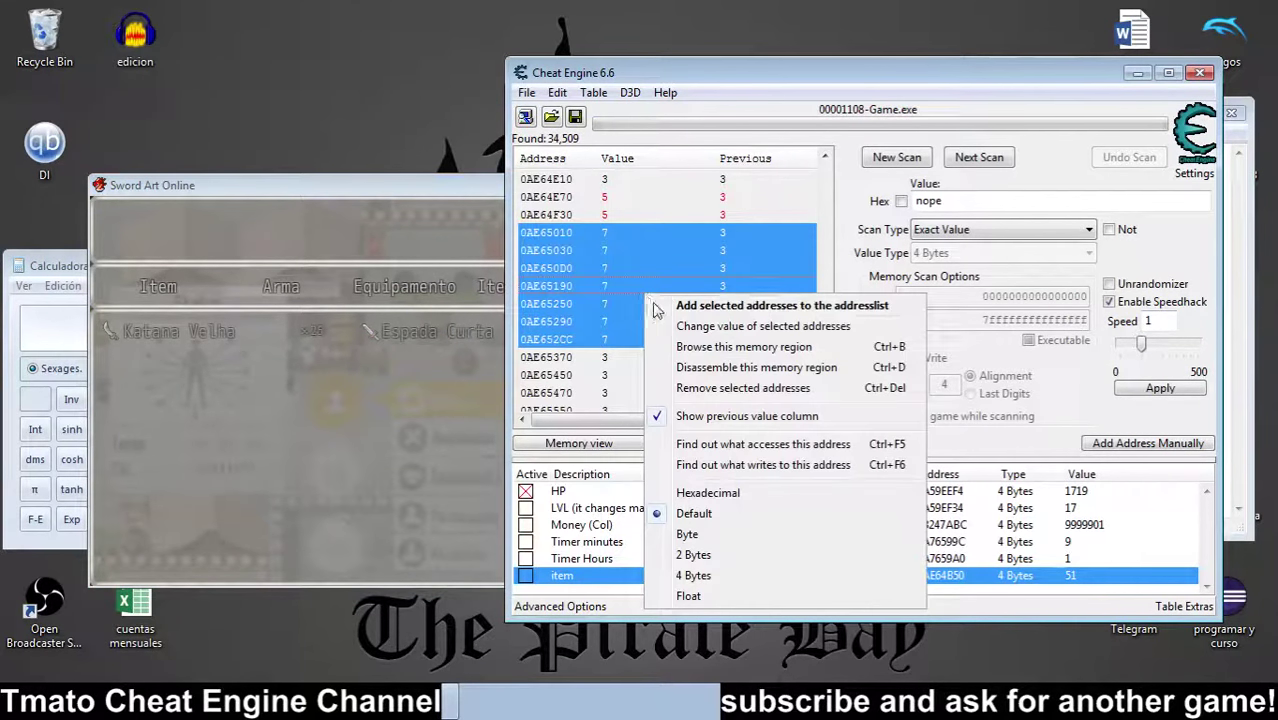
{"action": "left_click", "coordinate": [680, 323]}
{"action": "type", "text": "3"}
{"action": "key", "text": "Return"}
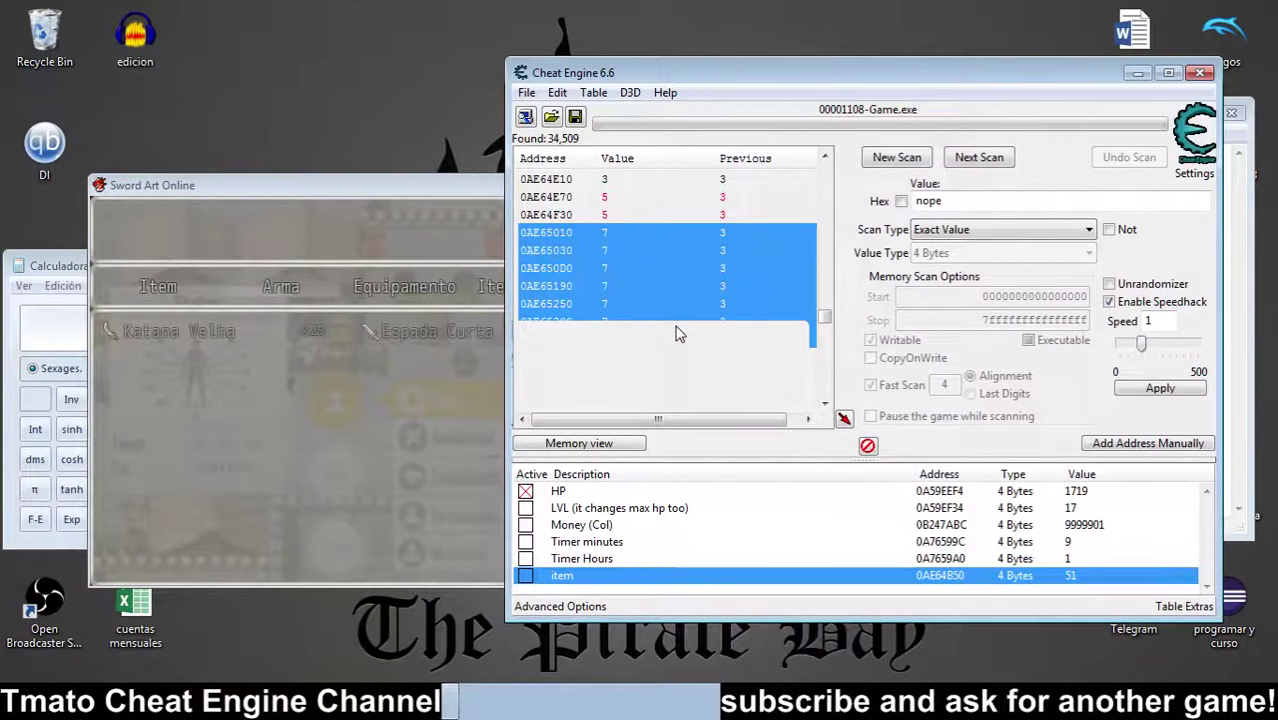
Step: Set the values of addresses 0AE64E70 and 0AE64F30 back to 3
{"action": "left_click", "coordinate": [640, 215]}
{"action": "left_click", "coordinate": [641, 198], "text": "shift"}
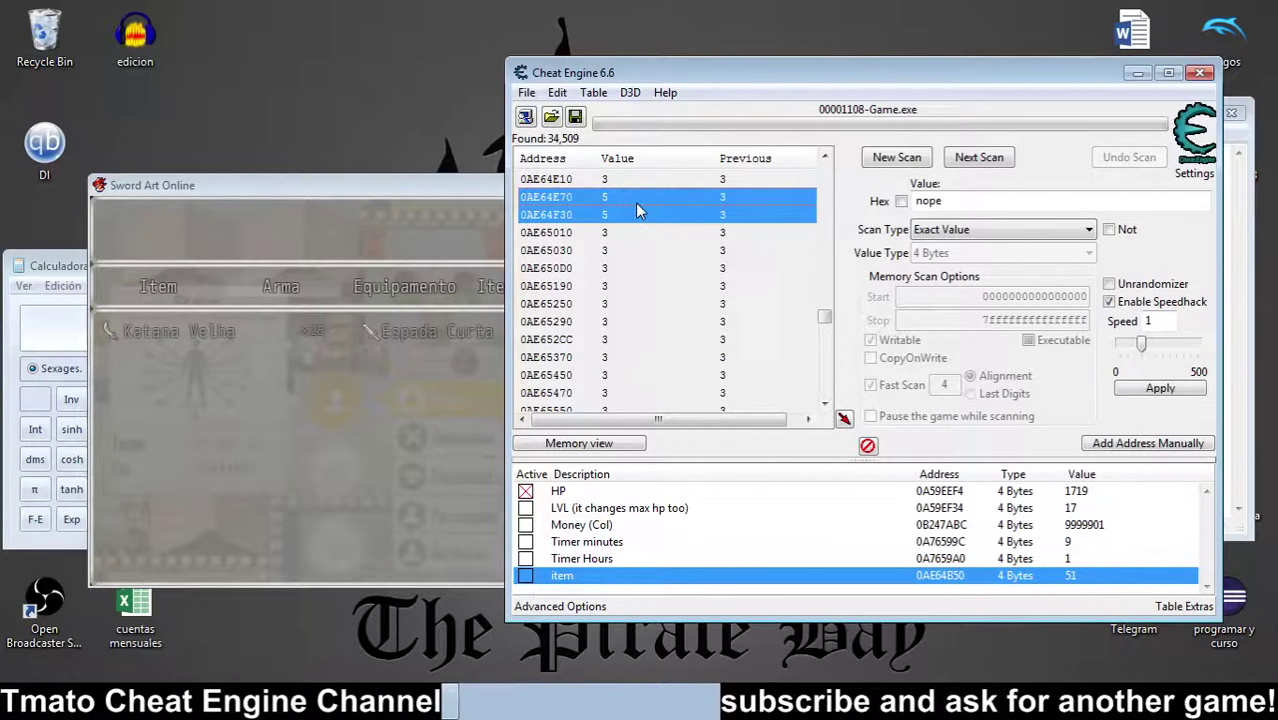
{"action": "right_click", "coordinate": [638, 207]}
{"action": "left_click", "coordinate": [672, 237]}
{"action": "type", "text": "3"}
{"action": "key", "text": "Return"}
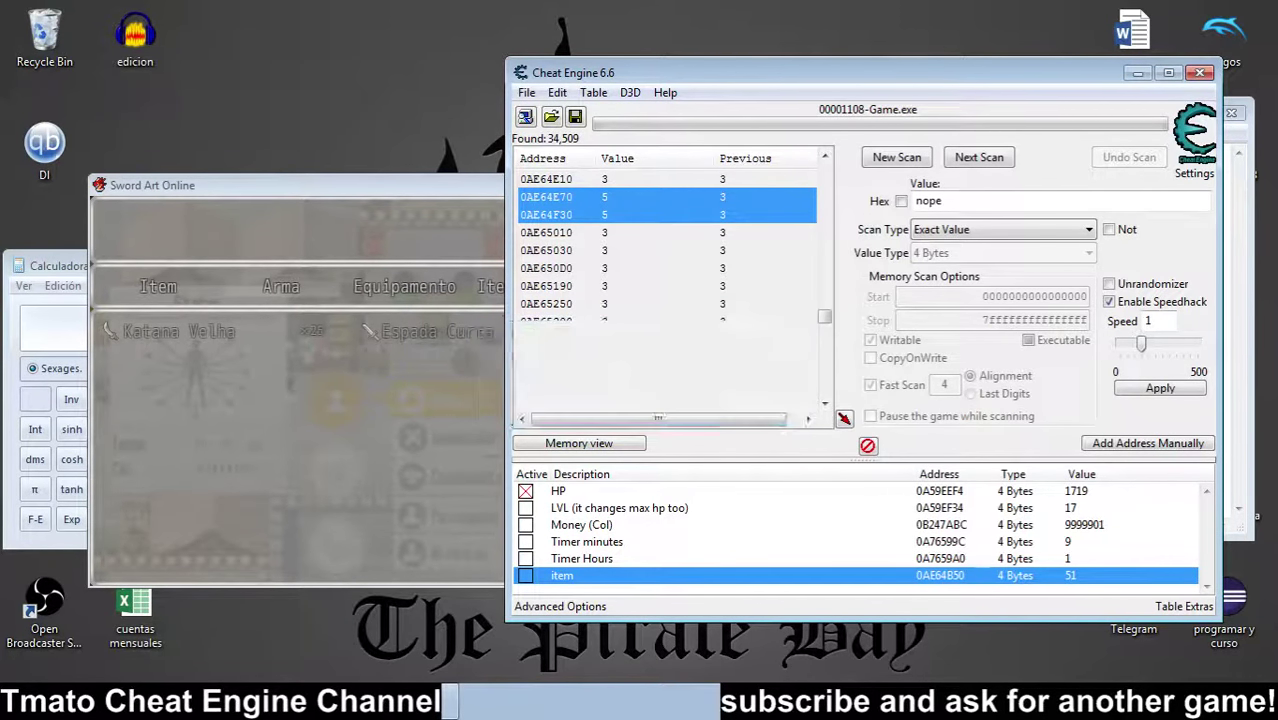
Step: Copy the item entry's address 0AE64B50 into the scan value field as a reference for locating neighbouring found addresses
{"action": "left_click_drag", "start_coordinate": [822, 316], "coordinate": [824, 307]}
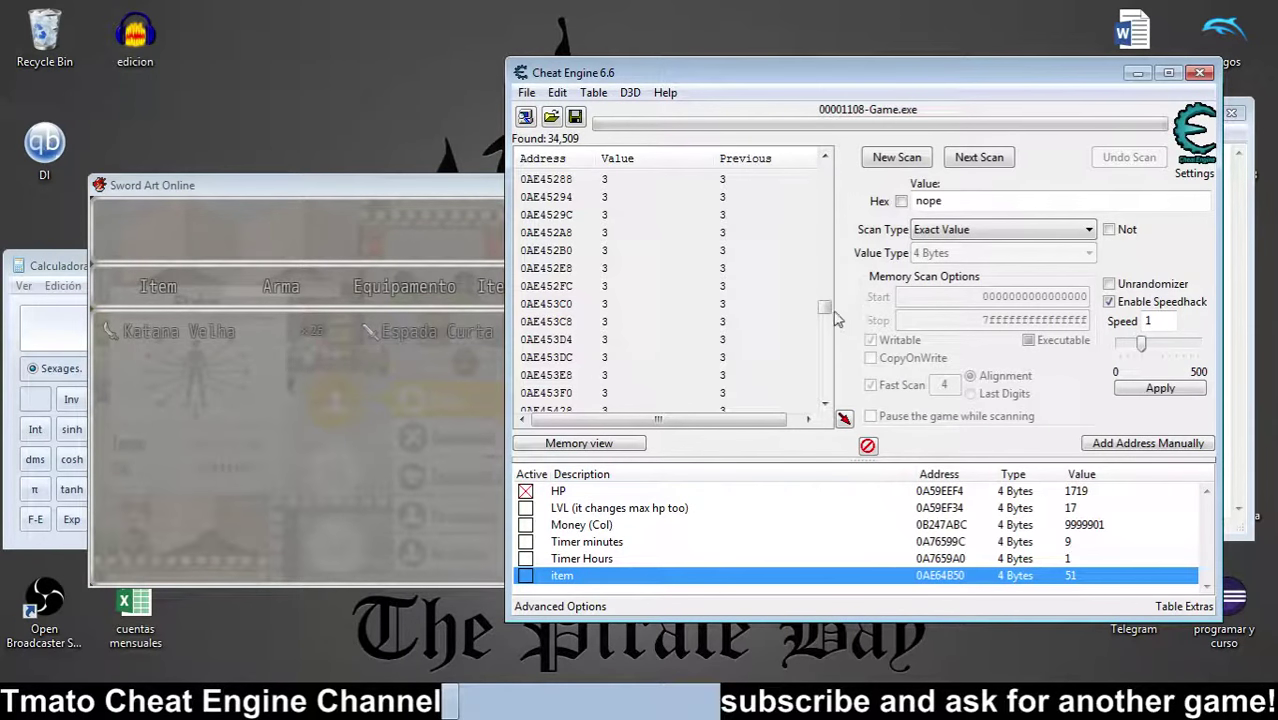
{"action": "left_click_drag", "start_coordinate": [824, 308], "coordinate": [829, 322]}
{"action": "left_click_drag", "start_coordinate": [828, 328], "coordinate": [825, 321]}
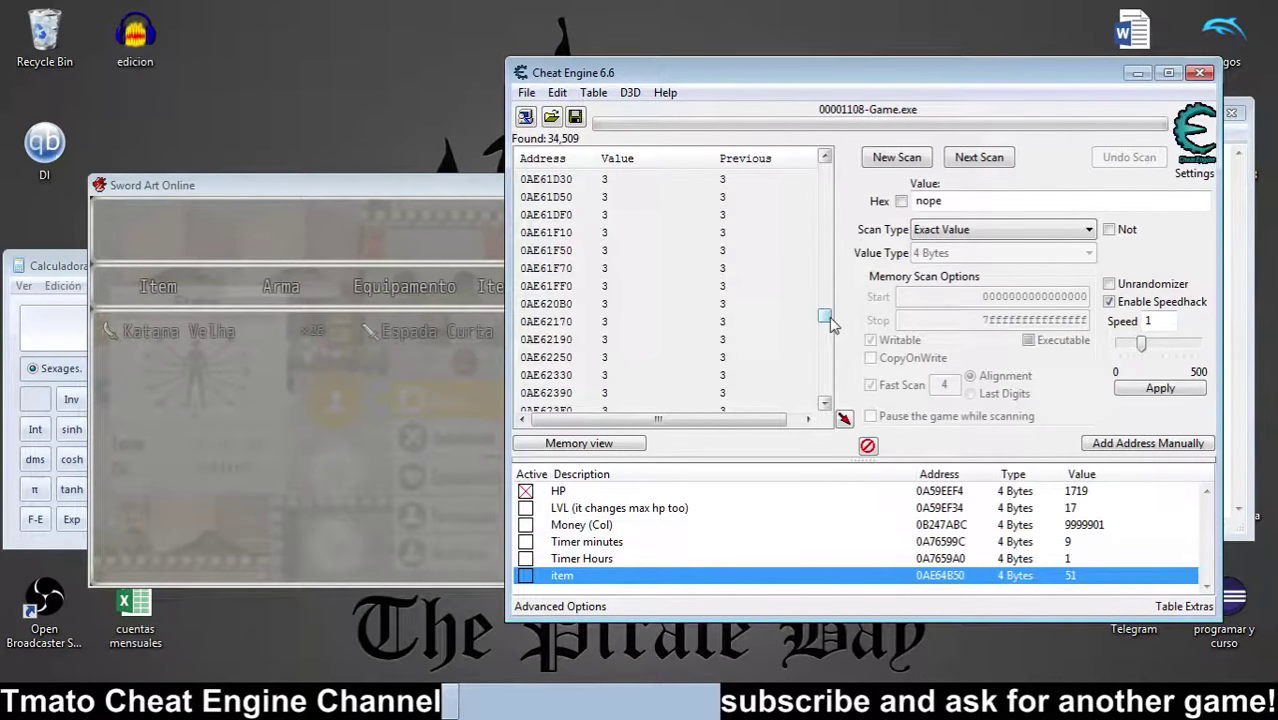
{"action": "left_click", "coordinate": [825, 374]}
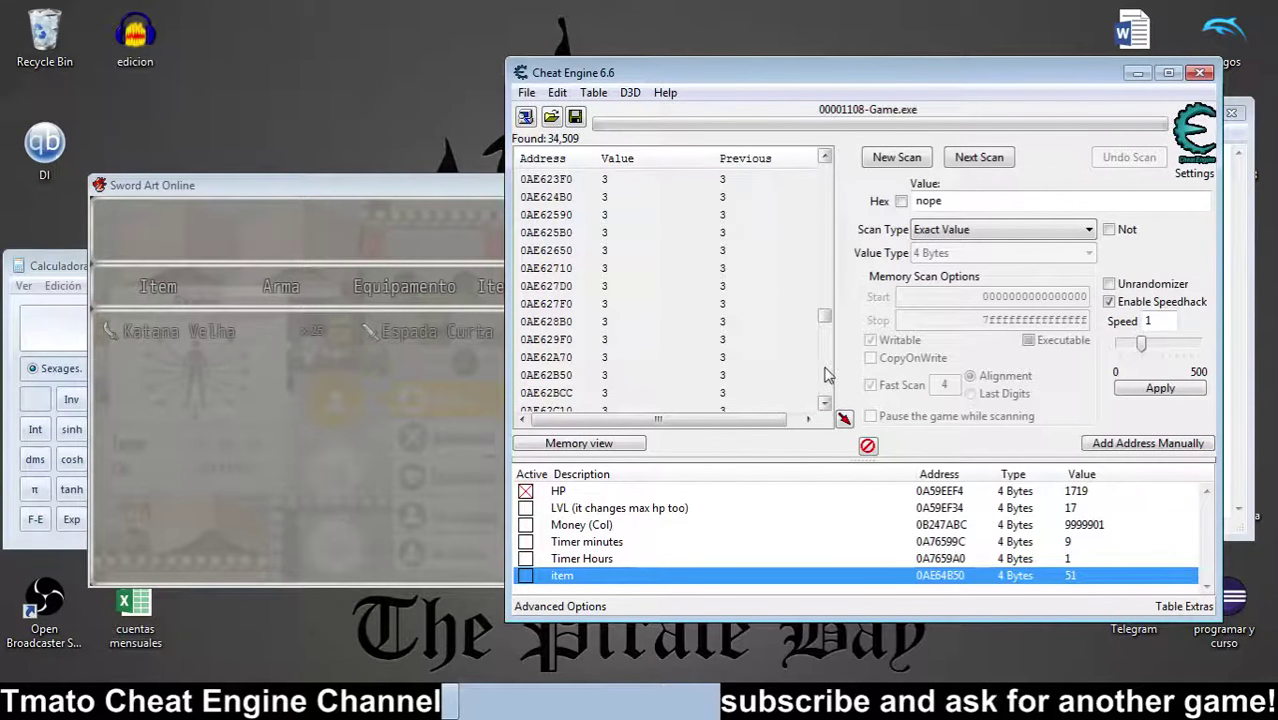
{"action": "left_click", "coordinate": [825, 374]}
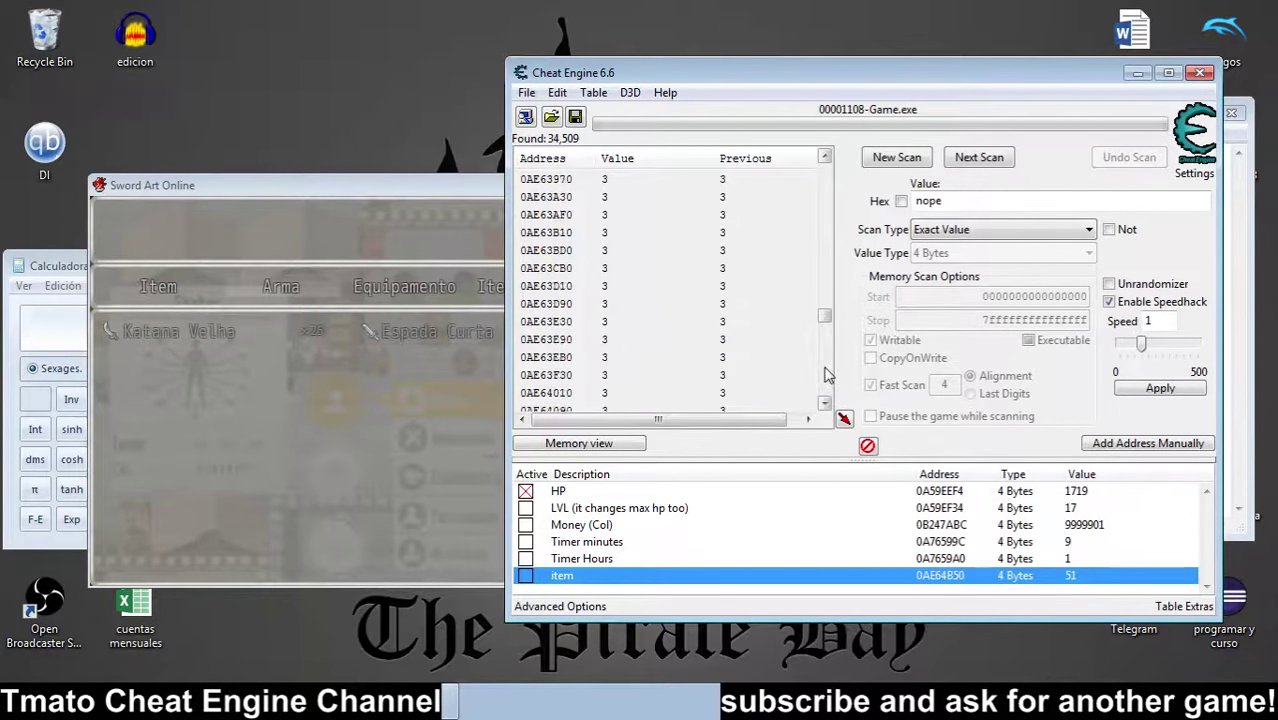
{"action": "left_click", "coordinate": [825, 374]}
{"action": "left_click", "coordinate": [652, 303]}
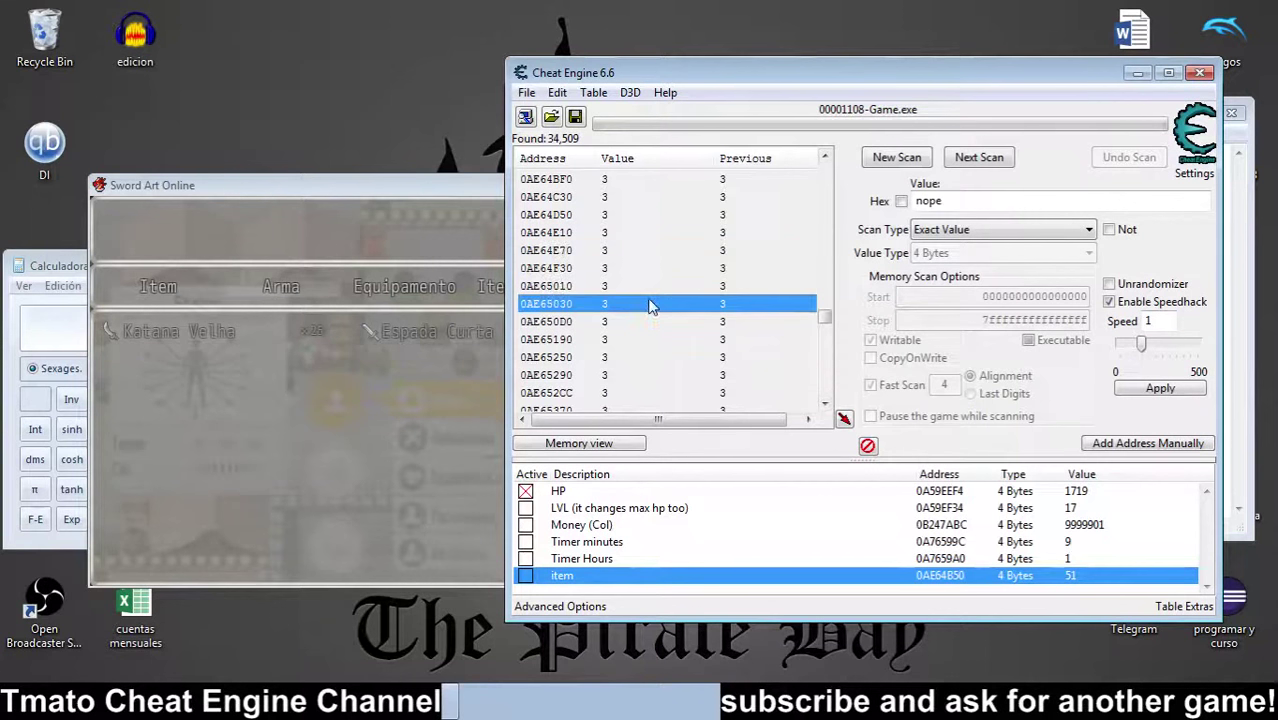
{"action": "double_click", "coordinate": [958, 577]}
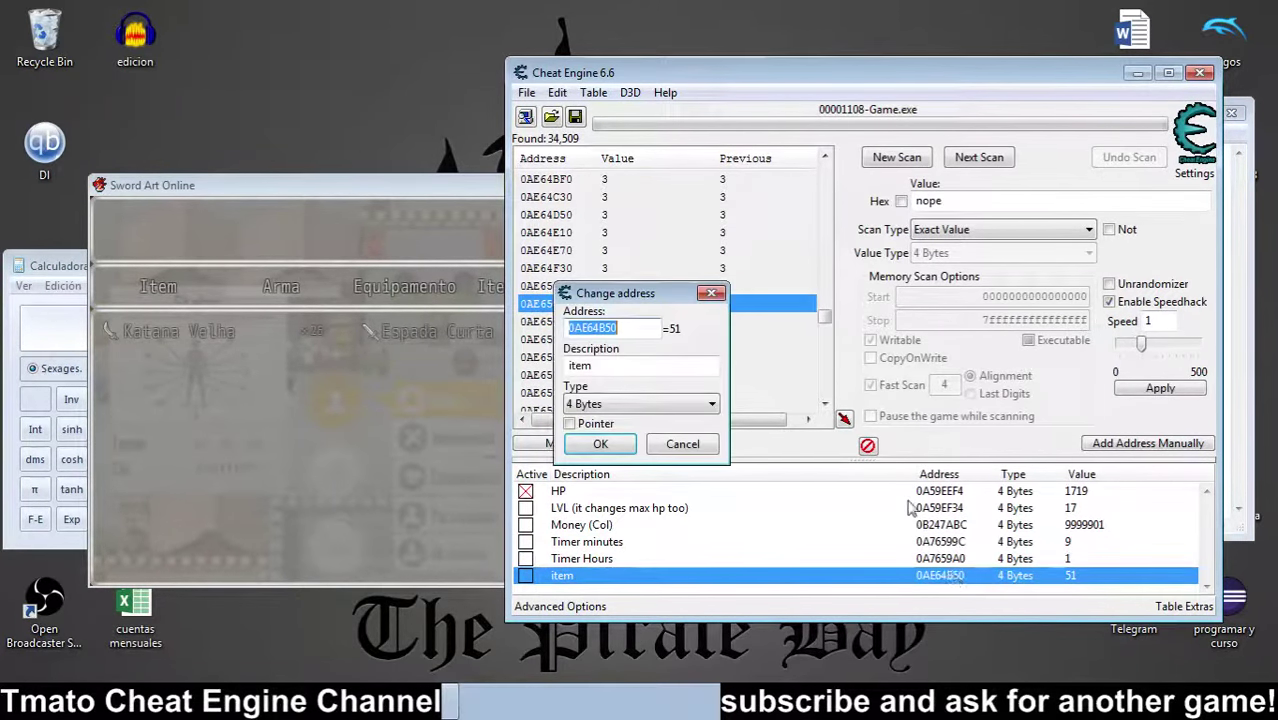
{"action": "key", "text": "ctrl+c"}
{"action": "key", "text": "Escape"}
{"action": "double_click", "coordinate": [925, 200]}
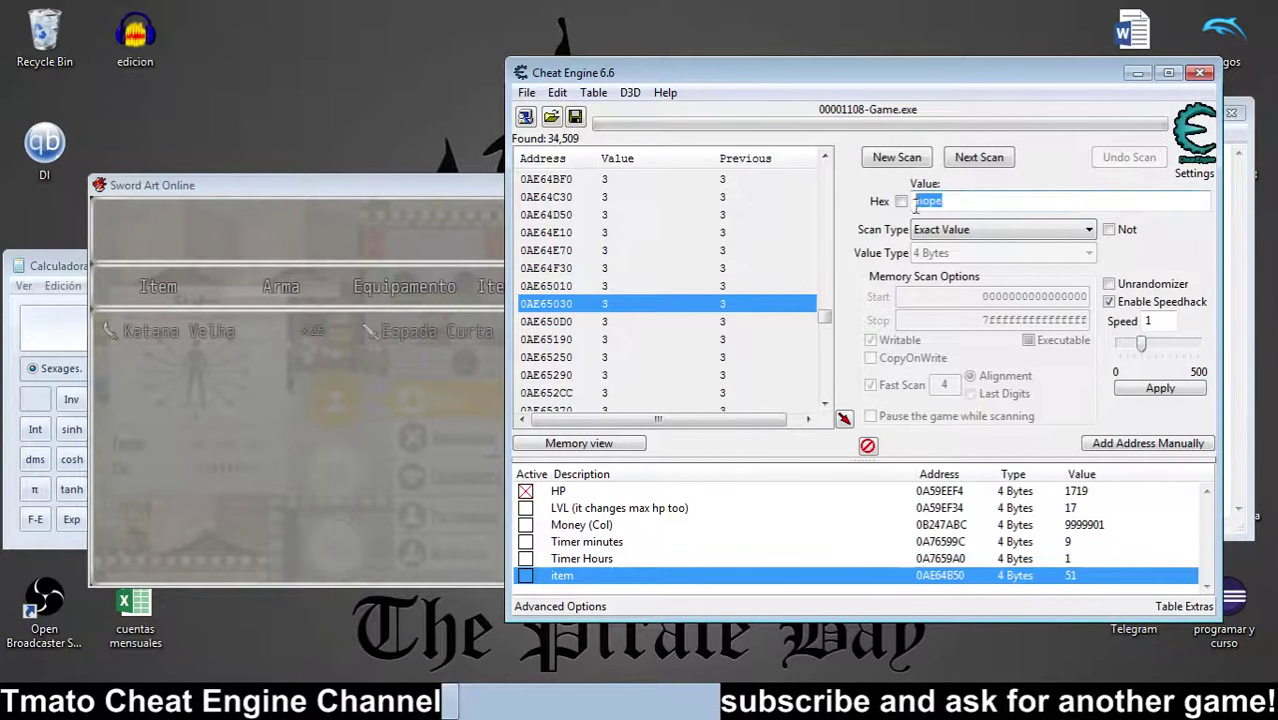
{"action": "key", "text": "ctrl+v"}
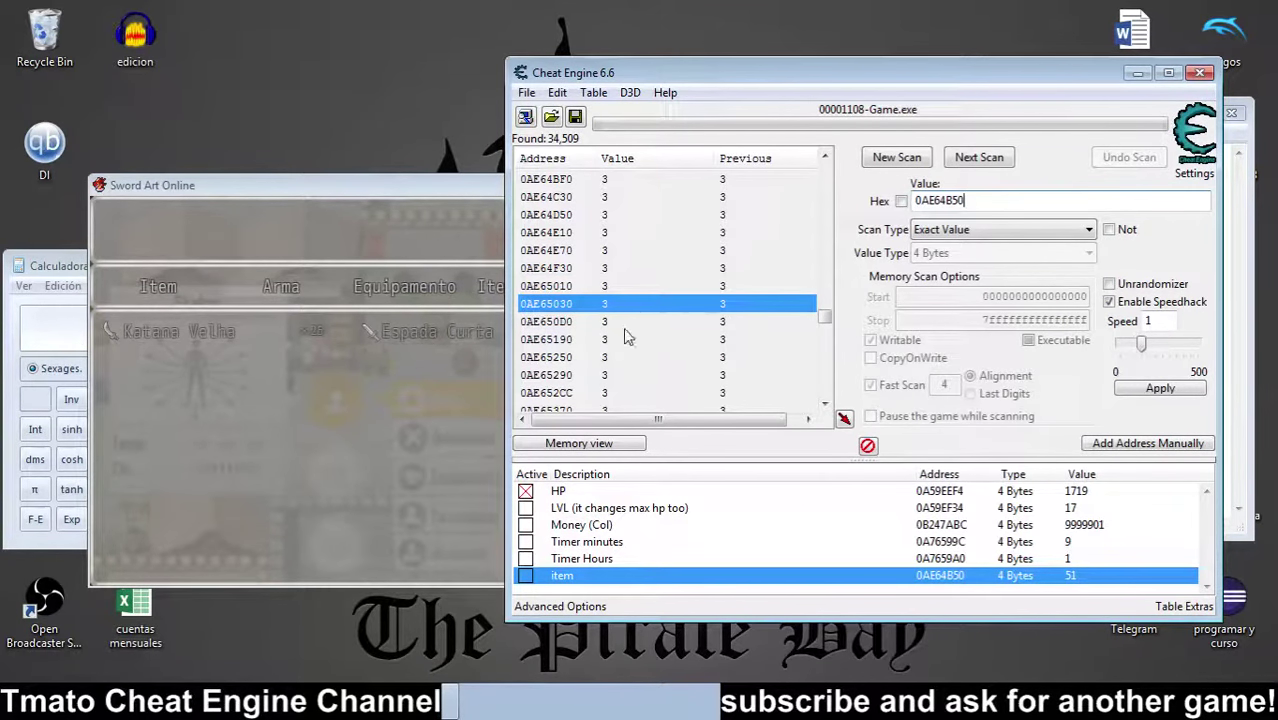
Step: Change the found addresses from 0AE64BF0 through 0AE65590 to 7 together, and check the game's weapon list
{"action": "left_click", "coordinate": [612, 257]}
{"action": "key", "text": "Up"}
{"action": "key", "text": "Up"}
{"action": "key", "text": "Up"}
{"action": "key", "text": "Up"}
{"action": "key", "text": "Up"}
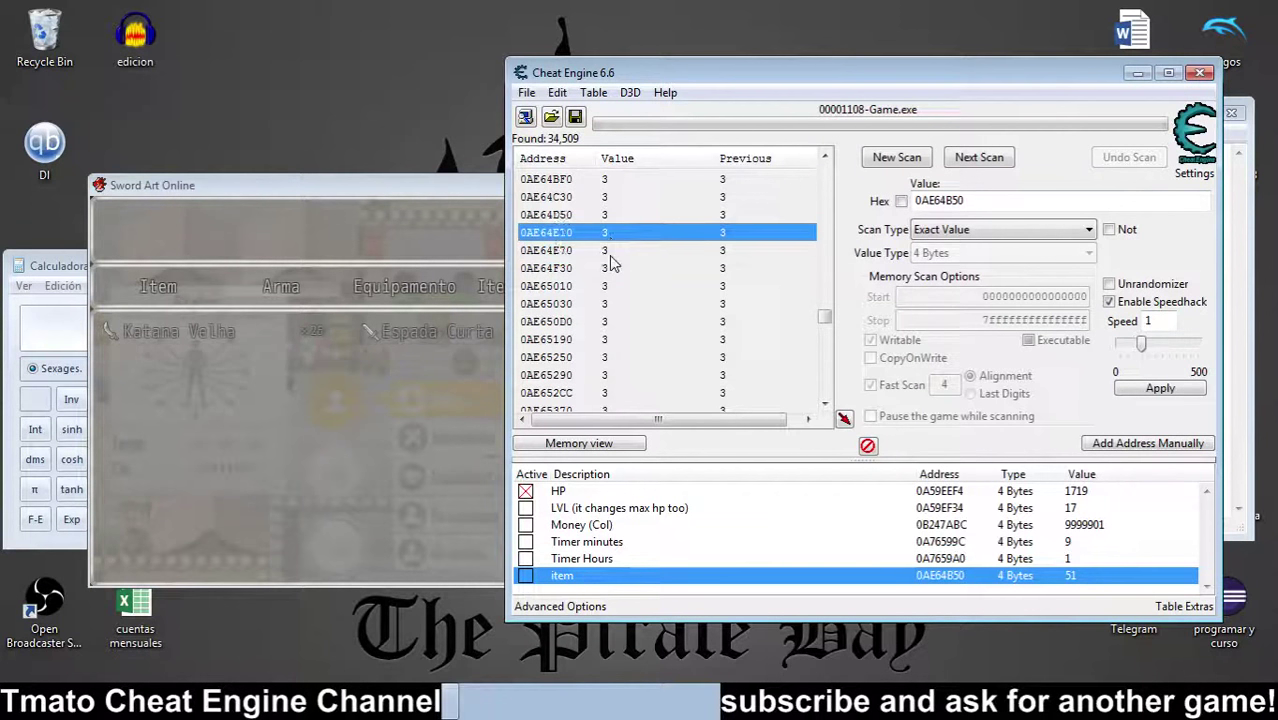
{"action": "key", "text": "Up"}
{"action": "key", "text": "Up"}
{"action": "key", "text": "Down"}
{"action": "key", "text": "Down"}
{"action": "key", "text": "Down"}
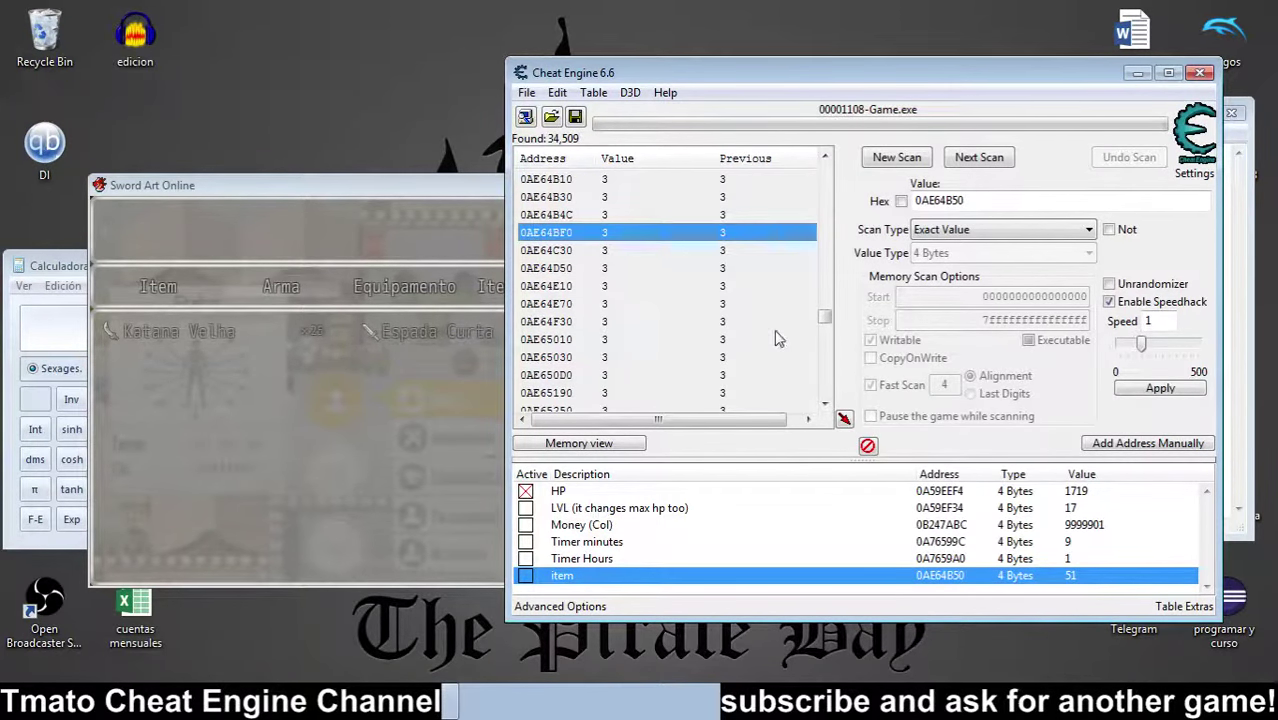
{"action": "left_click", "coordinate": [756, 392], "text": "shift"}
{"action": "scroll", "coordinate": [829, 388], "scroll_direction": "down", "scroll_amount": 4}
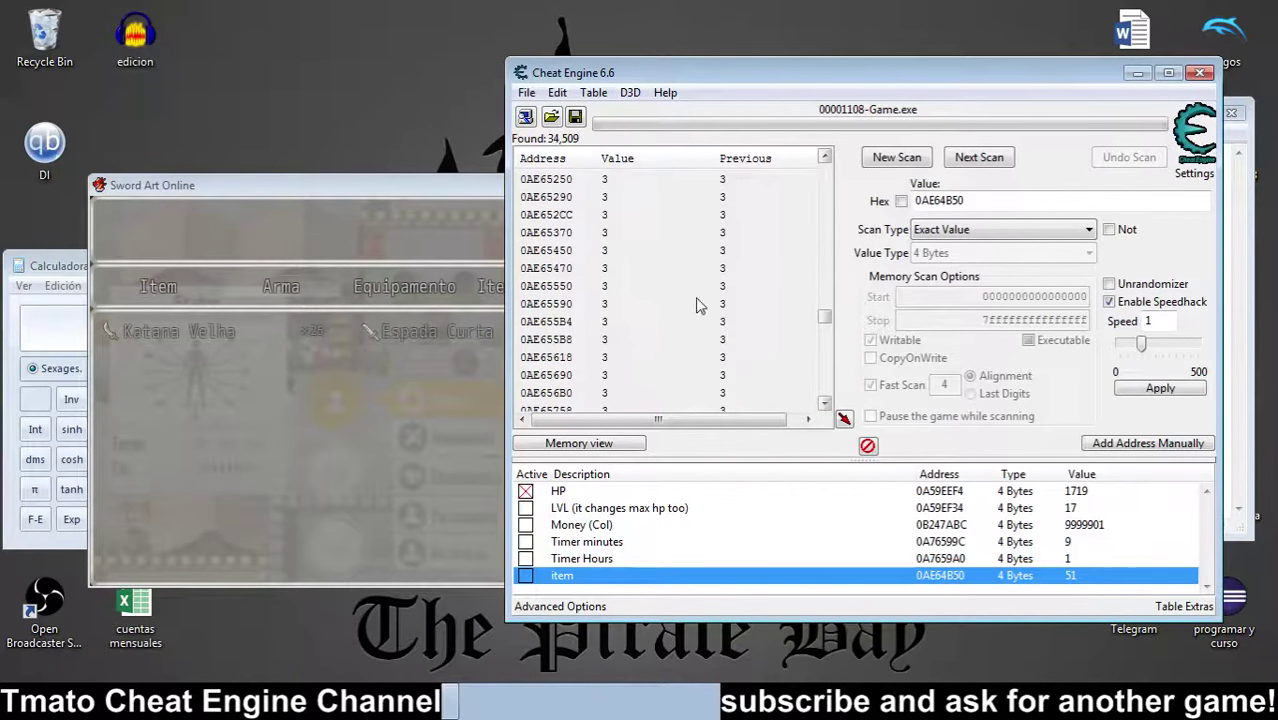
{"action": "left_click", "coordinate": [757, 305], "text": "shift"}
{"action": "mouse_move", "coordinate": [823, 322]}
{"action": "left_mouse_down"}
{"action": "mouse_move", "coordinate": [823, 342]}
{"action": "mouse_move", "coordinate": [824, 326]}
{"action": "left_mouse_up"}
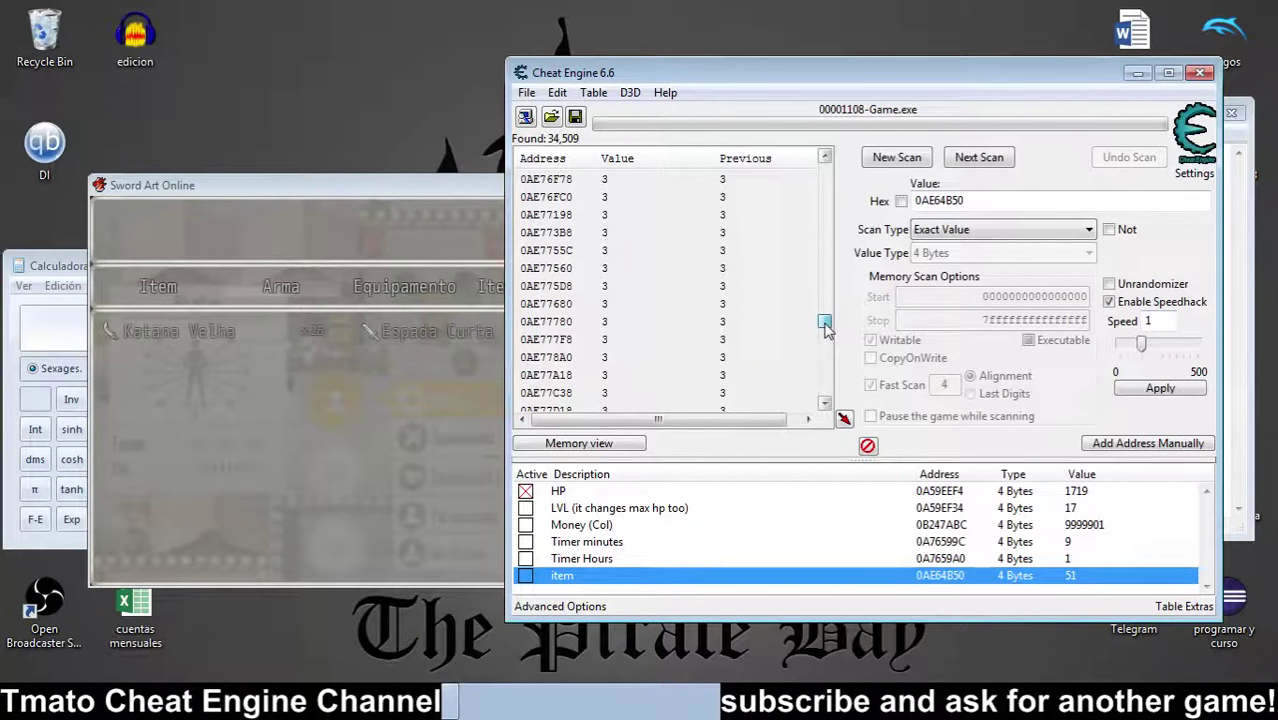
{"action": "left_click", "coordinate": [826, 183]}
{"action": "left_click_drag", "start_coordinate": [826, 183], "coordinate": [826, 183]}
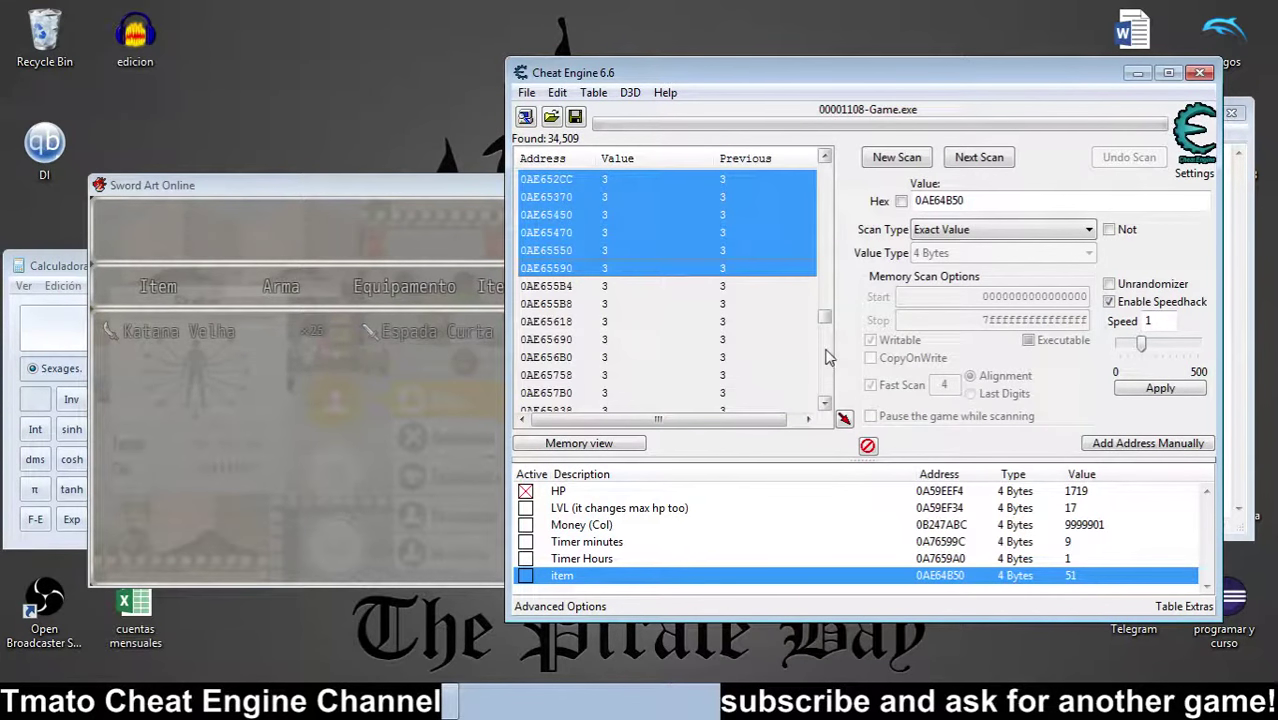
{"action": "right_click", "coordinate": [668, 288]}
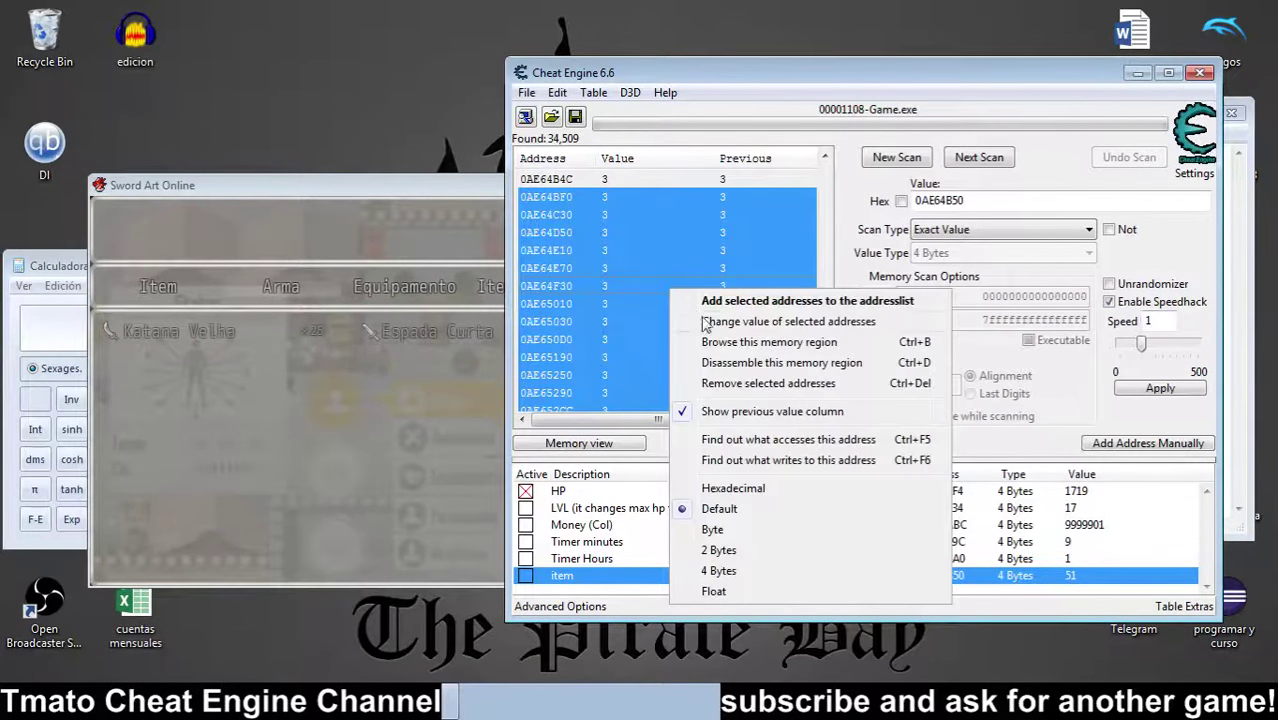
{"action": "left_click", "coordinate": [705, 320]}
{"action": "type", "text": "7"}
{"action": "key", "text": "Return"}
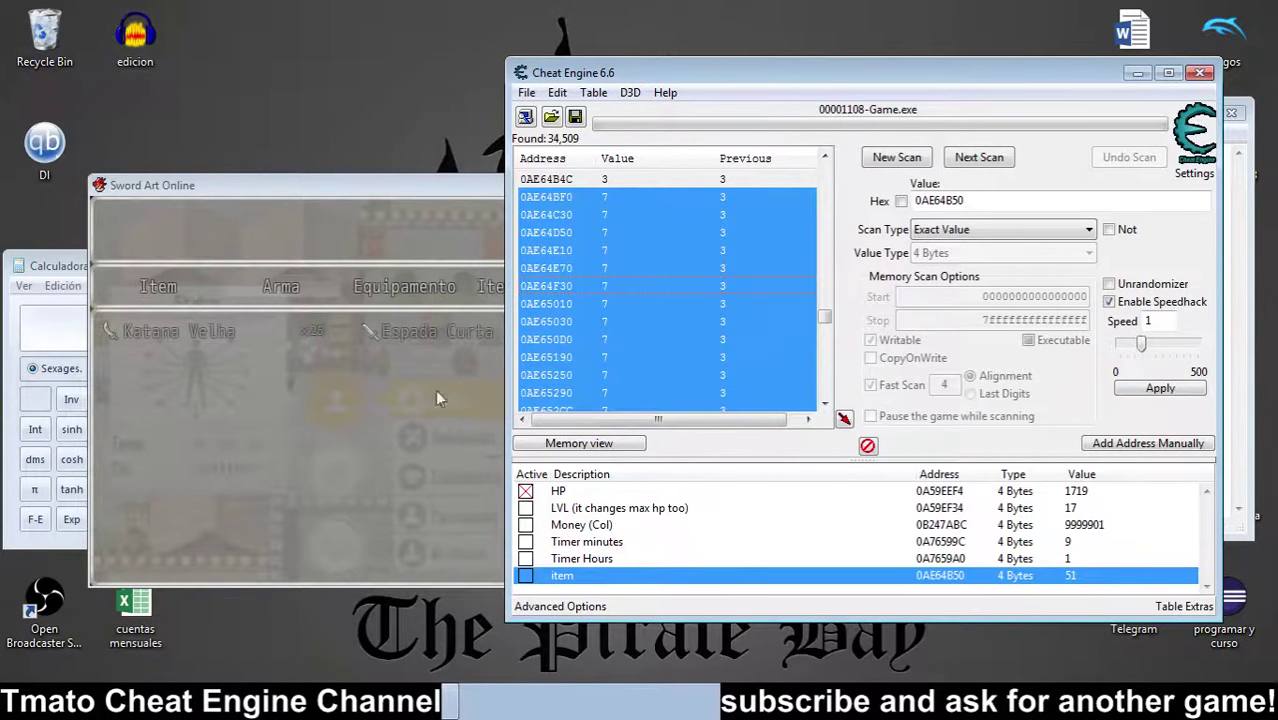
{"action": "left_click", "coordinate": [385, 417]}
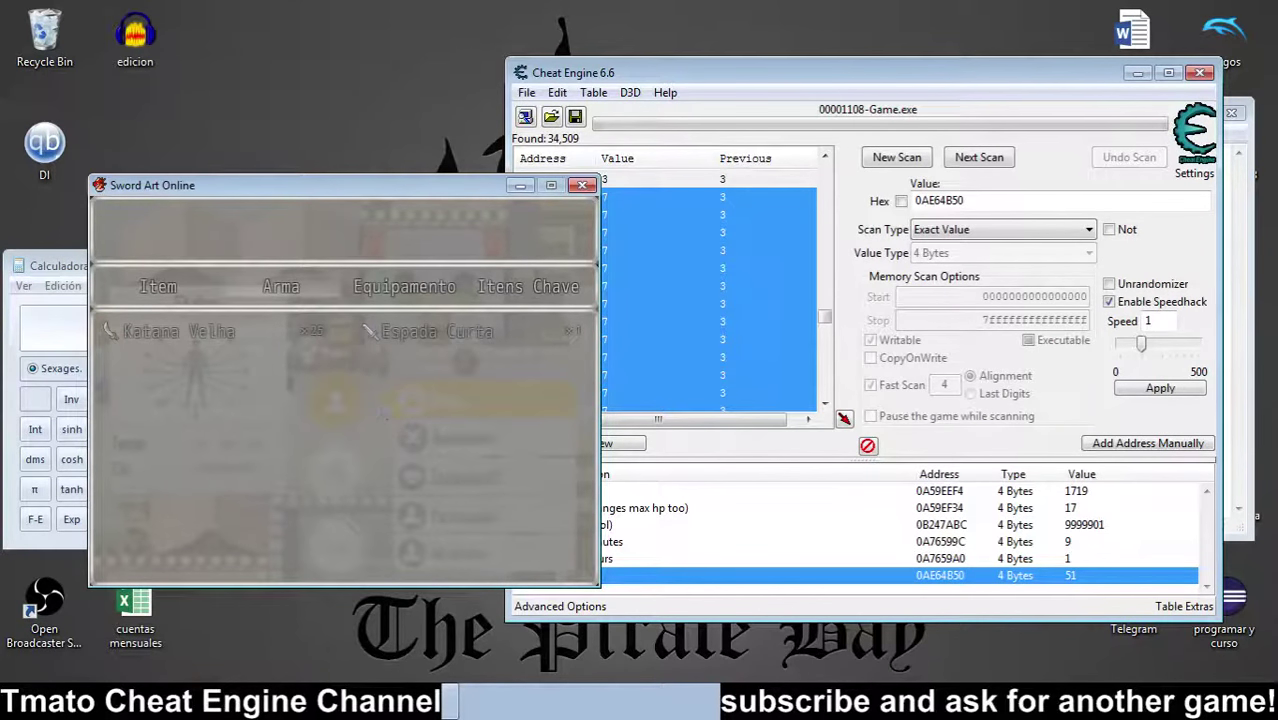
Step: Set the selected addresses from 0AE64BF0 through 0AE65590 back to 3 in Cheat Engine
{"action": "right_click", "coordinate": [628, 317]}
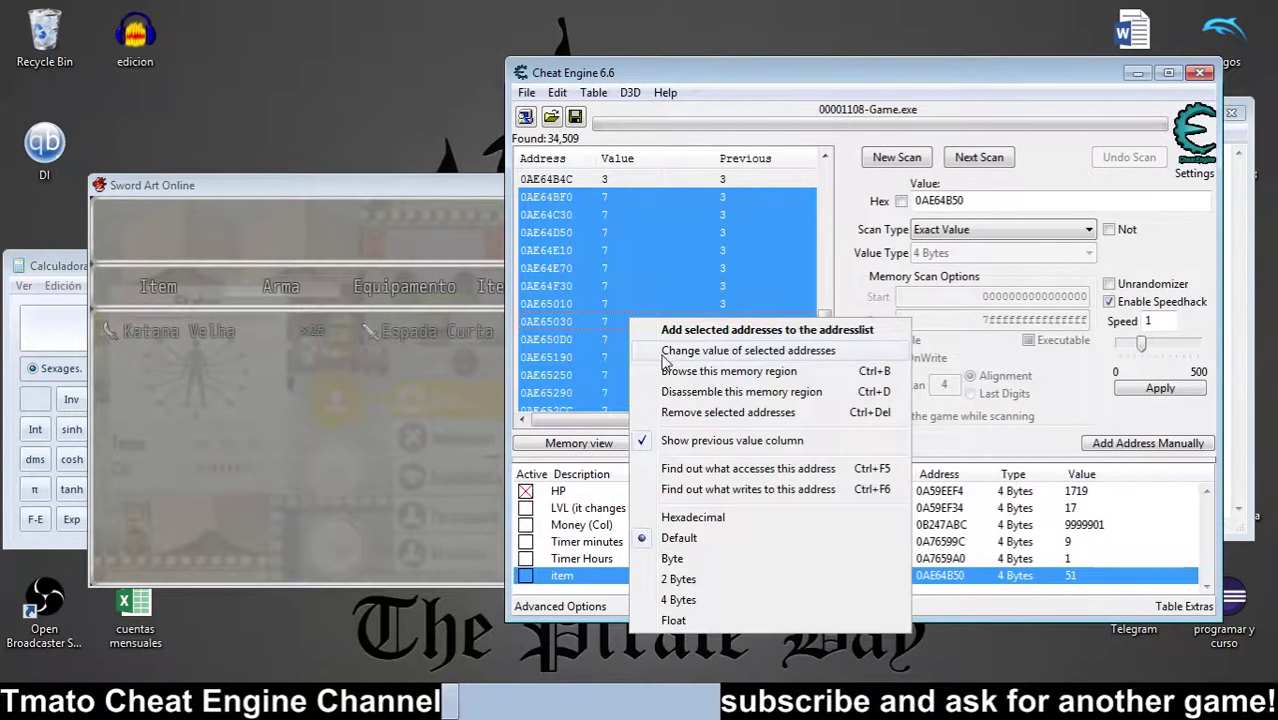
{"action": "left_click", "coordinate": [655, 347]}
{"action": "type", "text": "3"}
{"action": "key", "text": "Return"}
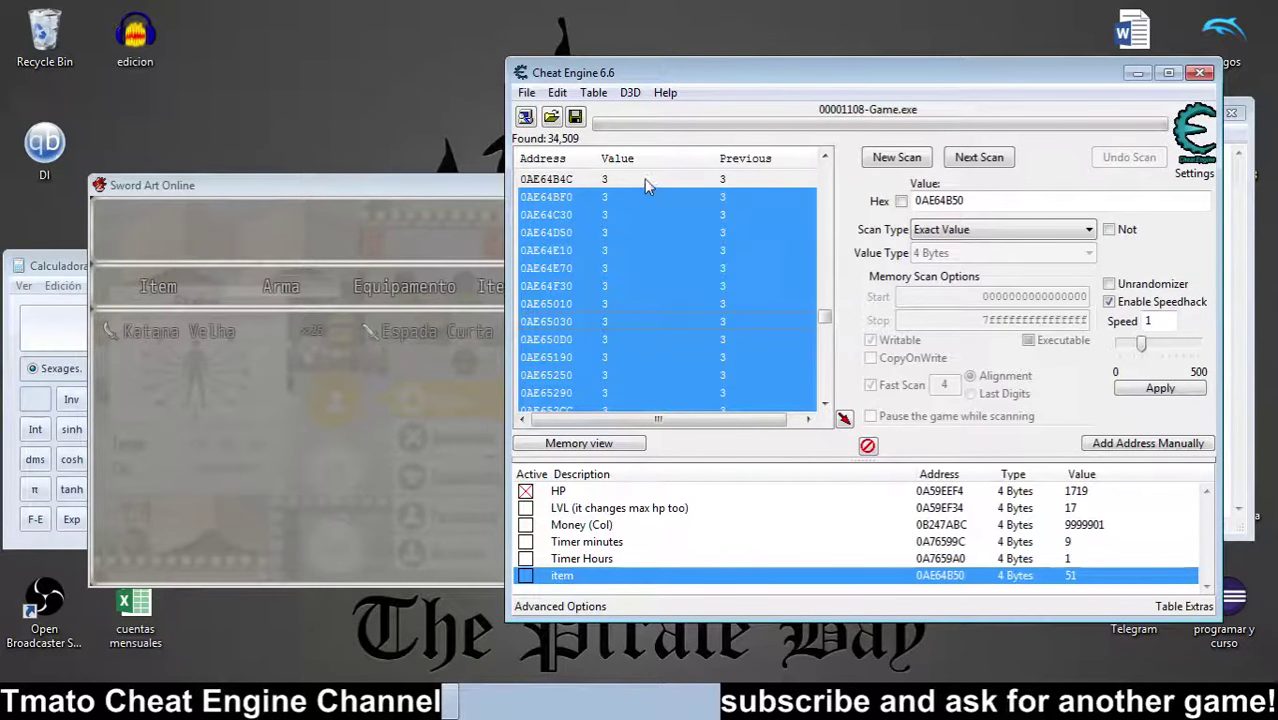
Step: Change the found addresses from 0AE64830 through 0AE64B4C to 7 together, and refresh the Arma list in the game
{"action": "scroll", "coordinate": [825, 234], "scroll_direction": "up", "scroll_amount": 4}
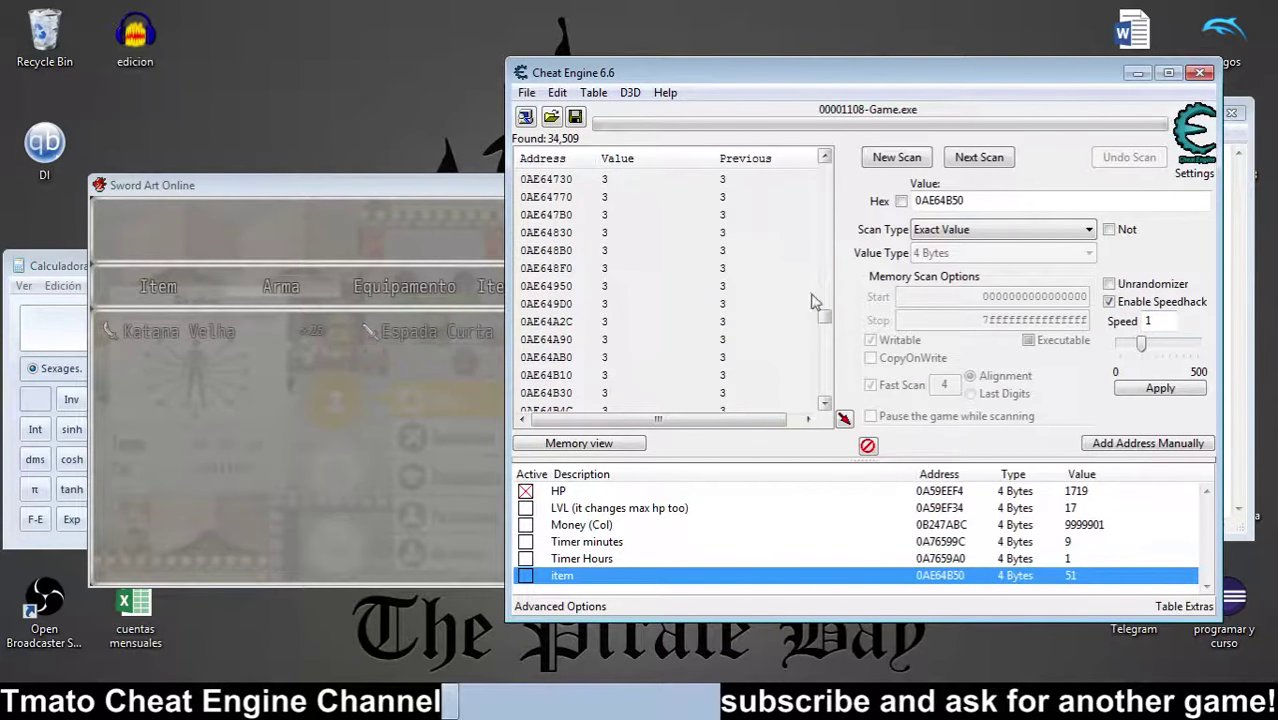
{"action": "left_click", "coordinate": [826, 403]}
{"action": "left_click", "coordinate": [826, 403]}
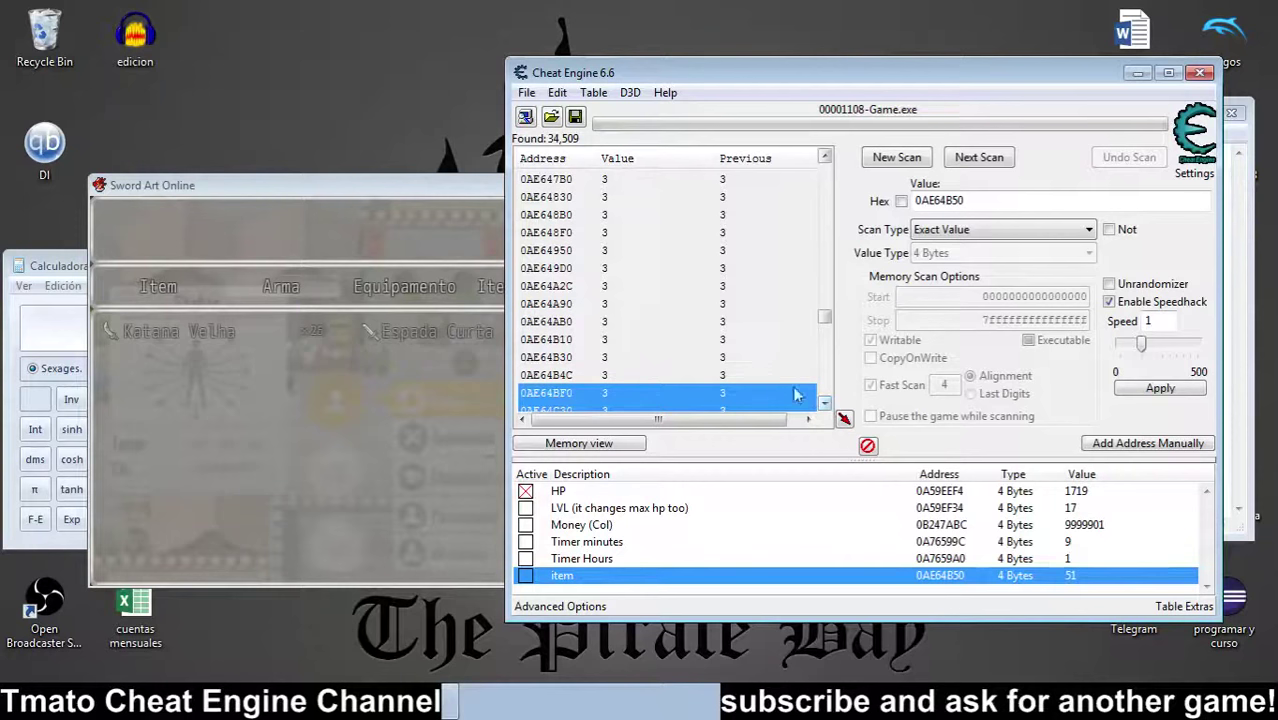
{"action": "left_click", "coordinate": [645, 376]}
{"action": "left_click", "coordinate": [625, 190], "text": "shift"}
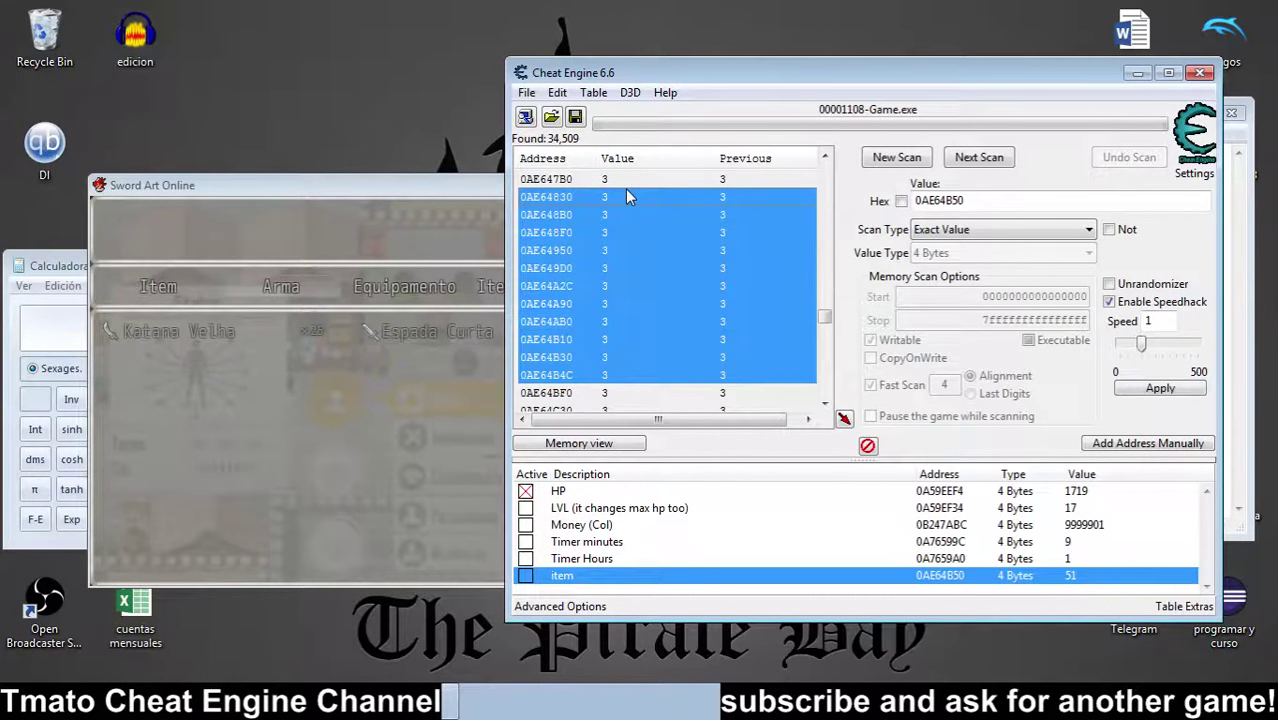
{"action": "right_click", "coordinate": [625, 190]}
{"action": "left_click", "coordinate": [662, 226]}
{"action": "key", "text": "Return"}
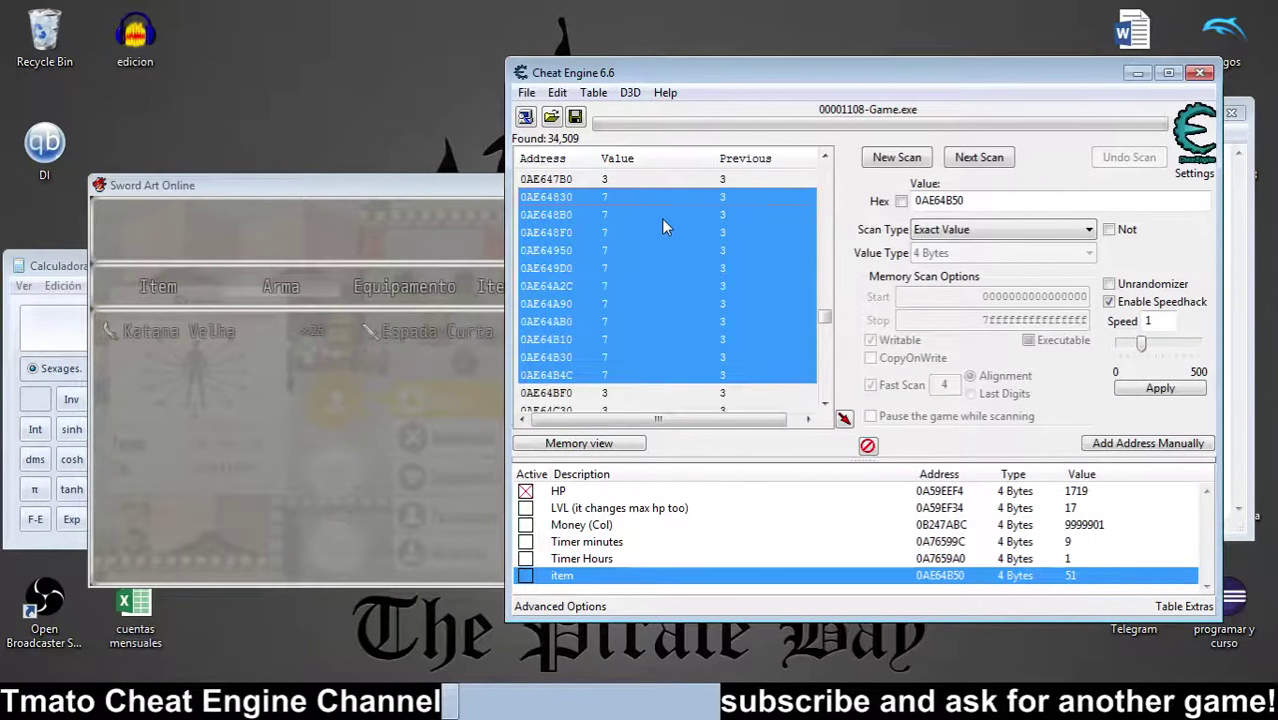
{"action": "left_click", "coordinate": [373, 392]}
{"action": "key", "text": "Left"}
{"action": "key", "text": "Right"}
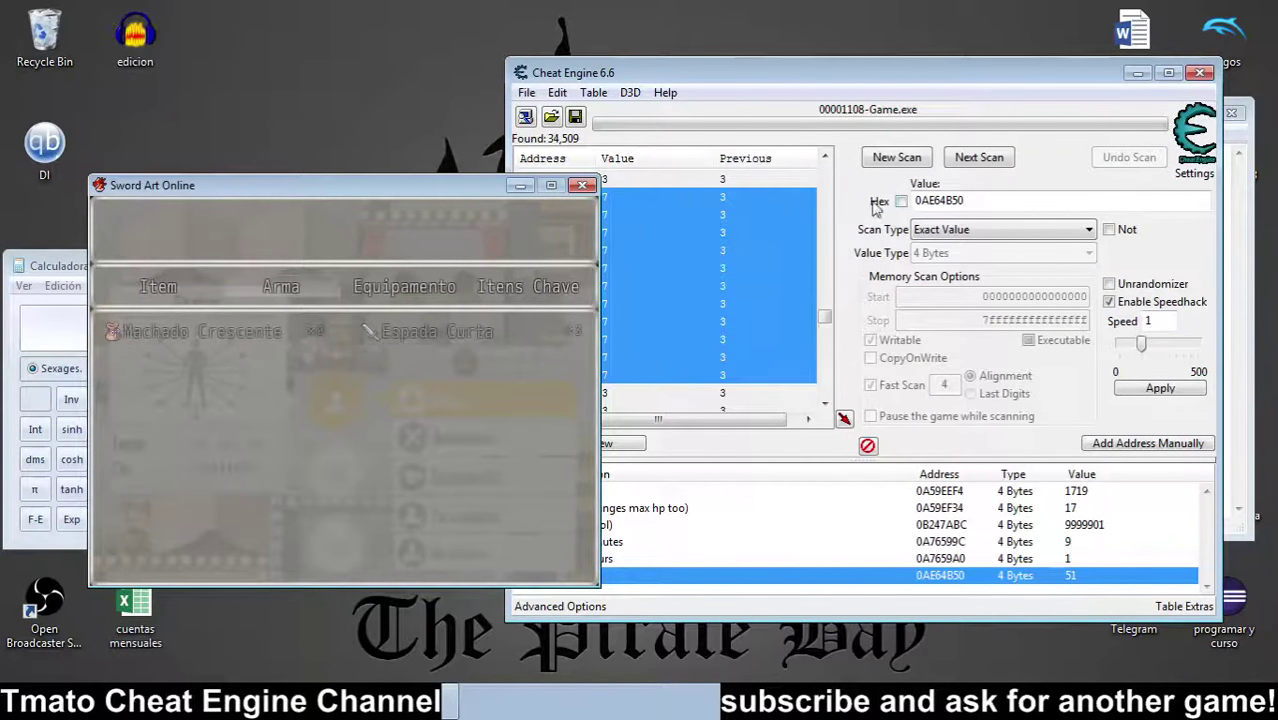
Step: Write the note "it changed, was previos" in the scan value field in Cheat Engine and clear it again
{"action": "double_click", "coordinate": [930, 201]}
{"action": "key", "text": "BackSpace"}
{"action": "type", "text": "it"}
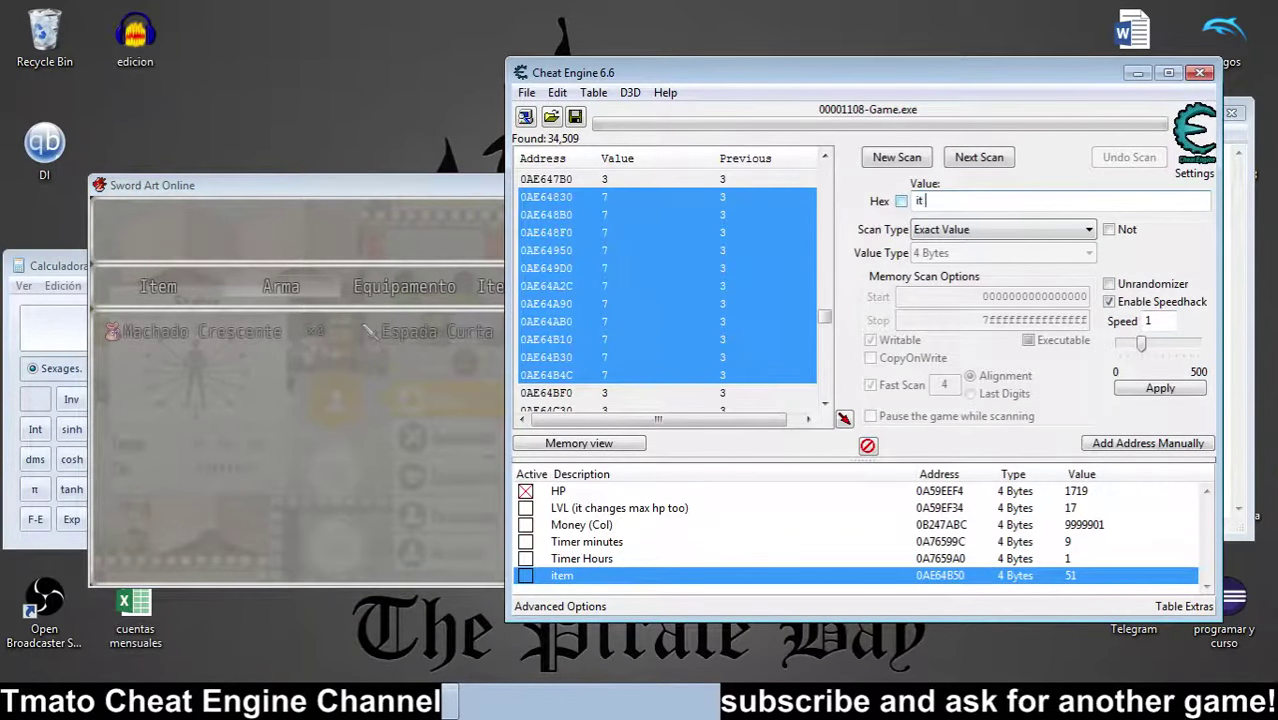
{"action": "type", "text": " changed, was previo"}
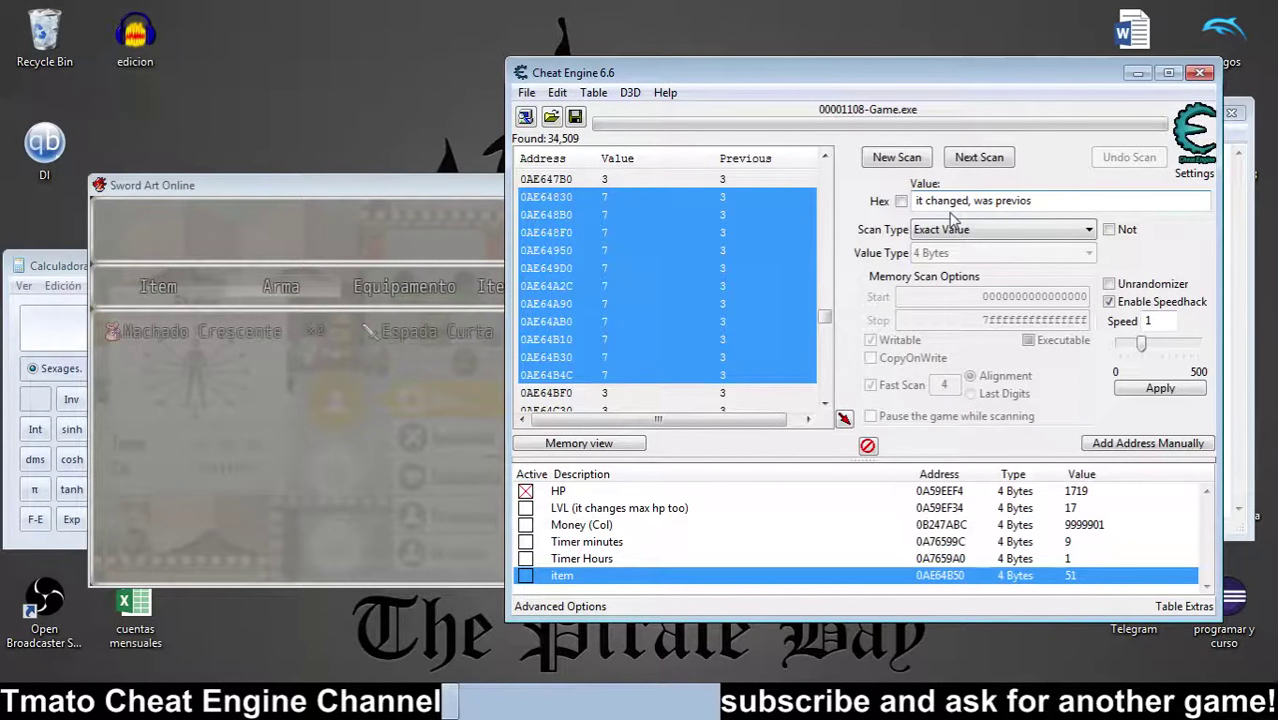
{"action": "type", "text": "s"}
{"action": "left_click_drag", "start_coordinate": [1062, 200], "coordinate": [916, 202]}
{"action": "key", "text": "BackSpace"}
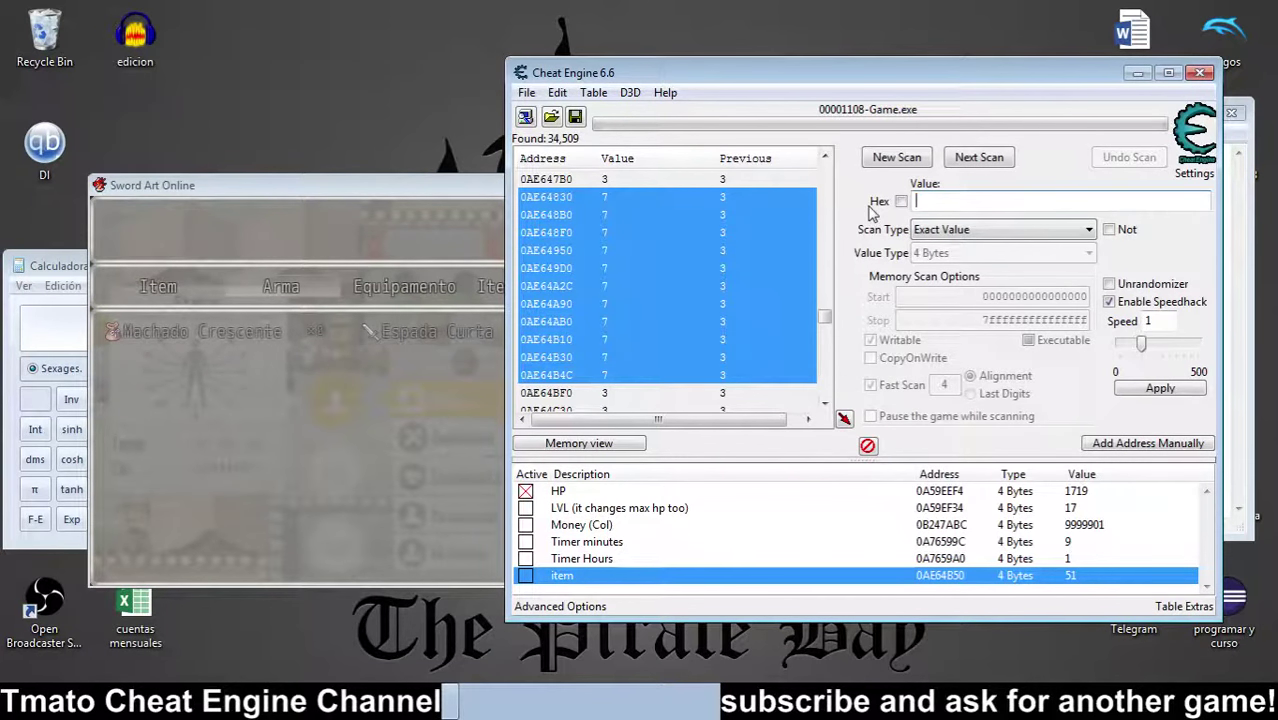
Step: Set the addresses from 0AE64830 through 0AE64B30 back to 3, and check the weapon list in the game
{"action": "left_click", "coordinate": [617, 357]}
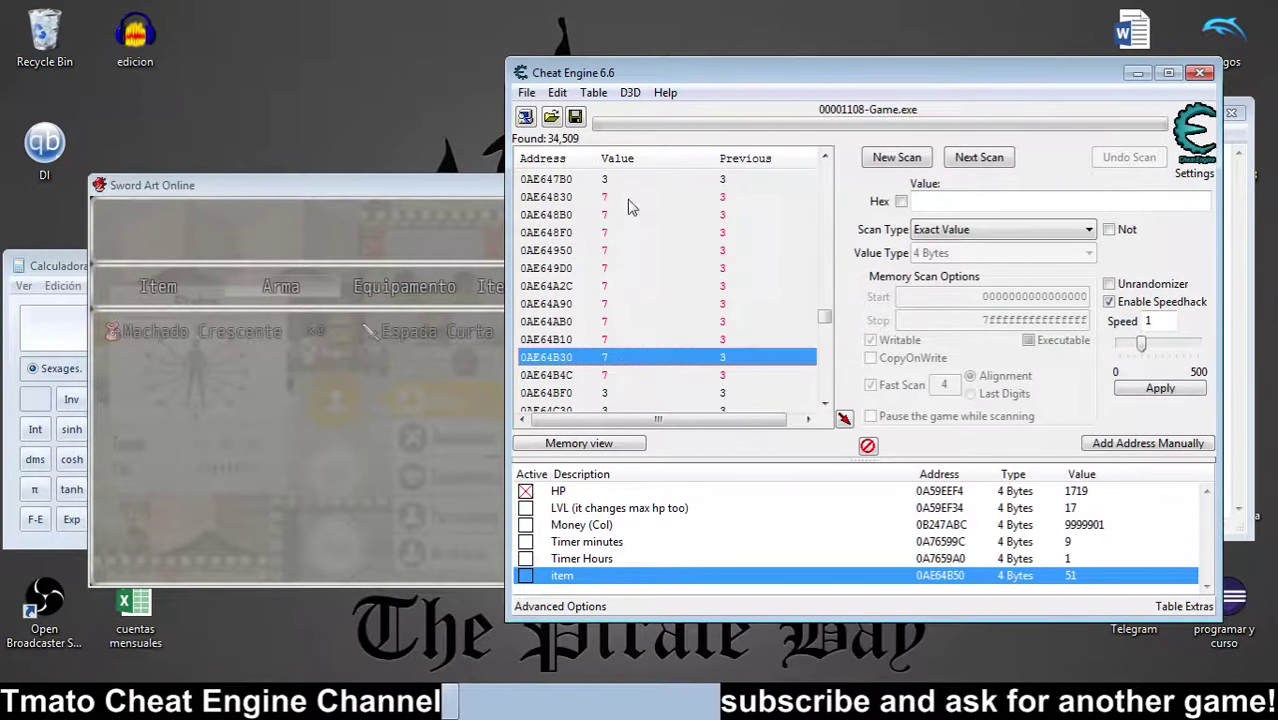
{"action": "left_click", "coordinate": [621, 199], "text": "shift"}
{"action": "right_click", "coordinate": [621, 199]}
{"action": "left_click", "coordinate": [653, 231]}
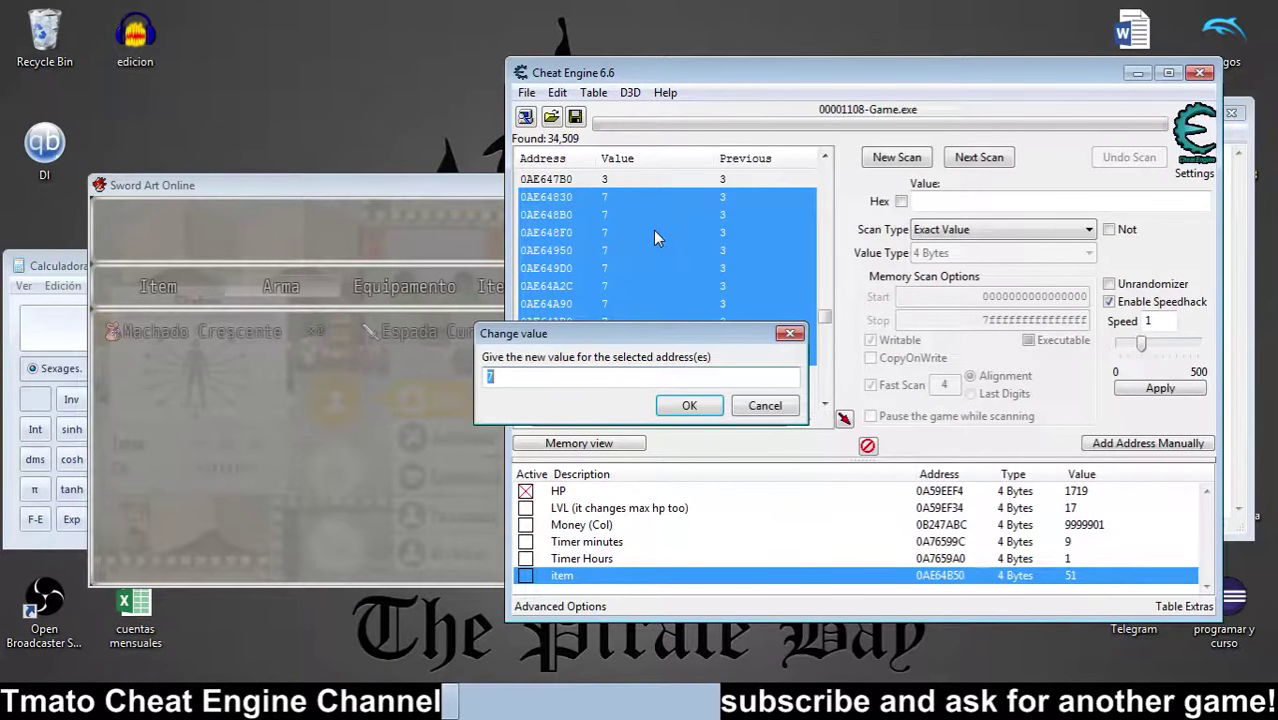
{"action": "type", "text": "3"}
{"action": "key", "text": "Return"}
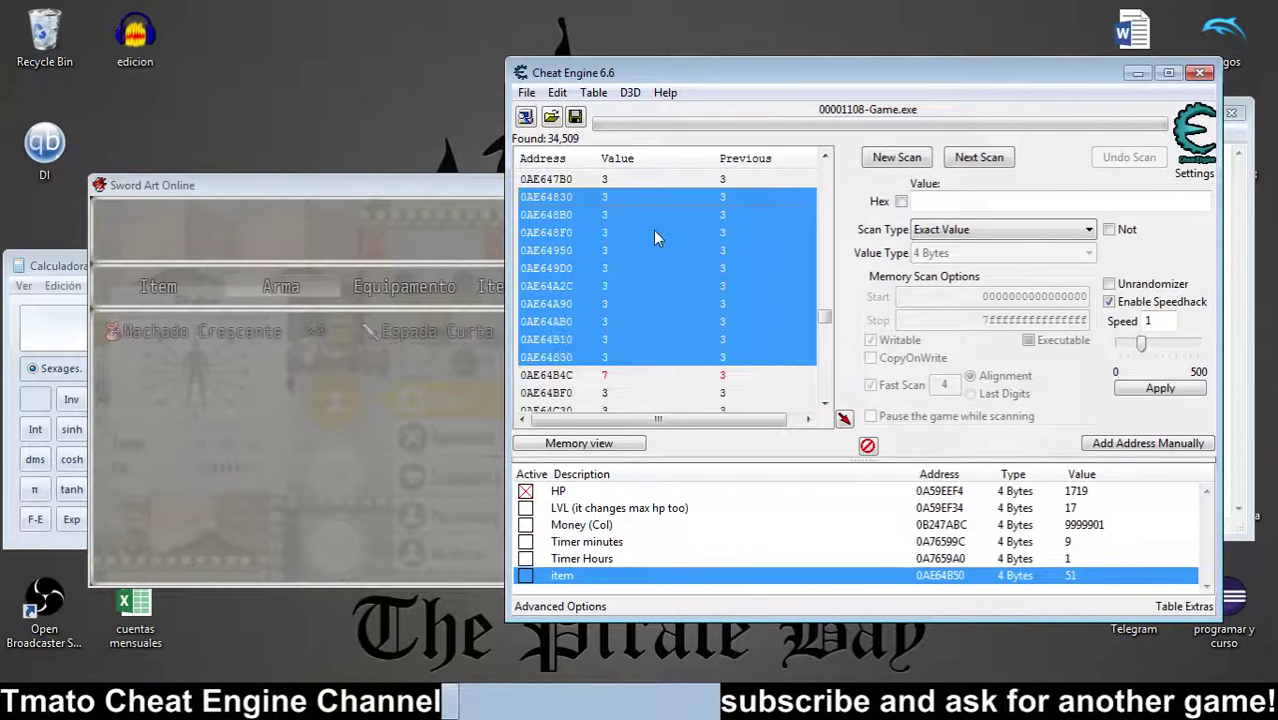
{"action": "left_click", "coordinate": [490, 338]}
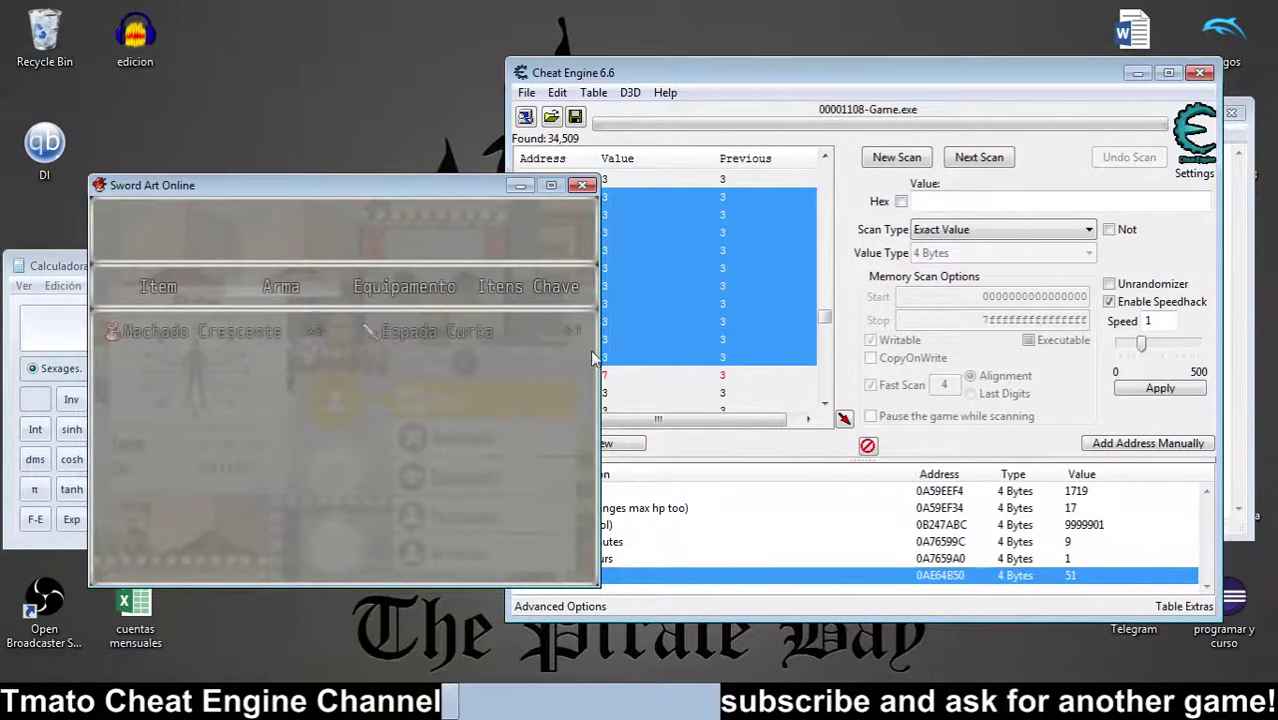
Step: Set the value of address 0AE64B4C back to 3 in Cheat Engine
{"action": "right_click", "coordinate": [617, 375]}
{"action": "left_click", "coordinate": [693, 93]}
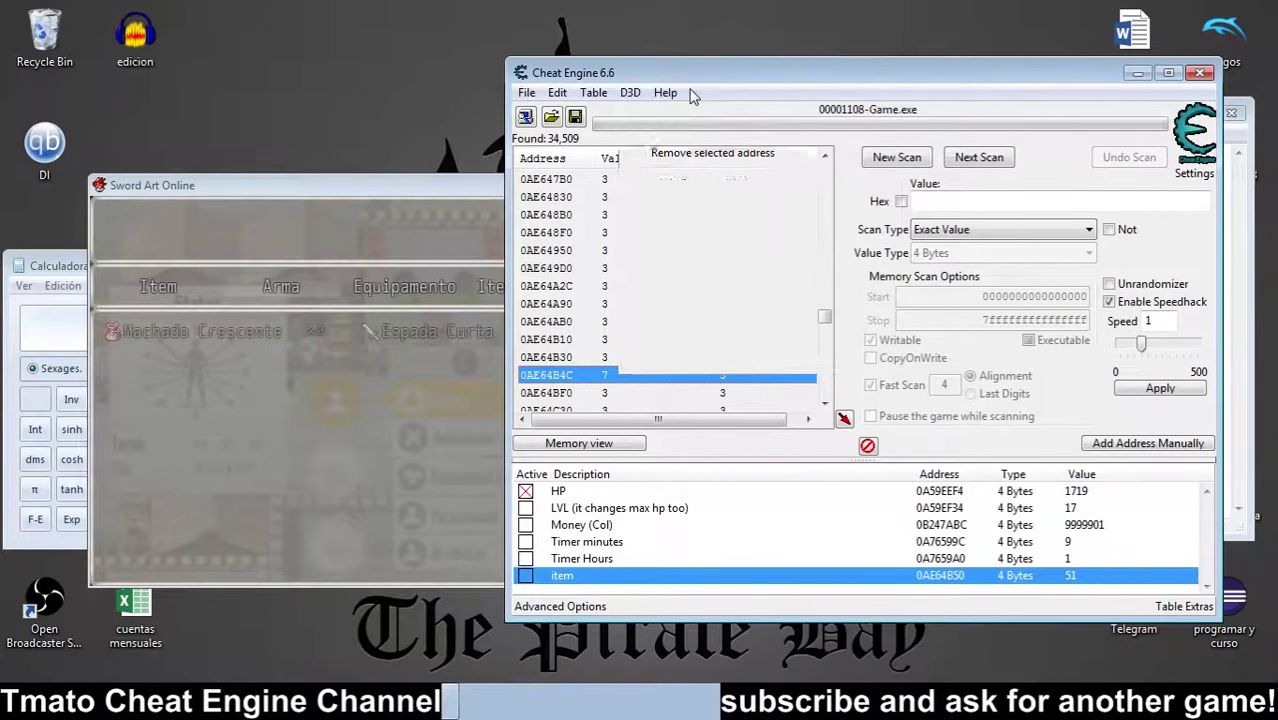
{"action": "key", "text": "Return"}
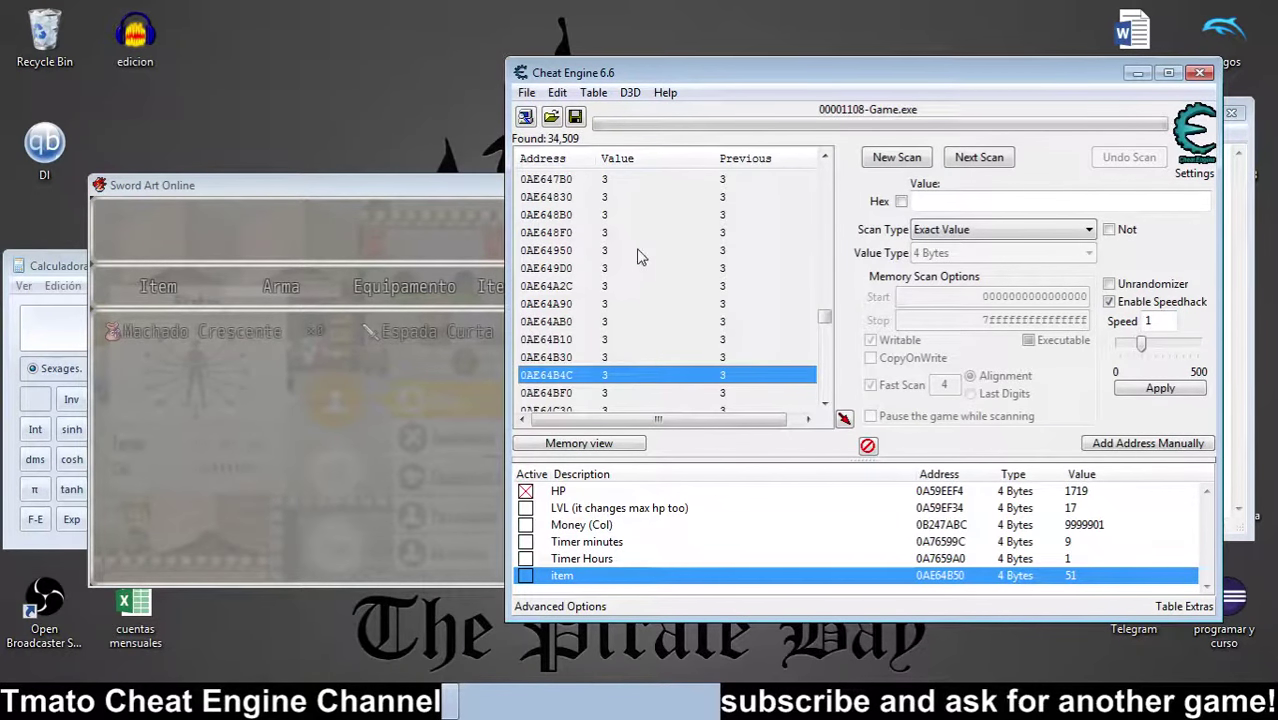
Step: Change the found addresses from 0AE64A2C through 0AE64B30 to 7, and check the game's weapon list
{"action": "left_click", "coordinate": [616, 357]}
{"action": "left_click", "coordinate": [616, 292], "text": "shift"}
{"action": "right_click", "coordinate": [618, 295]}
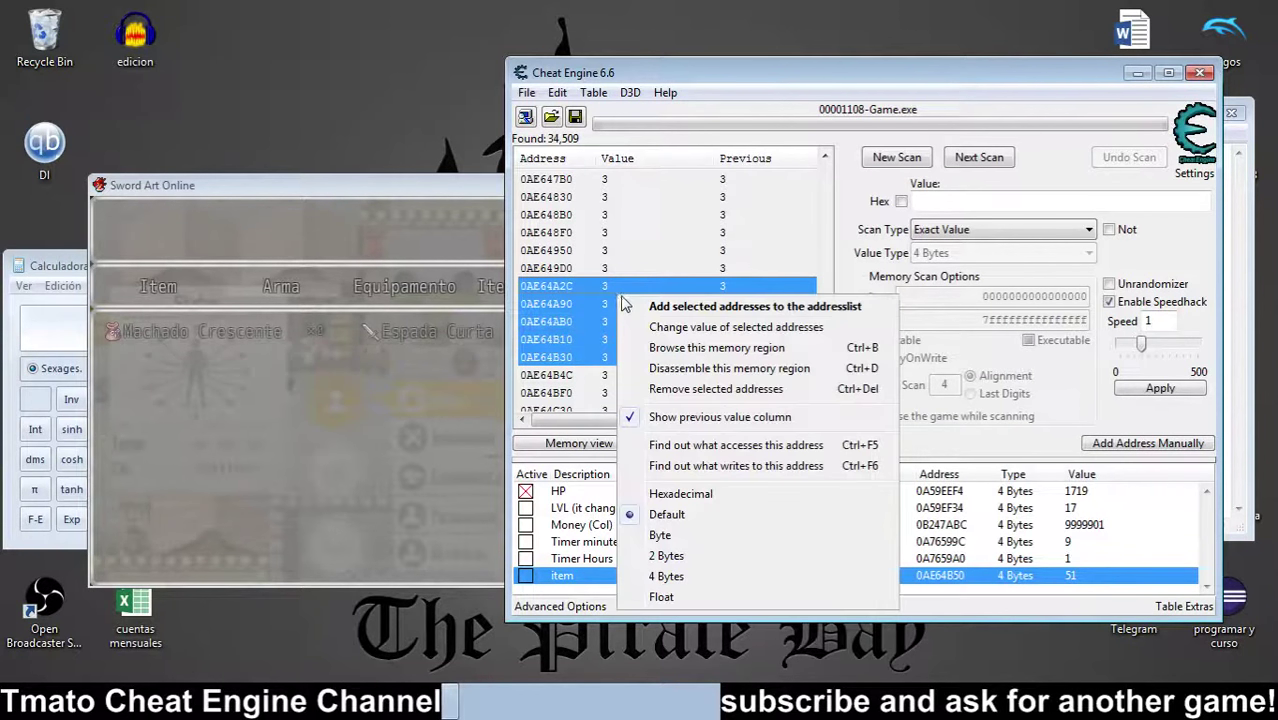
{"action": "left_click", "coordinate": [654, 326]}
{"action": "type", "text": "7"}
{"action": "key", "text": "Return"}
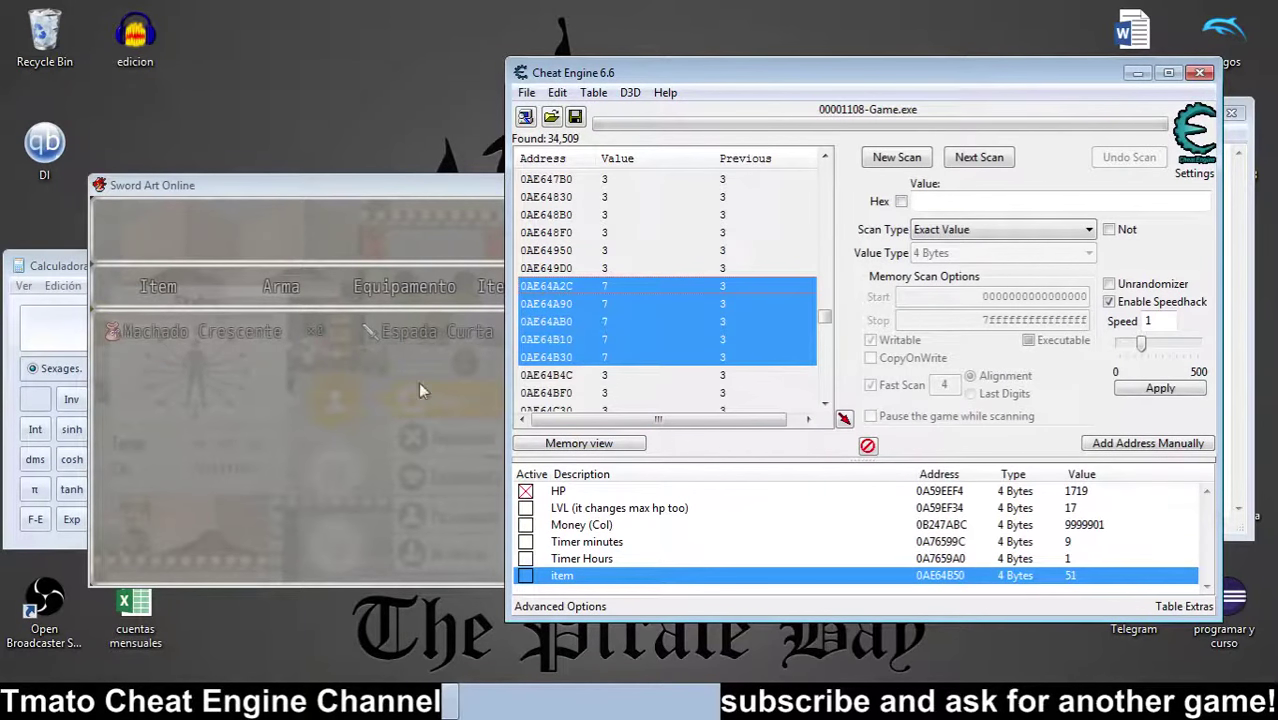
{"action": "left_click", "coordinate": [418, 391]}
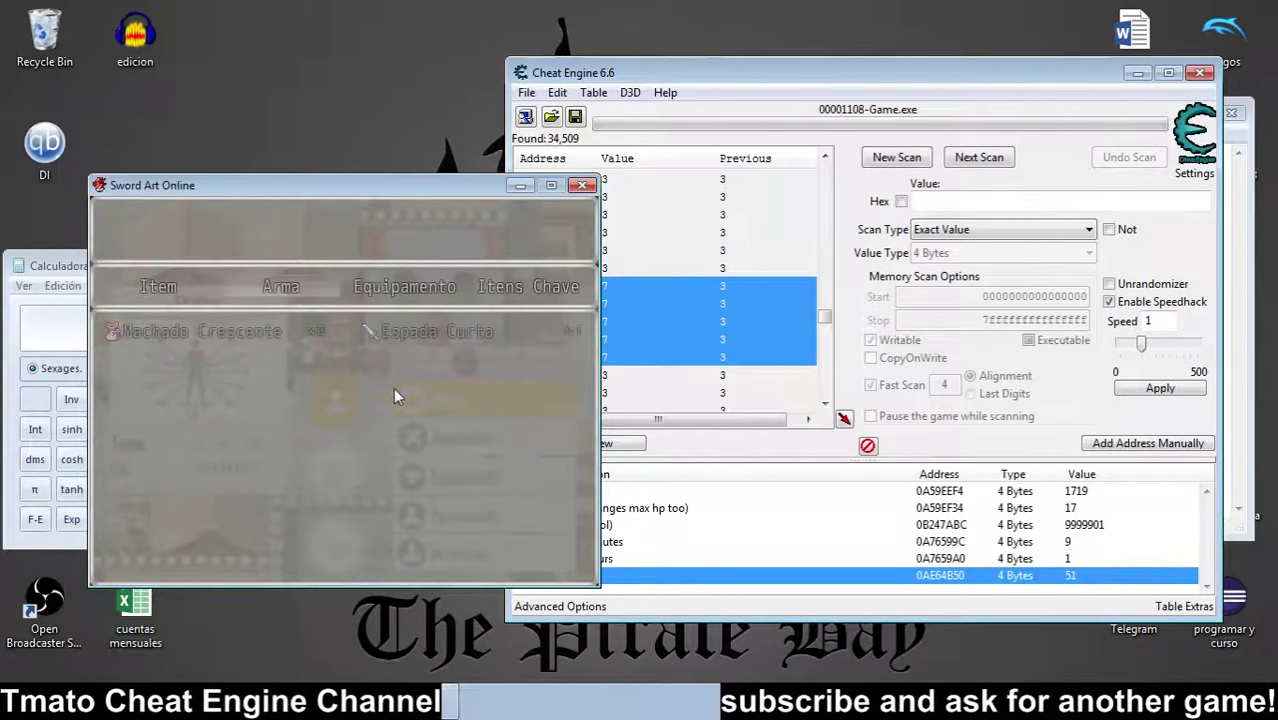
Step: Set the found addresses from 0AE64A2C through 0AE64AB0 back to 3, and check the weapon list in the game
{"action": "left_click", "coordinate": [612, 289]}
{"action": "left_click", "coordinate": [612, 322], "text": "shift"}
{"action": "right_click", "coordinate": [612, 322]}
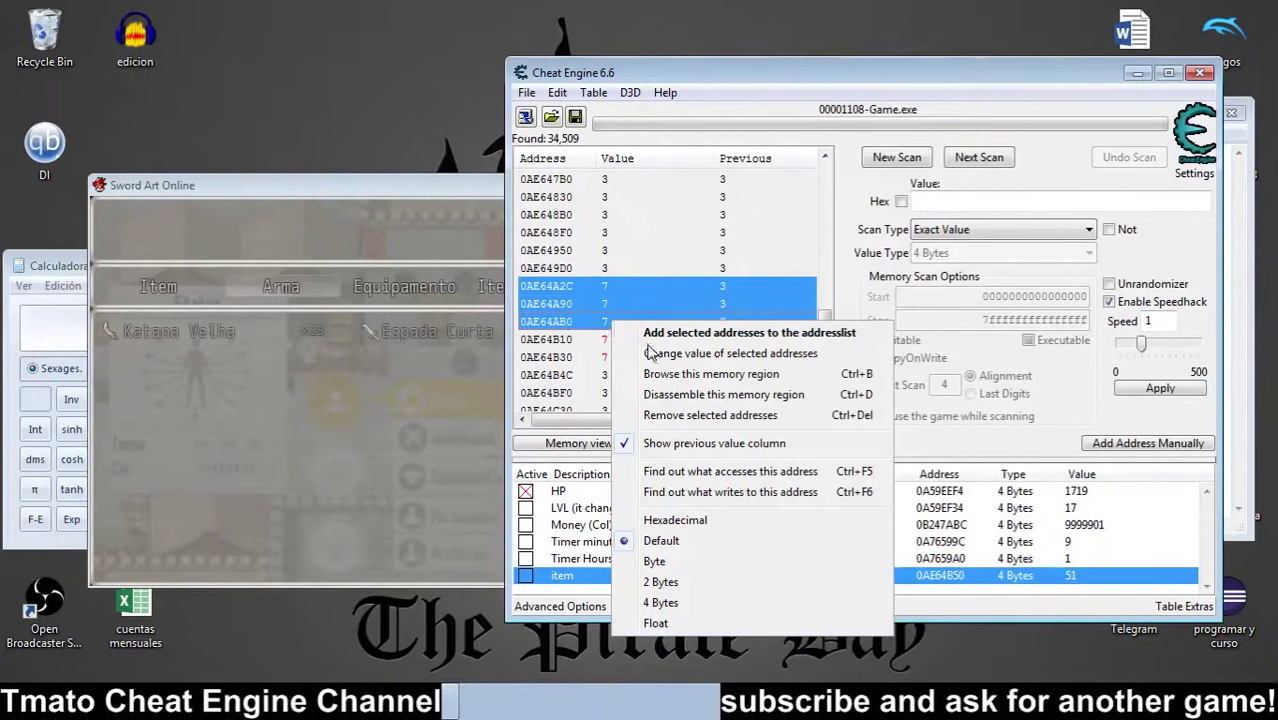
{"action": "left_click", "coordinate": [652, 352]}
{"action": "type", "text": "3"}
{"action": "key", "text": "Return"}
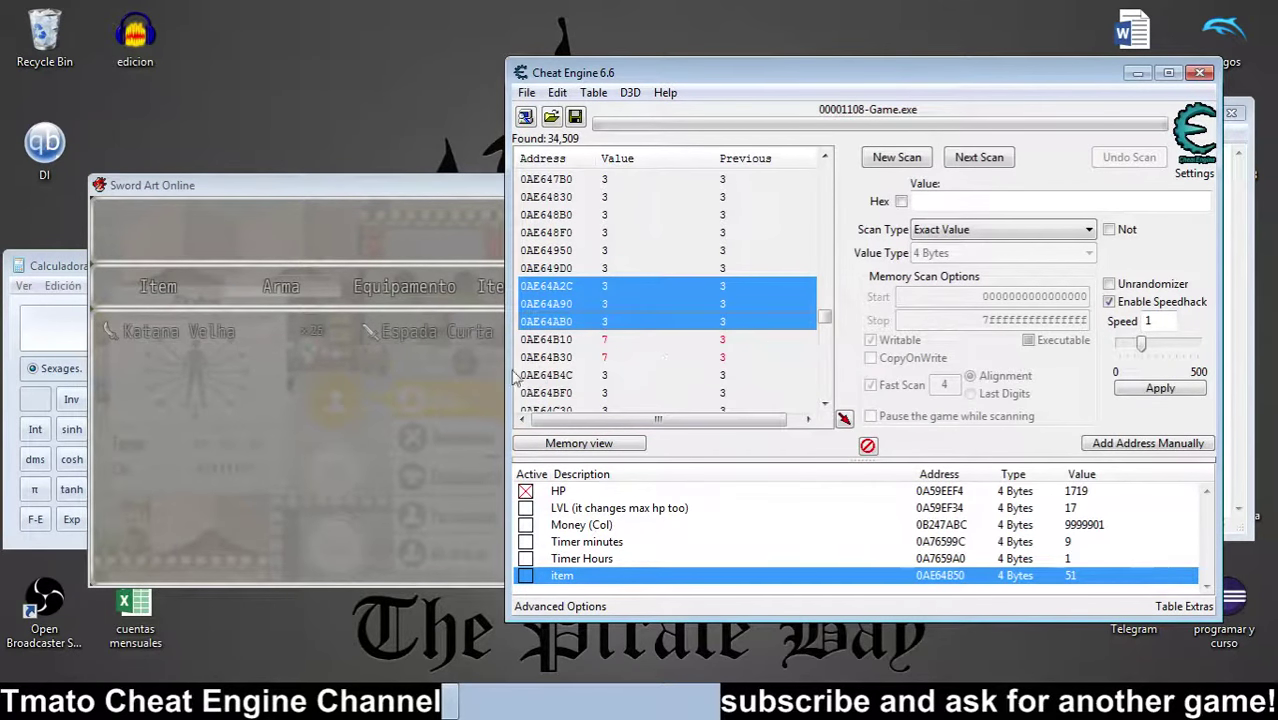
{"action": "left_click", "coordinate": [416, 380]}
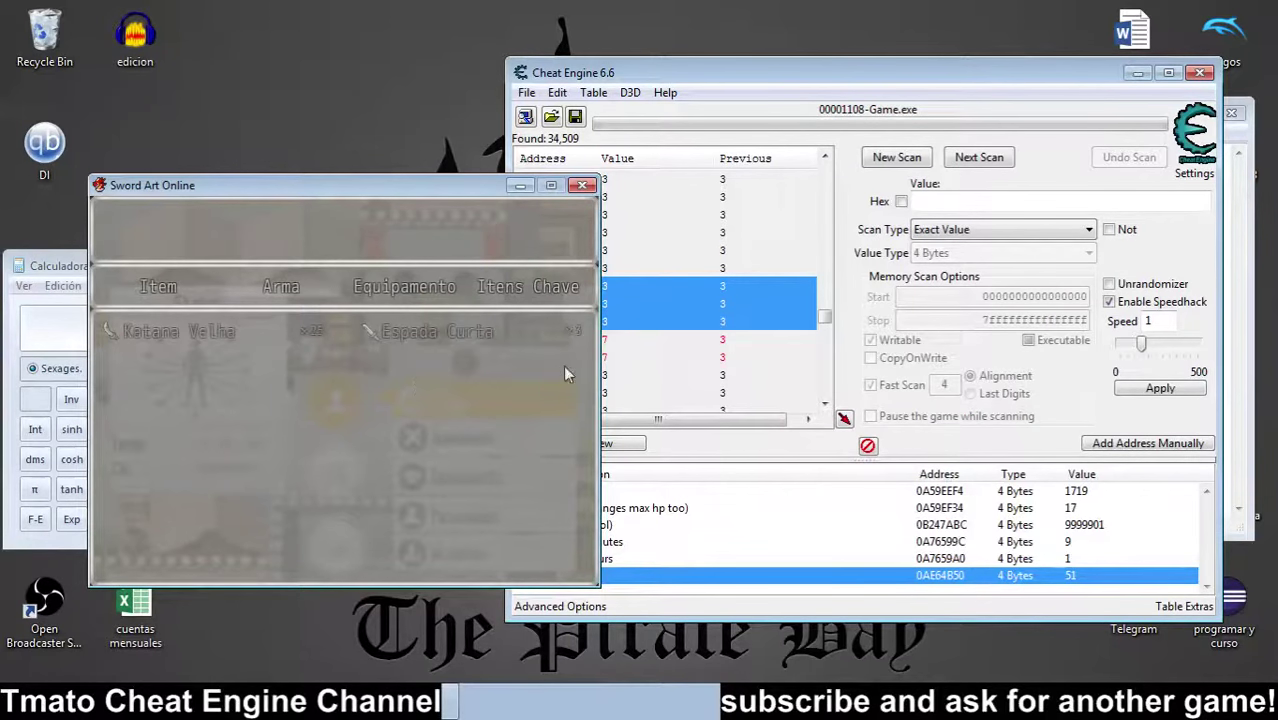
Step: Change the value of found address 0AE64B10 back to 3 in Cheat Engine, and check the game's weapon list
{"action": "left_click", "coordinate": [633, 340]}
{"action": "right_click", "coordinate": [633, 341]}
{"action": "left_click", "coordinate": [660, 371]}
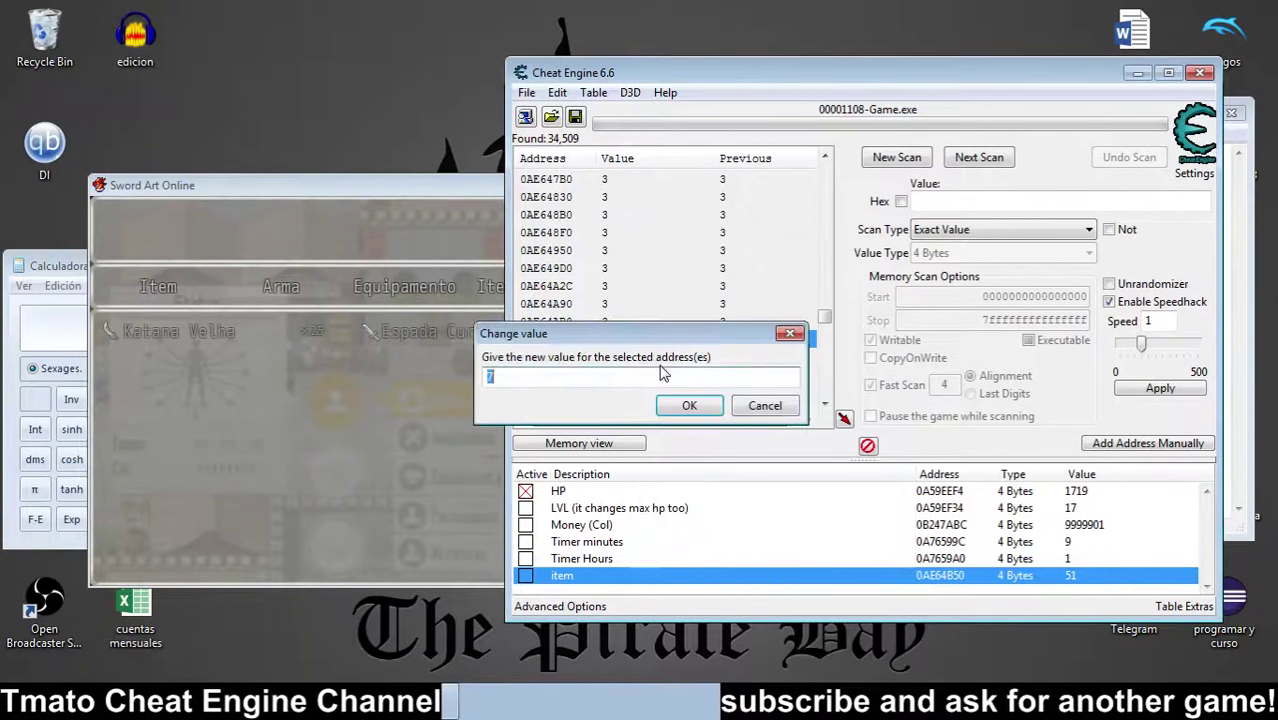
{"action": "type", "text": "3"}
{"action": "key", "text": "Return"}
{"action": "left_click", "coordinate": [396, 370]}
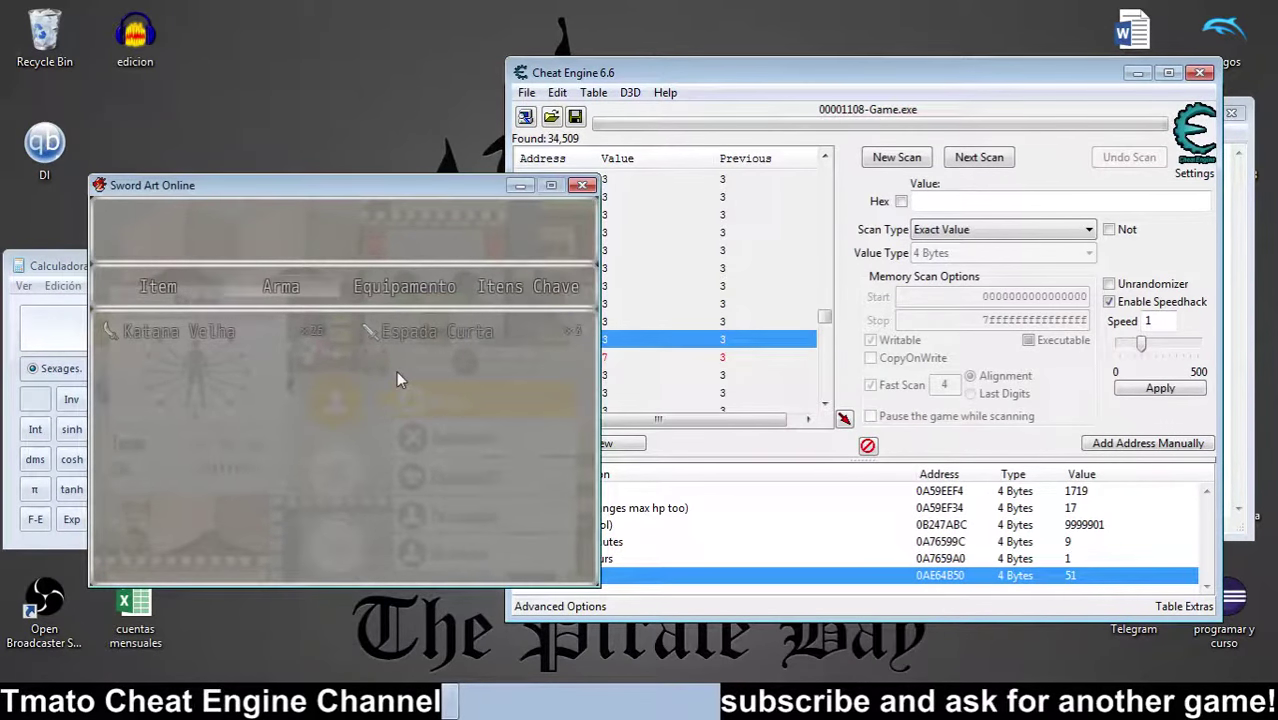
Step: Add address 0AE64B10 to the saved address list and describe it as "legendary item"
{"action": "left_click", "coordinate": [633, 357]}
{"action": "right_click", "coordinate": [634, 358]}
{"action": "left_click", "coordinate": [610, 339]}
{"action": "left_click_drag", "start_coordinate": [610, 339], "coordinate": [610, 562]}
{"action": "double_click", "coordinate": [590, 586]}
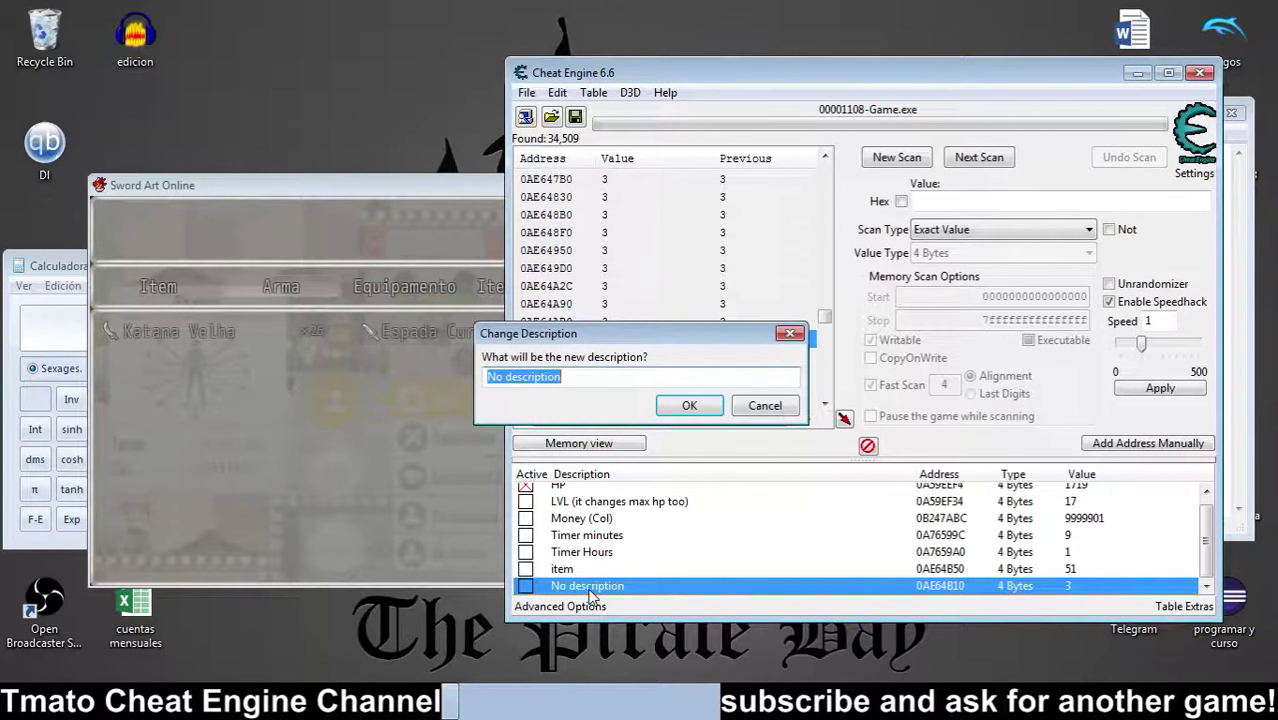
{"action": "type", "text": "legendary item"}
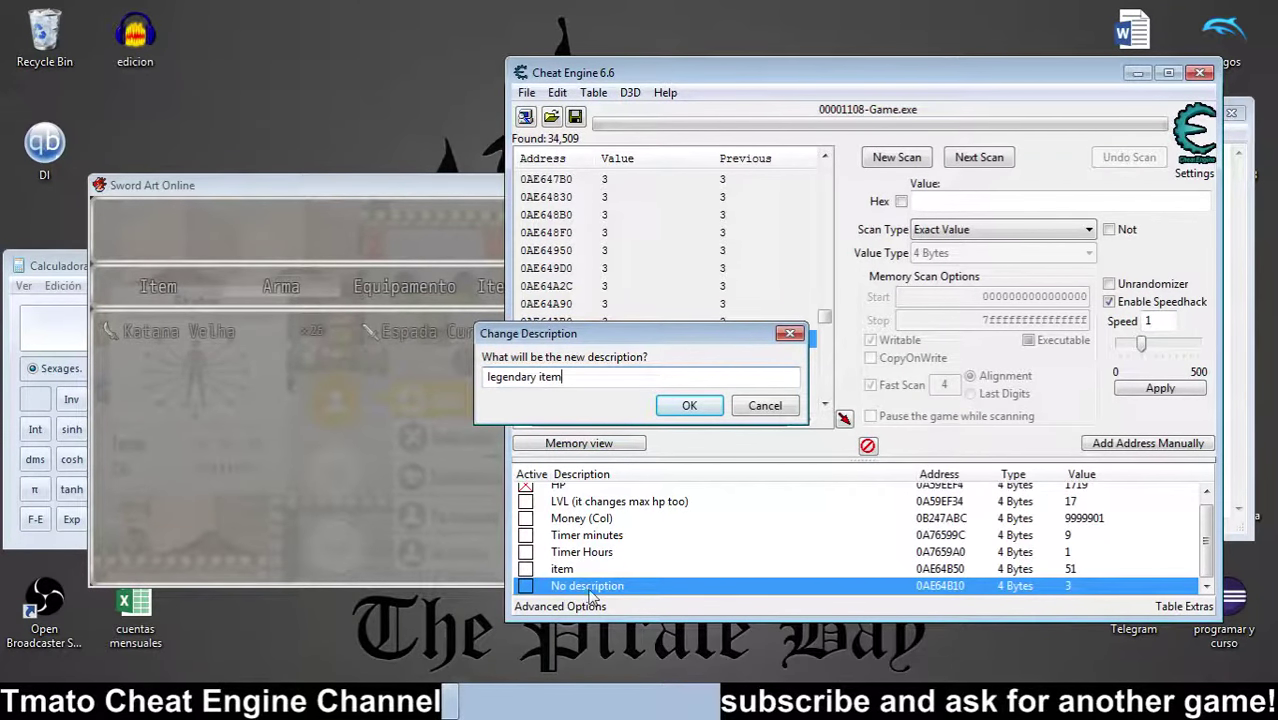
{"action": "key", "text": "Return"}
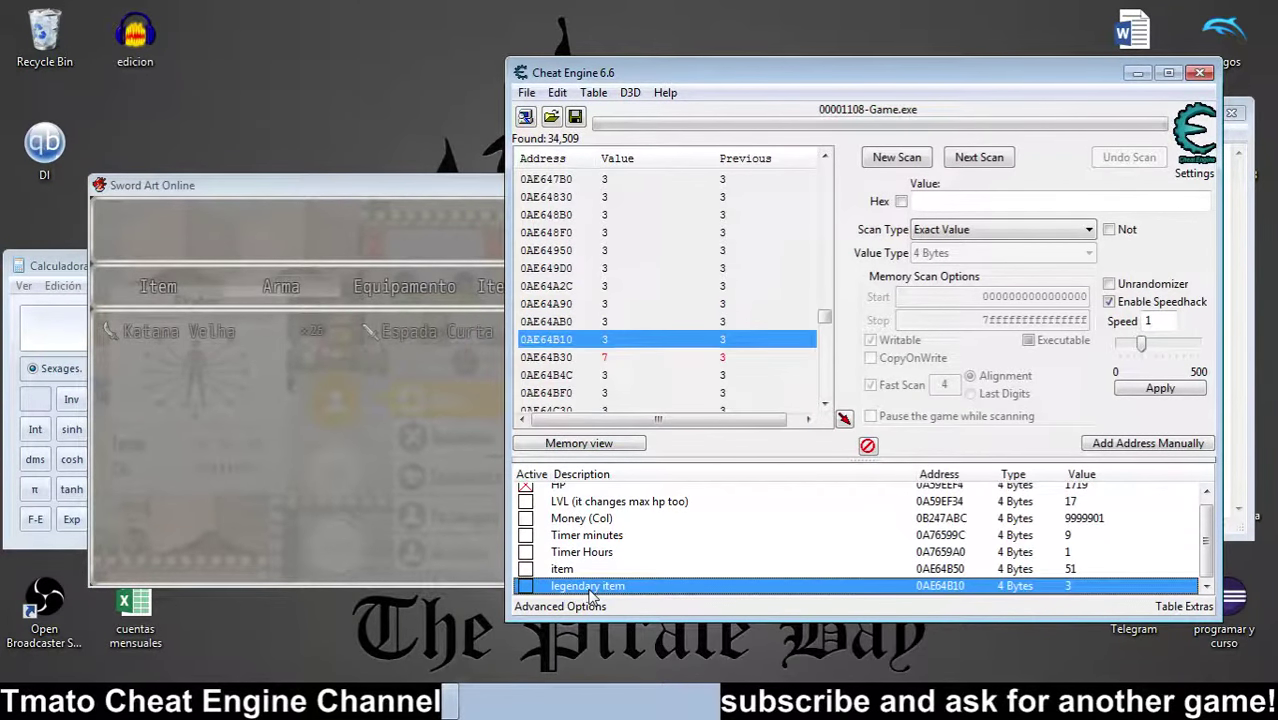
Step: Set found address 0AE64B30 back to 3, and clear the scan results for a new scan
{"action": "left_click", "coordinate": [610, 368]}
{"action": "right_click", "coordinate": [610, 368]}
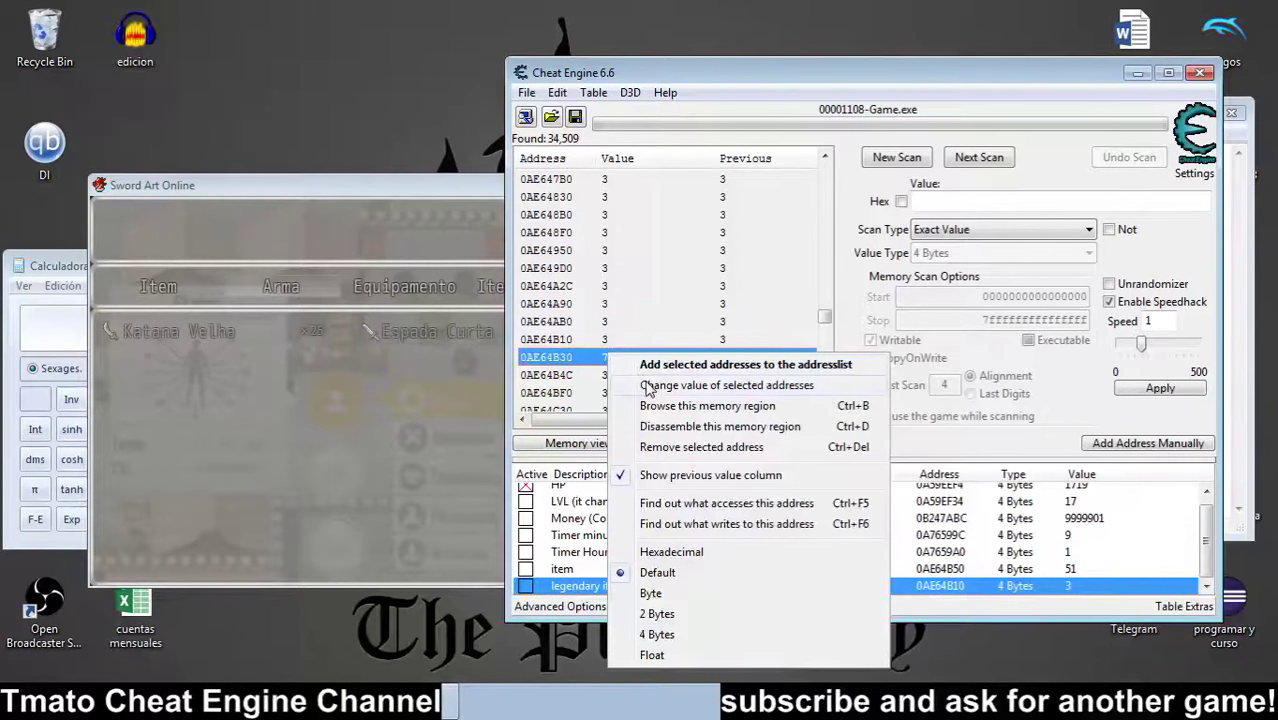
{"action": "left_click", "coordinate": [648, 383]}
{"action": "key", "text": "Return"}
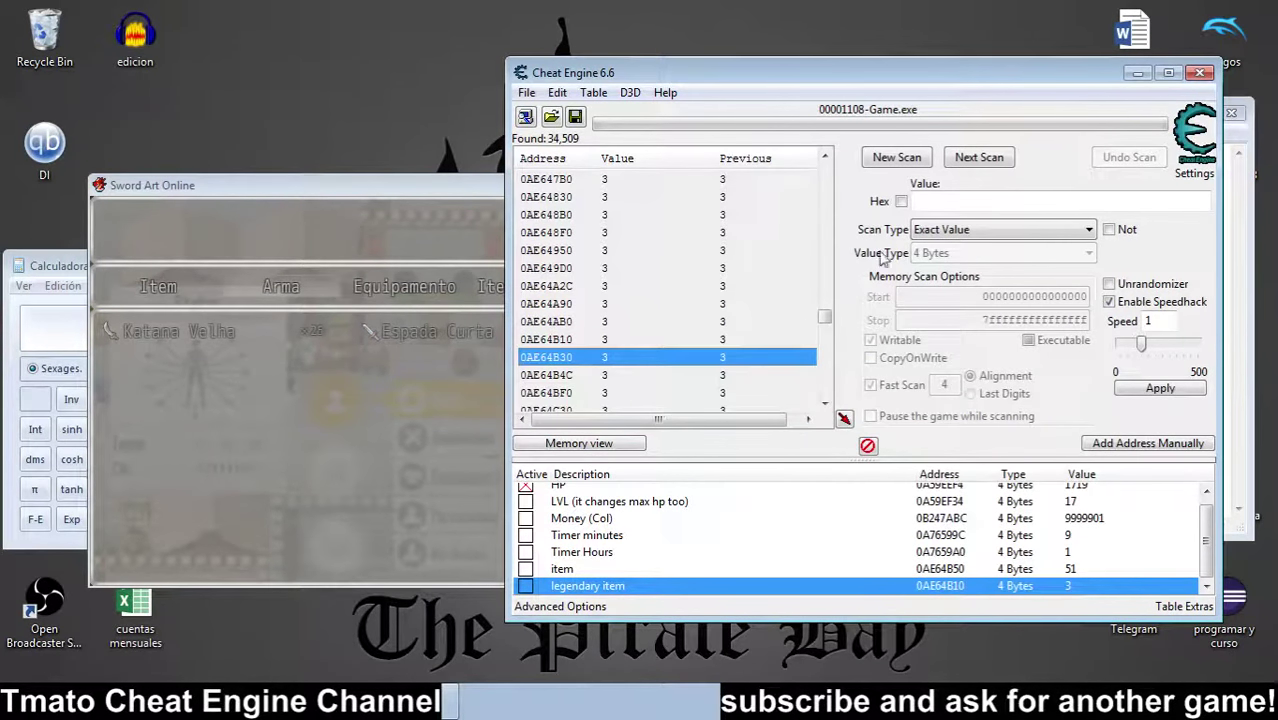
{"action": "left_click", "coordinate": [898, 160]}
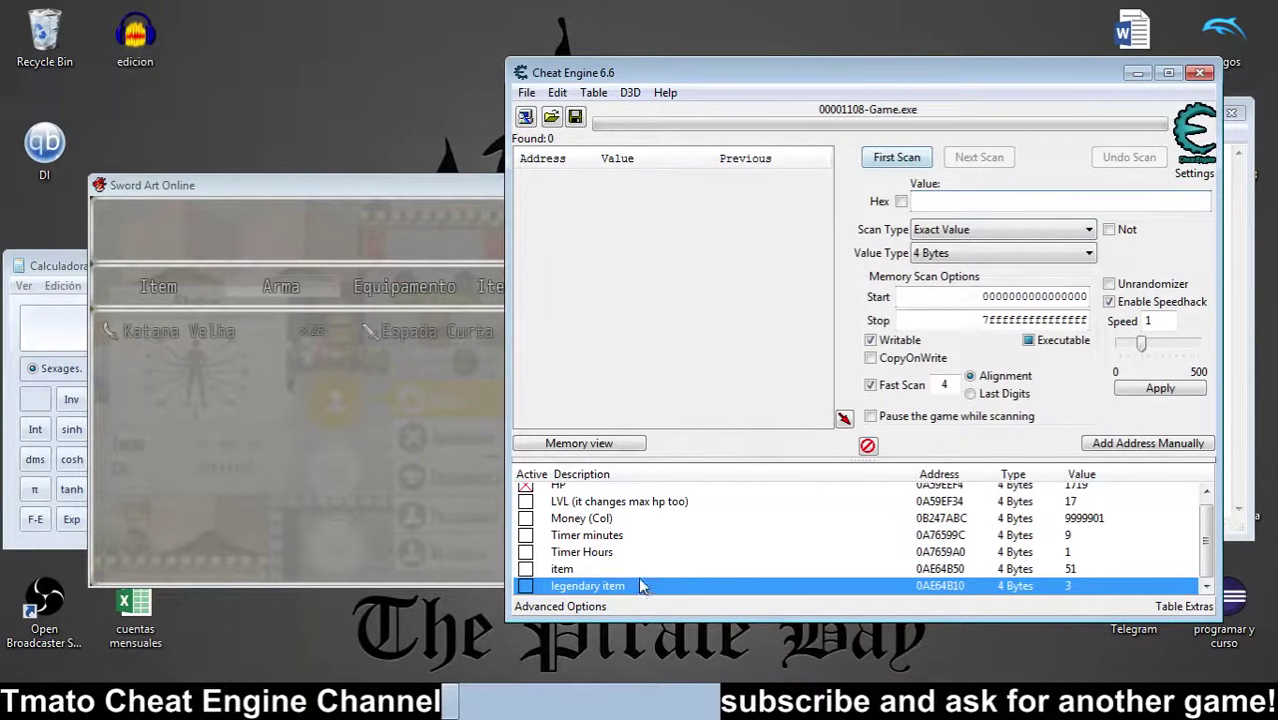
Step: Set the legendary item entry's value to 101, and check the weapon quantity in the game
{"action": "double_click", "coordinate": [1068, 588]}
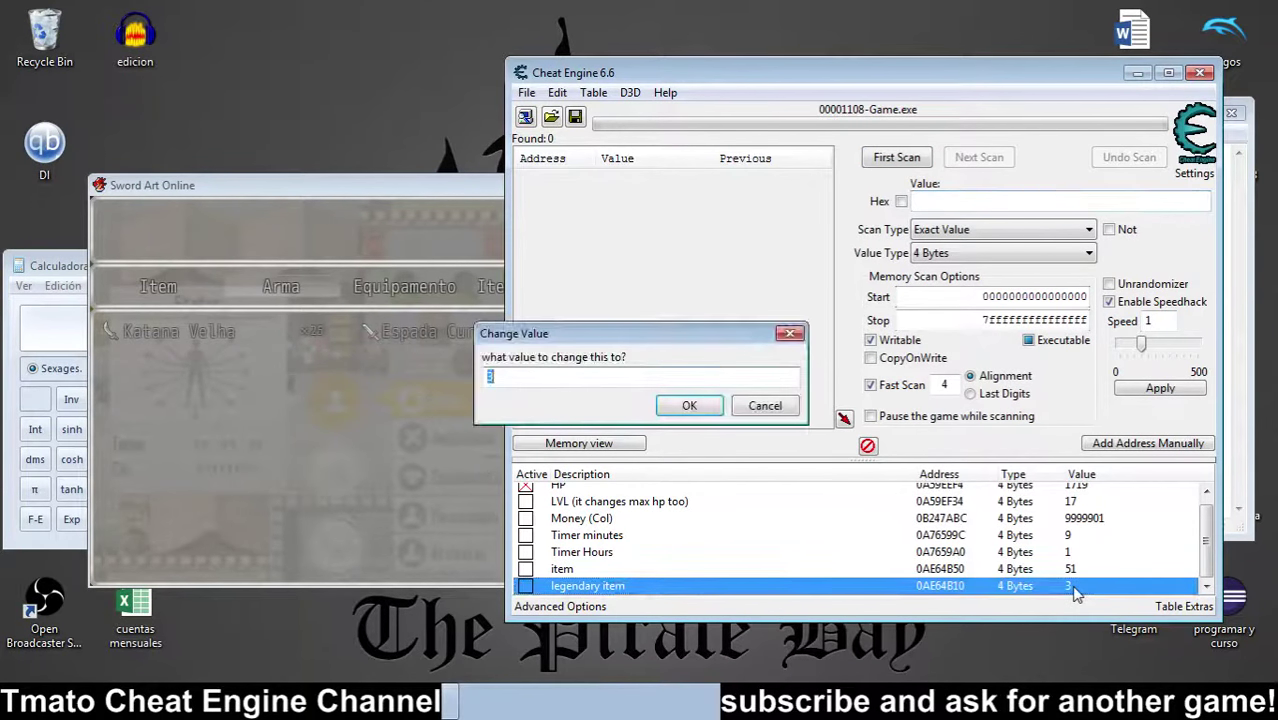
{"action": "type", "text": "101"}
{"action": "key", "text": "Return"}
{"action": "left_click", "coordinate": [381, 380]}
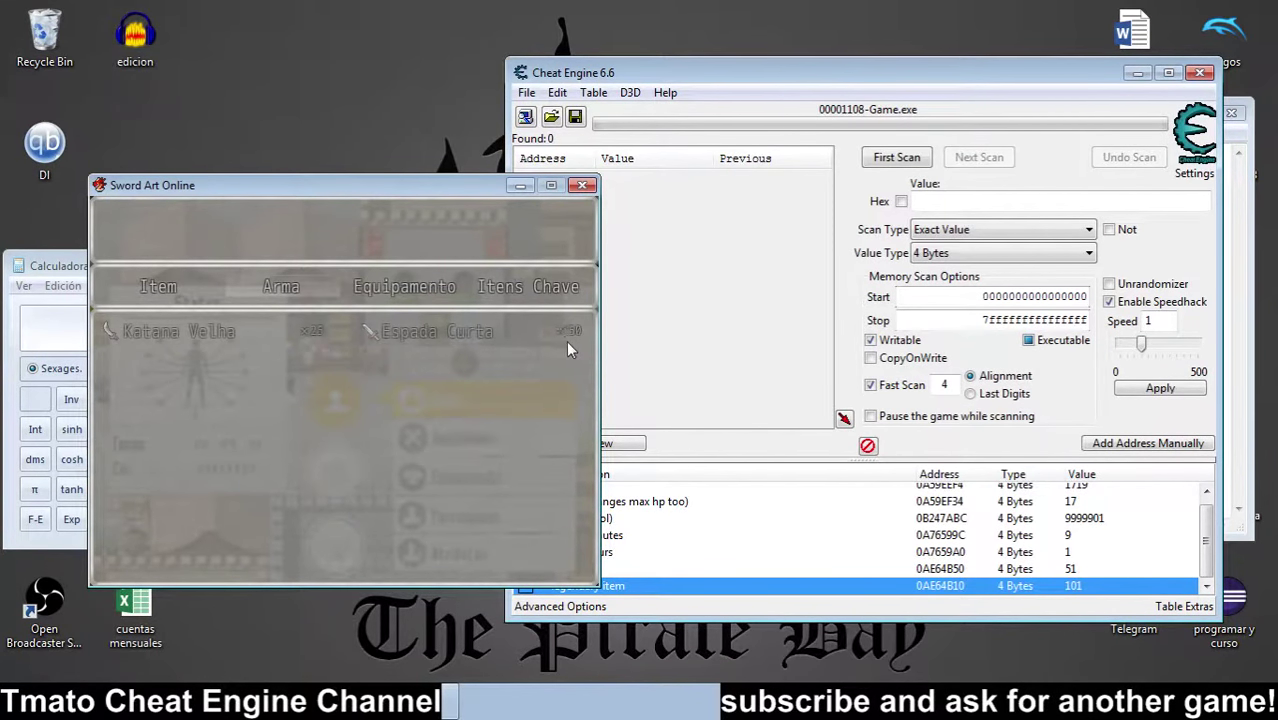
{"action": "left_click", "coordinate": [754, 584]}
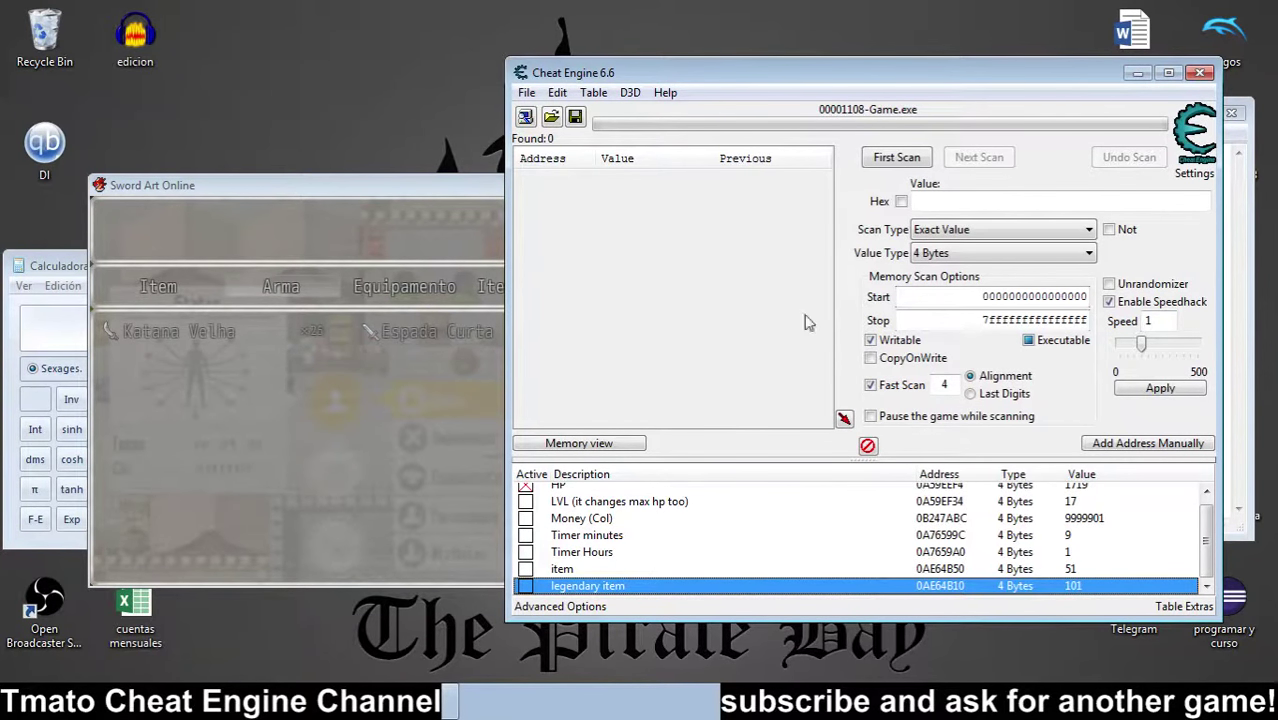
Step: Look through the game's Habilidades, Equipamento and Personagem screens for another value to scan
{"action": "left_click", "coordinate": [932, 204]}
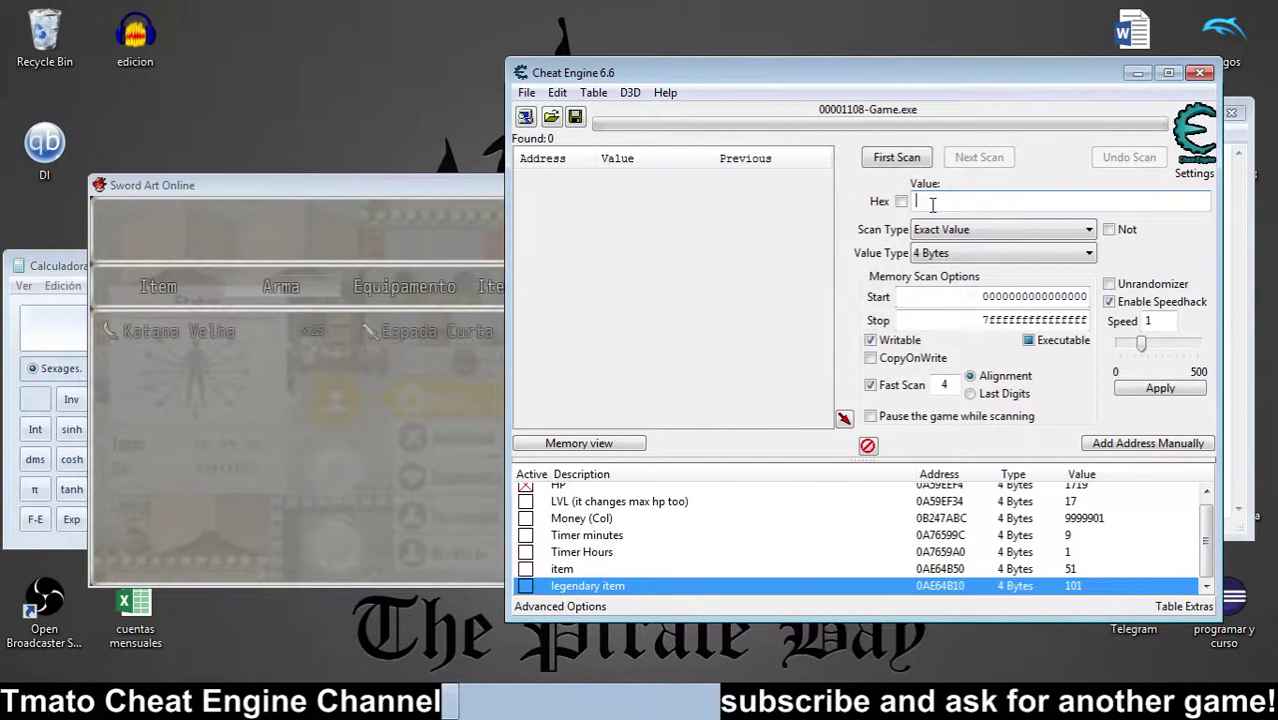
{"action": "left_click", "coordinate": [378, 336]}
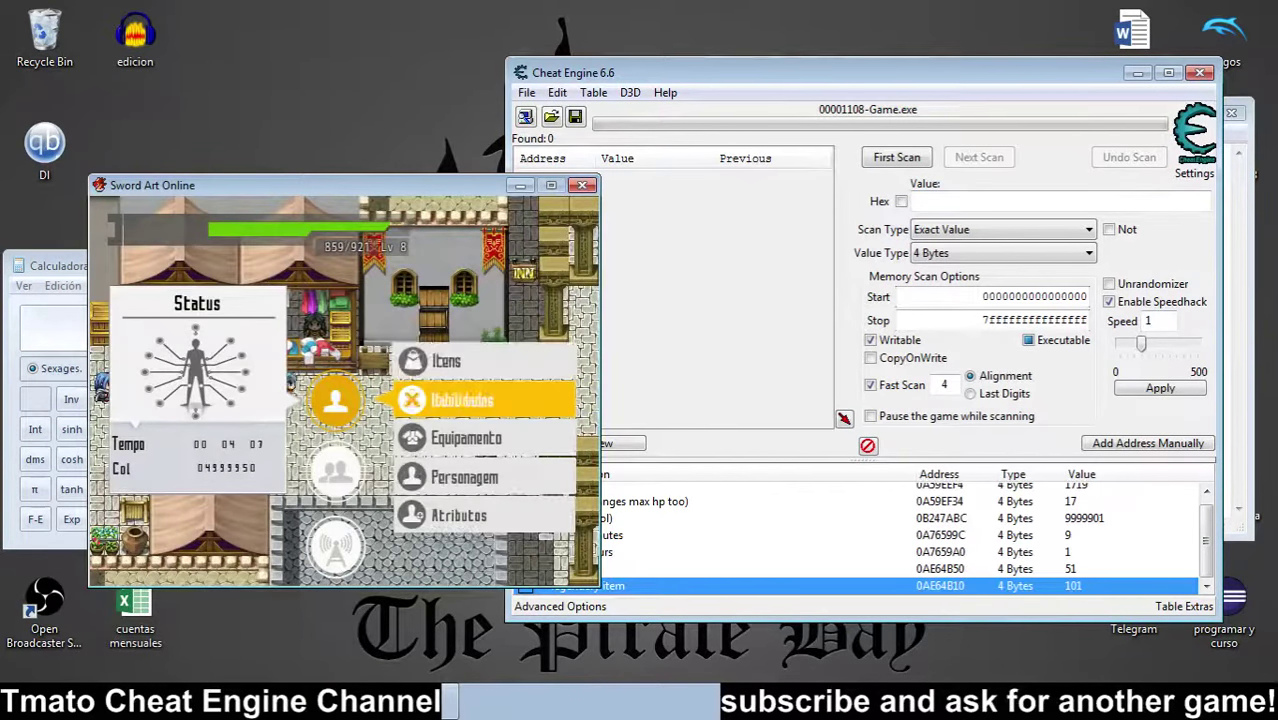
{"action": "key", "text": "Down"}
{"action": "key", "text": "Return"}
{"action": "key", "text": "Escape"}
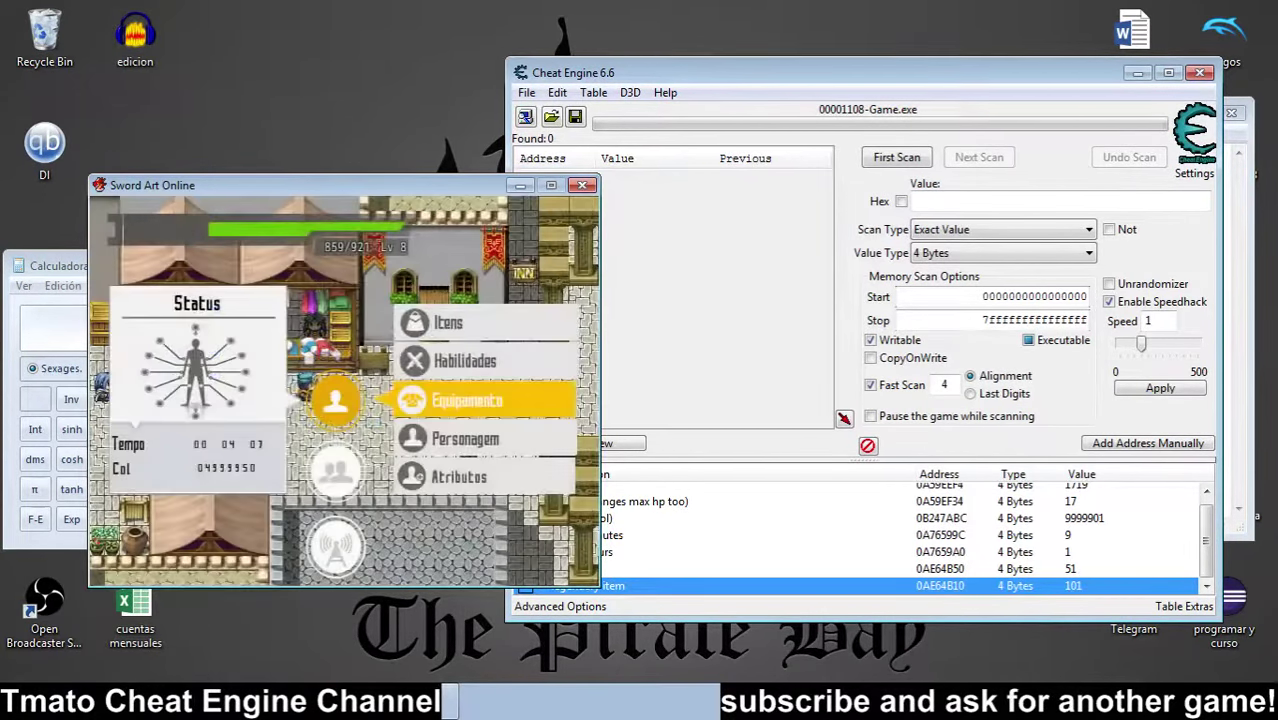
{"action": "key", "text": "Up"}
{"action": "key", "text": "Return"}
{"action": "key", "text": "Escape"}
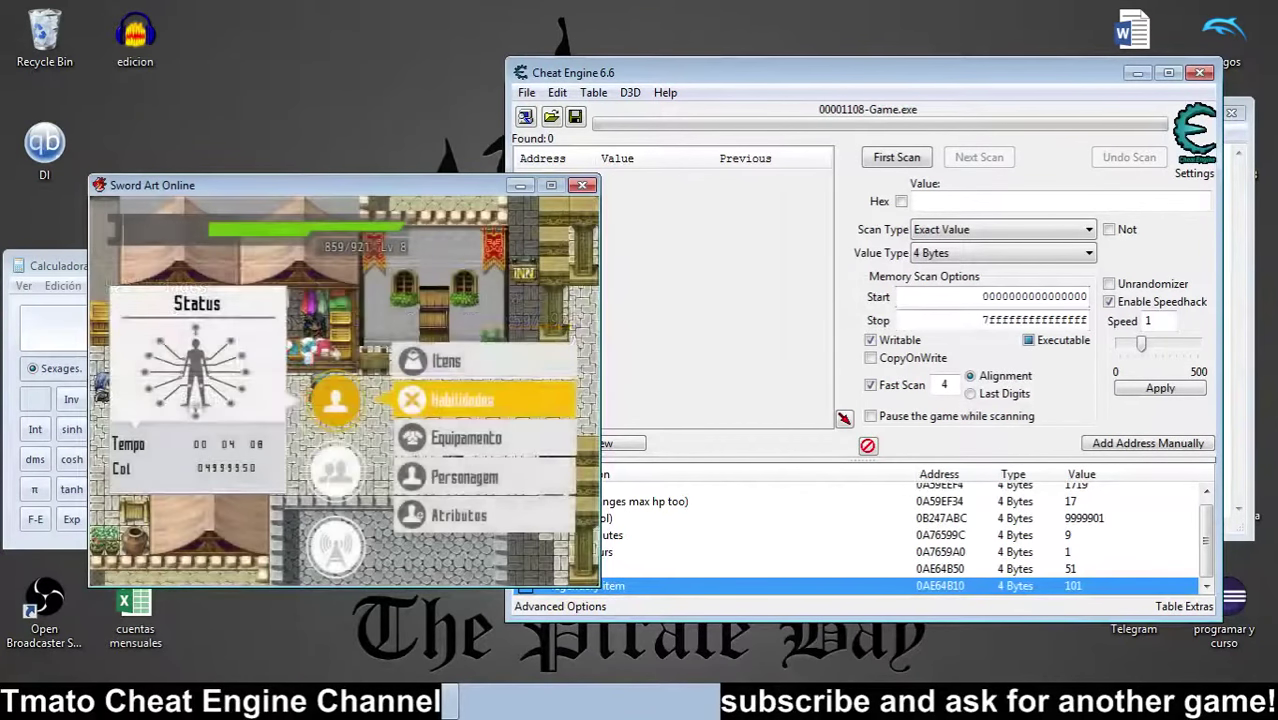
{"action": "key", "text": "Down"}
{"action": "key", "text": "Down"}
{"action": "key", "text": "Return"}
{"action": "key", "text": "Return"}
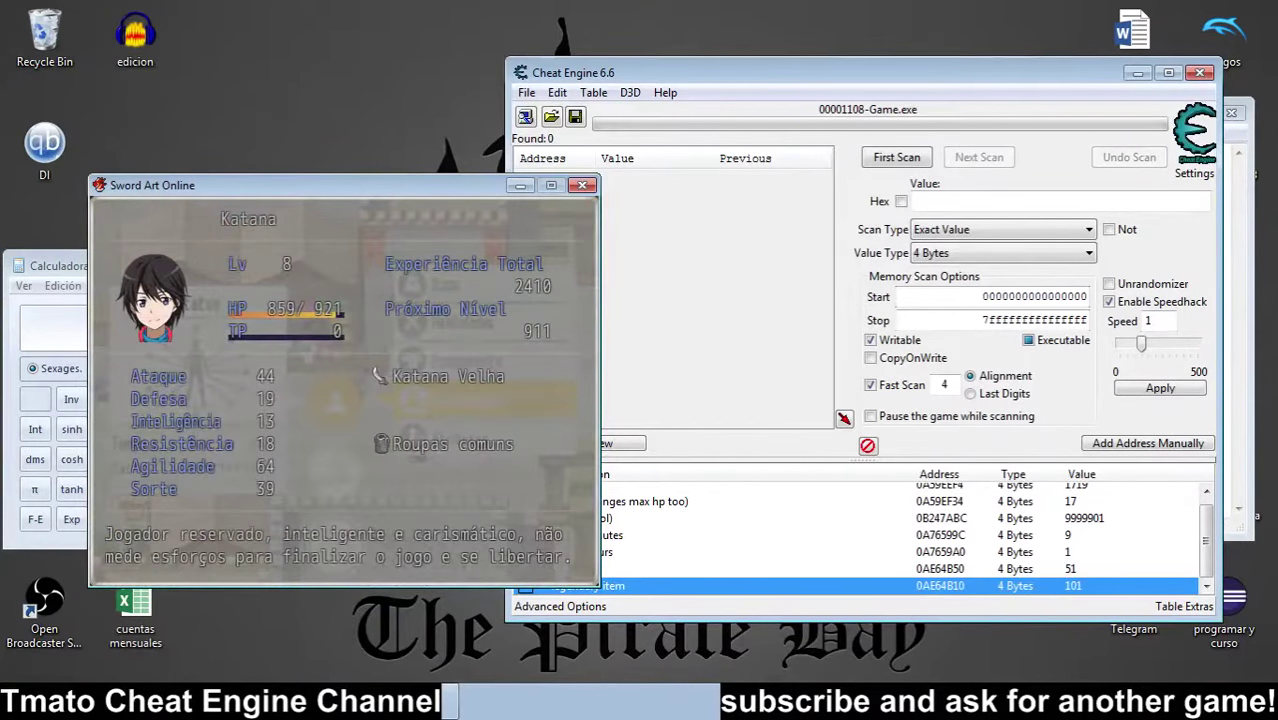
Step: Open the attribute distribution in the game and spend one point on Ataque
{"action": "key", "text": "Escape"}
{"action": "key", "text": "Down"}
{"action": "key", "text": "Return"}
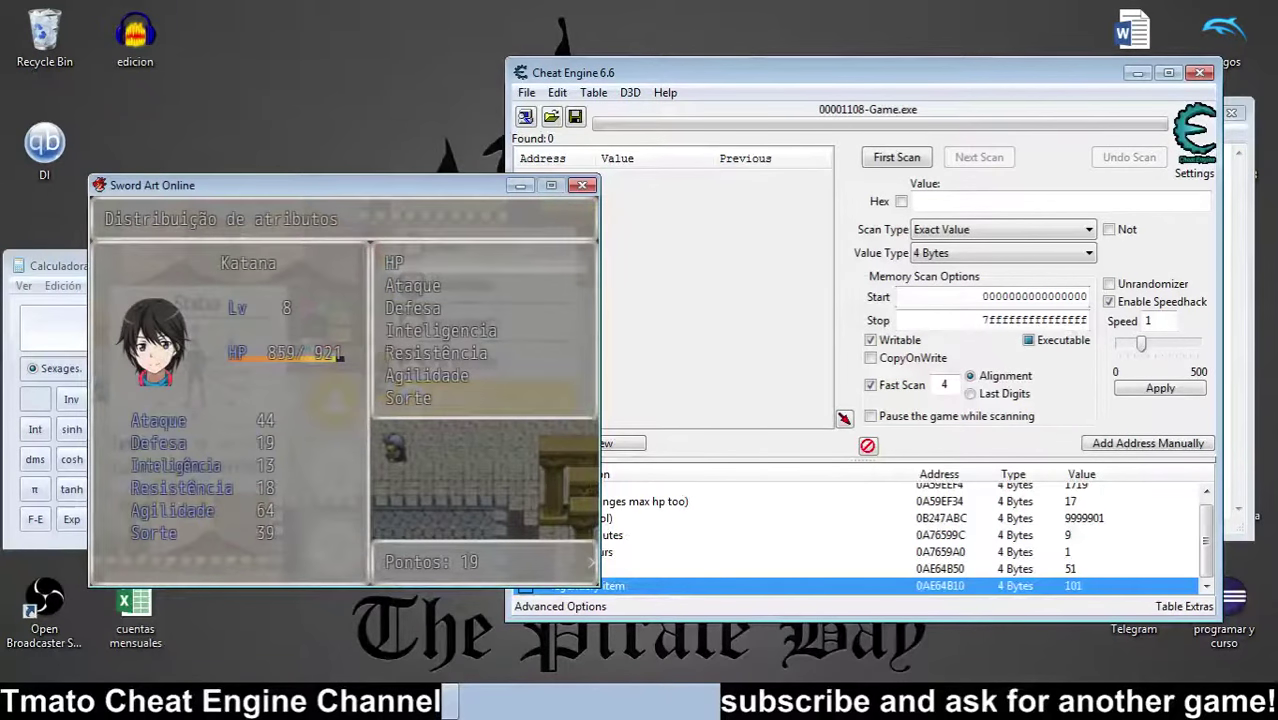
{"action": "key", "text": "Down"}
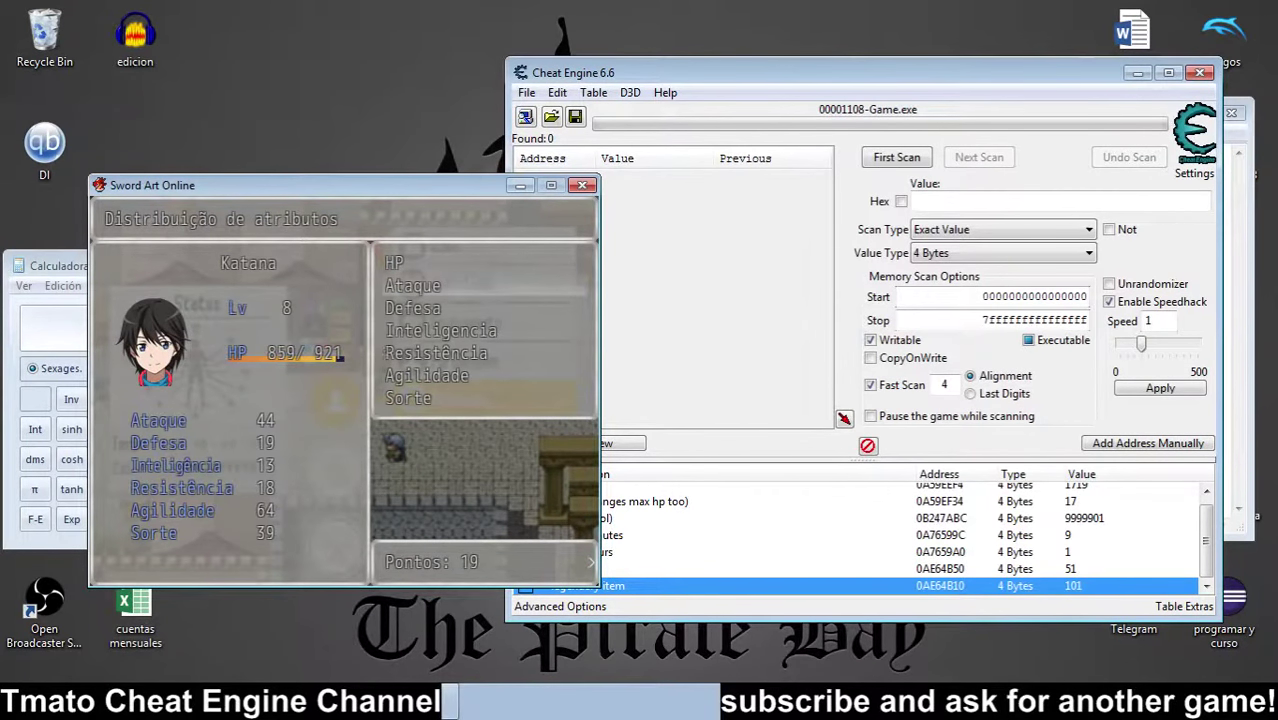
{"action": "key", "text": "Return"}
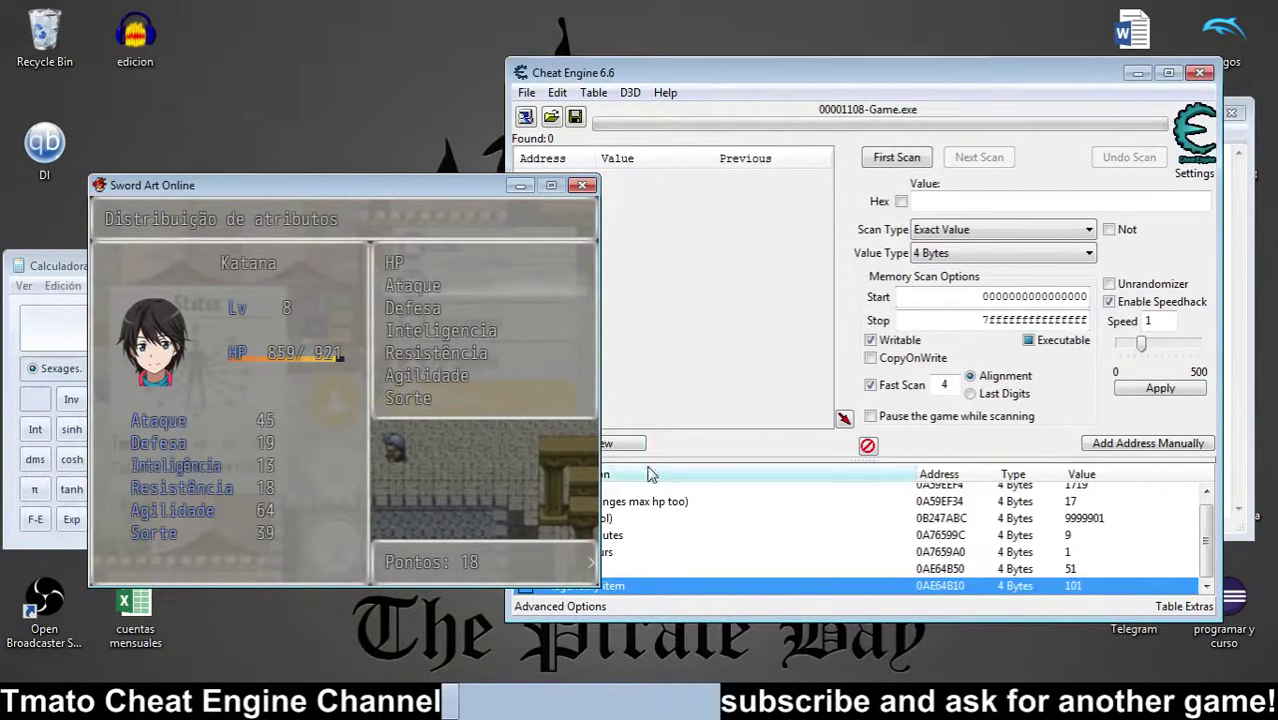
Step: Write the note "skill points" in Cheat Engine's scan value field and clear it again
{"action": "left_click", "coordinate": [939, 201]}
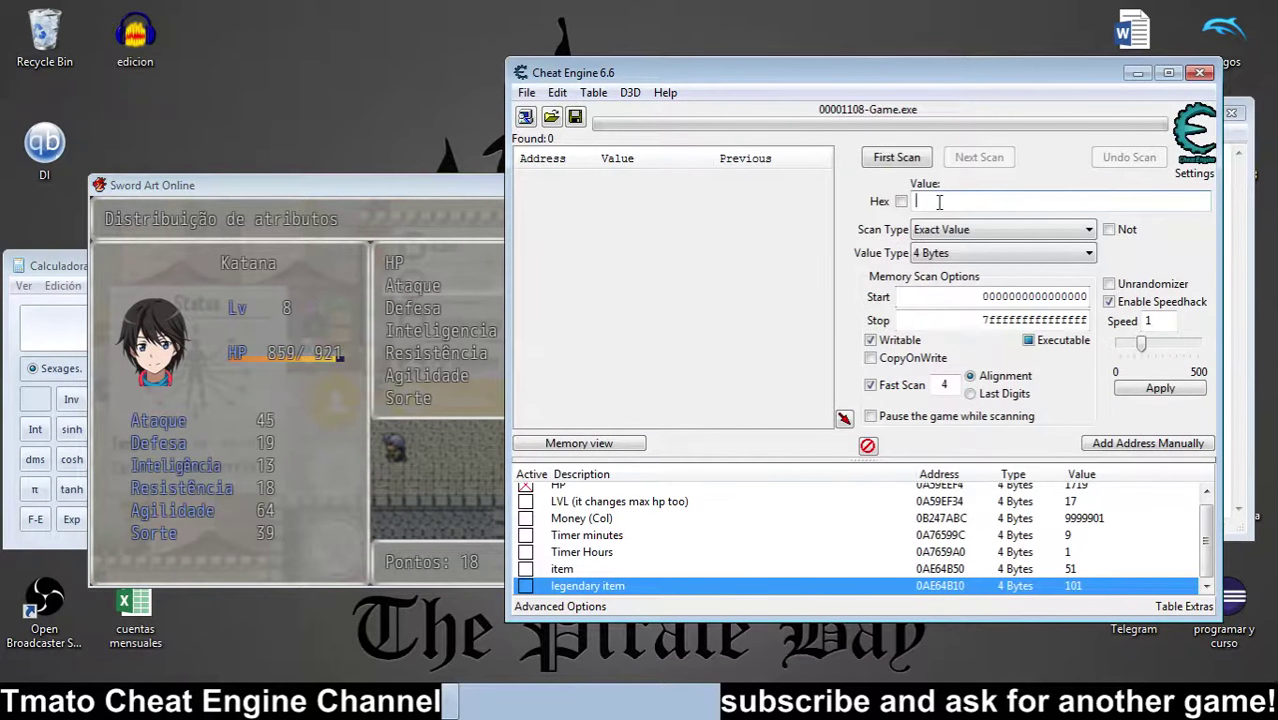
{"action": "type", "text": "skill points"}
{"action": "left_click_drag", "start_coordinate": [990, 203], "coordinate": [755, 210]}
{"action": "key", "text": "BackSpace"}
Step: Calculate 18*2+1 in the Calculator, and run a first scan for 37 in Cheat Engine
{"action": "left_click", "coordinate": [27, 325]}
{"action": "type", "text": "182"}
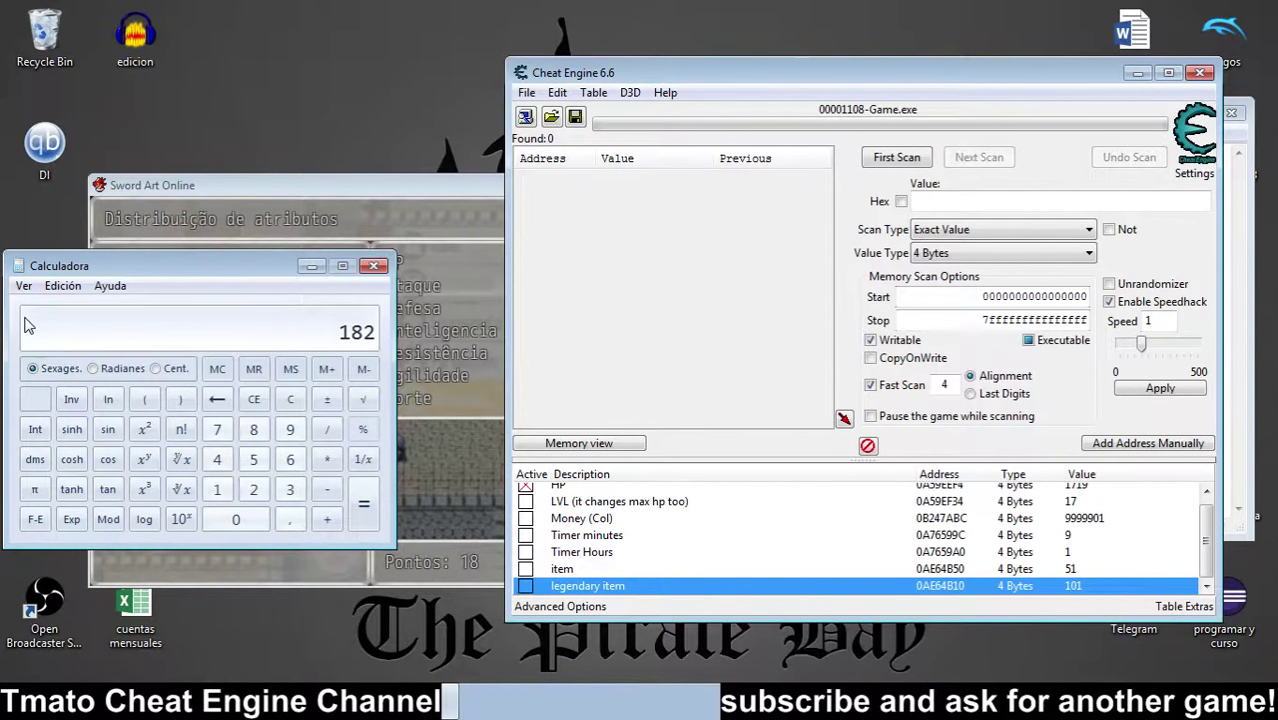
{"action": "key", "text": "BackSpace"}
{"action": "type", "text": "+1"}
{"action": "key", "text": "Return"}
{"action": "left_click", "coordinate": [957, 199]}
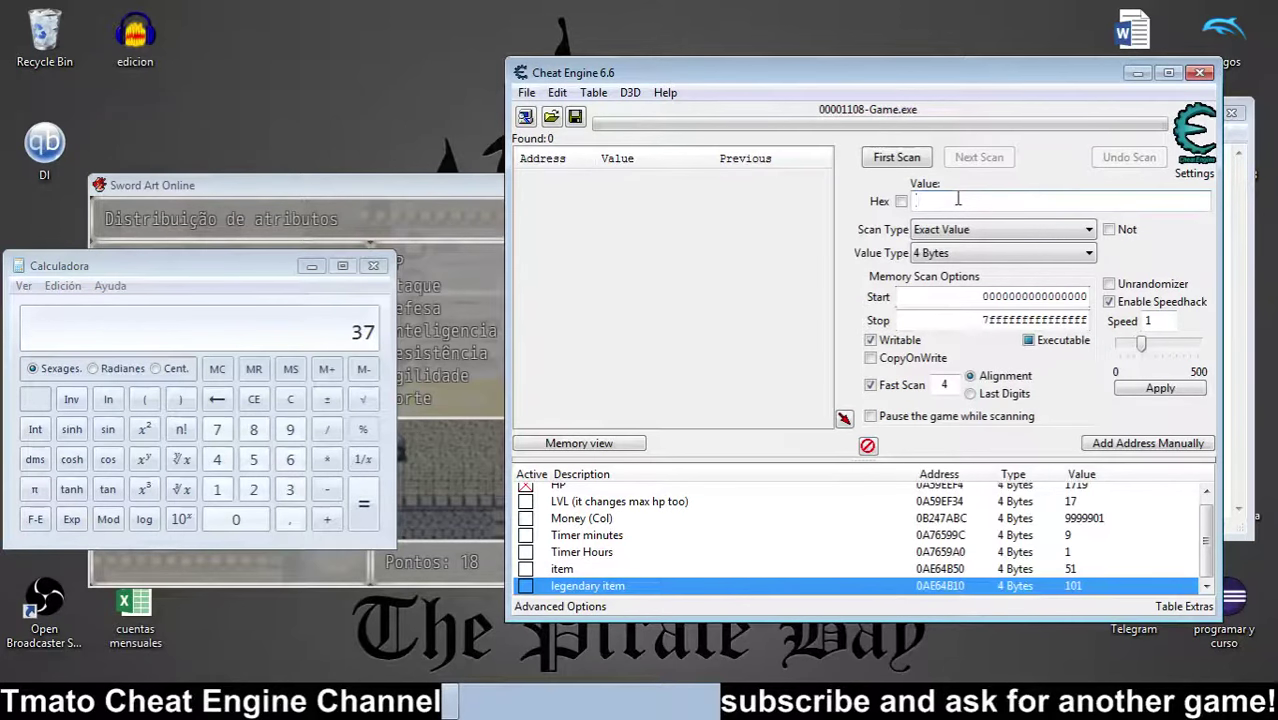
{"action": "type", "text": "37"}
{"action": "key", "text": "Return"}
Step: Spend another point on Ataque in the game, and narrow the Cheat Engine scan to value 35
{"action": "left_click", "coordinate": [466, 303]}
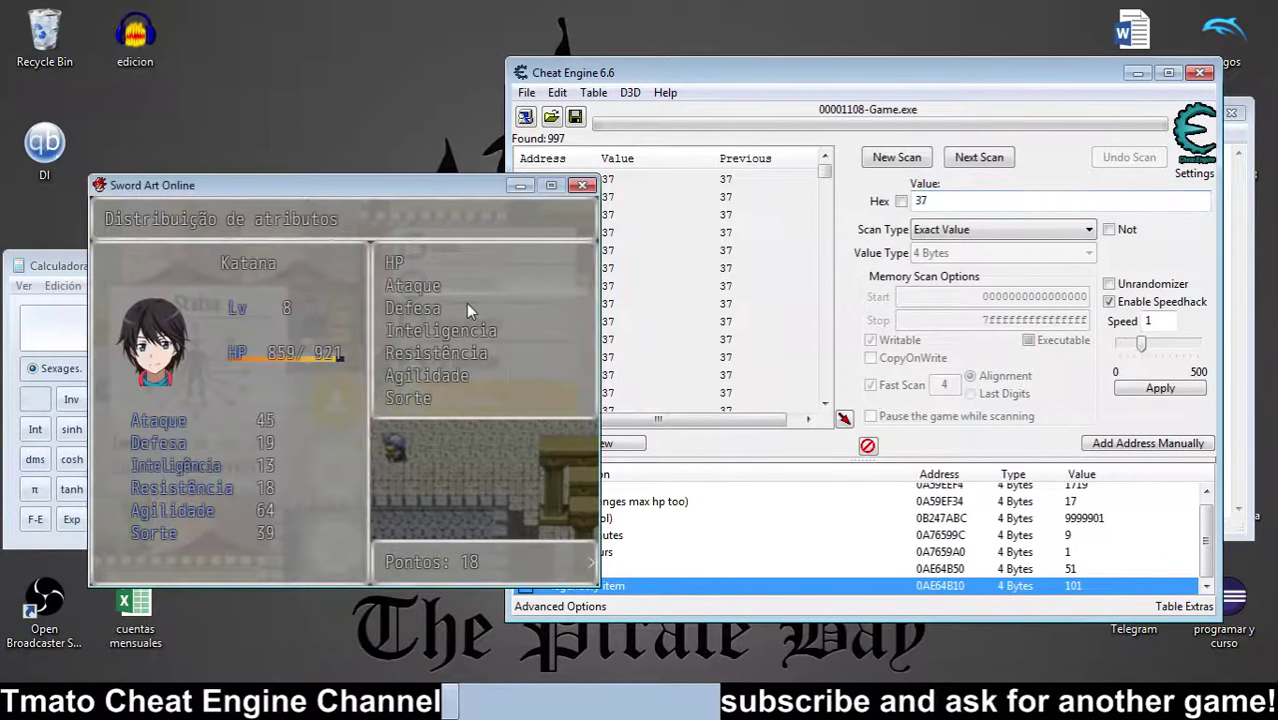
{"action": "key", "text": "Return"}
{"action": "double_click", "coordinate": [928, 203]}
{"action": "type", "text": "35"}
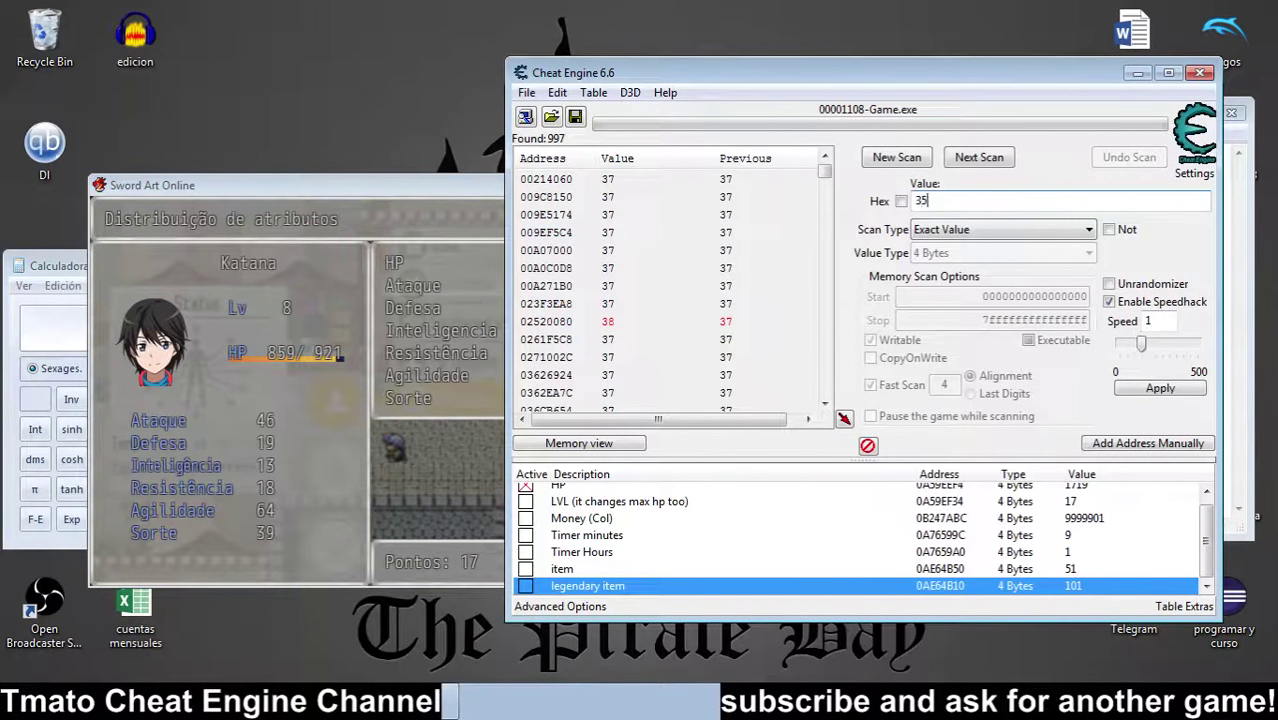
{"action": "key", "text": "Return"}
Step: Add the found address 0A59EF4C to the saved address list and describe it as "Skill points"
{"action": "left_click", "coordinate": [697, 182]}
{"action": "left_click_drag", "start_coordinate": [697, 184], "coordinate": [666, 512]}
{"action": "double_click", "coordinate": [583, 588]}
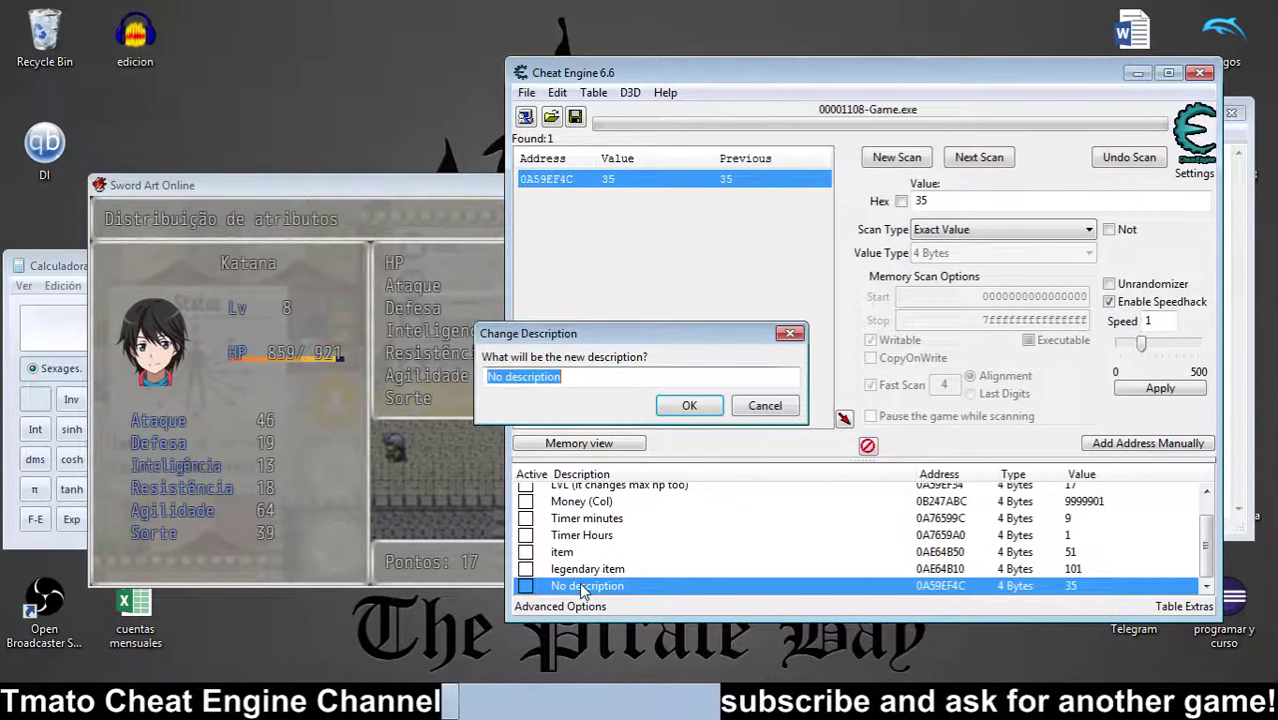
{"action": "type", "text": "Skill poin"}
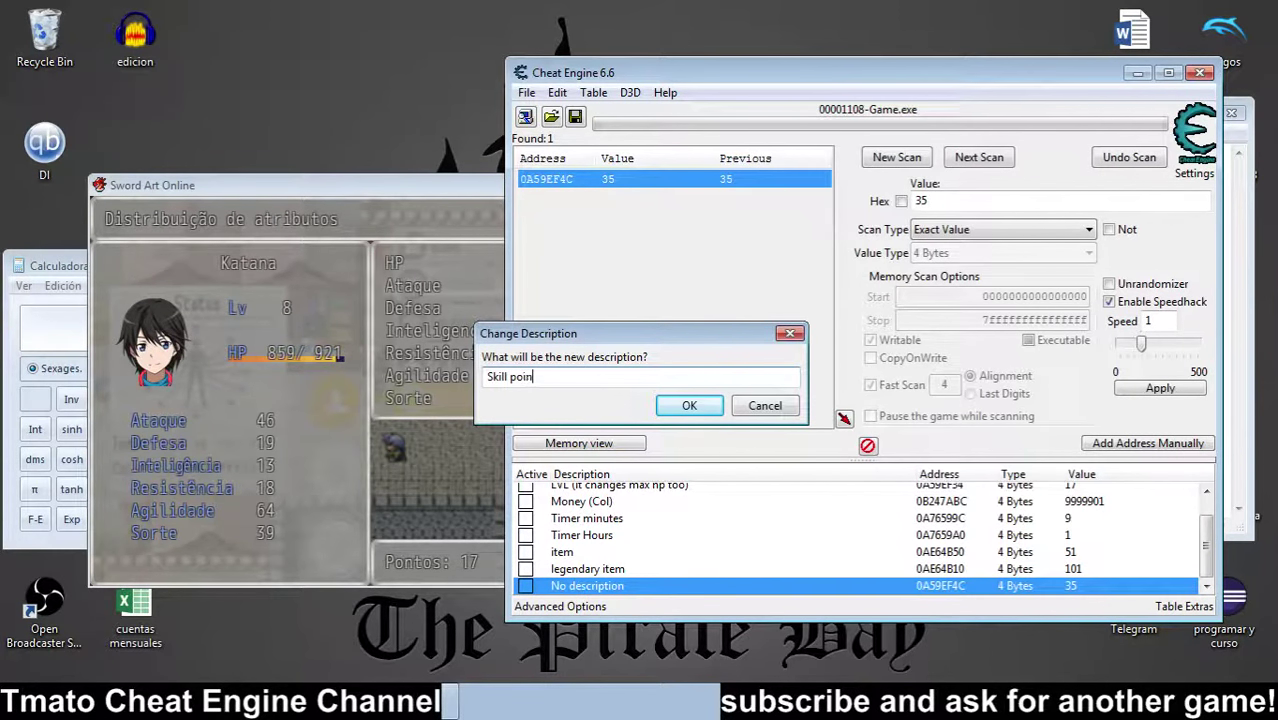
{"action": "type", "text": "ts"}
{"action": "key", "text": "Return"}
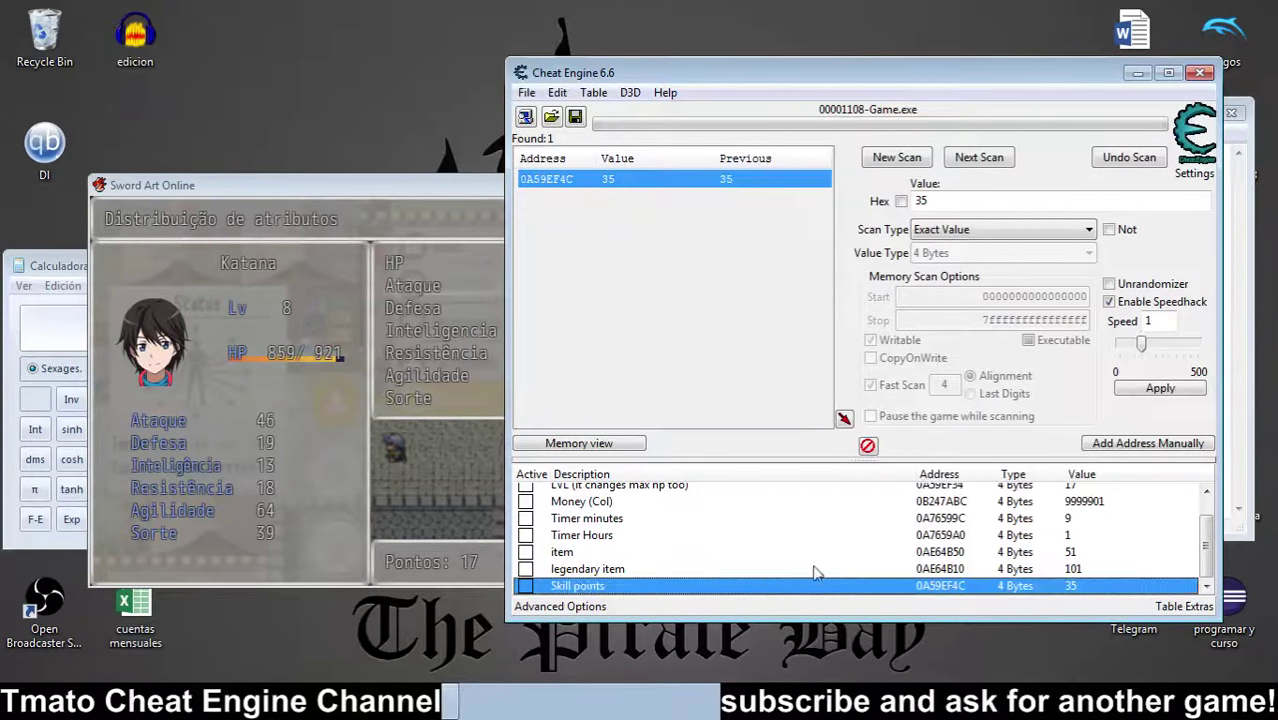
Step: Set the Skill points entry's value to 101, and spend one point on Ataque in the game
{"action": "double_click", "coordinate": [1070, 586]}
{"action": "type", "text": "101"}
{"action": "key", "text": "Return"}
{"action": "left_click", "coordinate": [413, 480]}
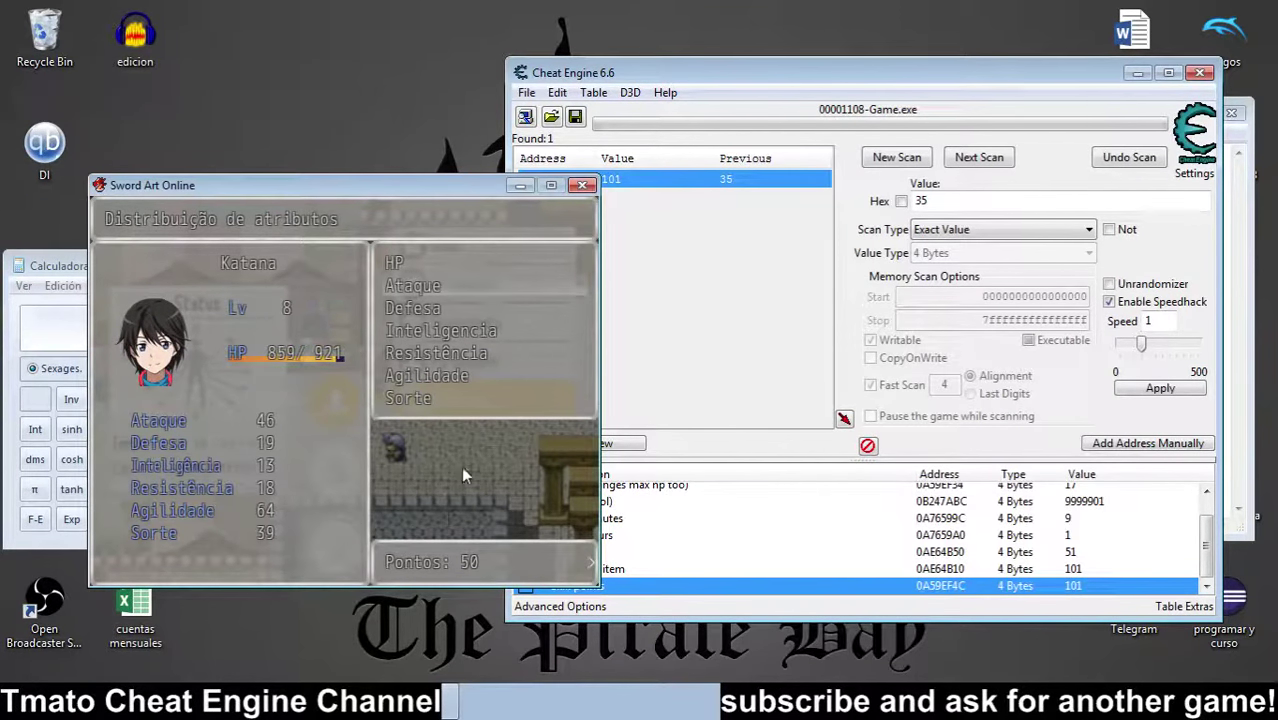
{"action": "key", "text": "Return"}
Step: Calculate 47*2+1 in the Calculator to get the stored value of the attack attribute
{"action": "left_click", "coordinate": [56, 328]}
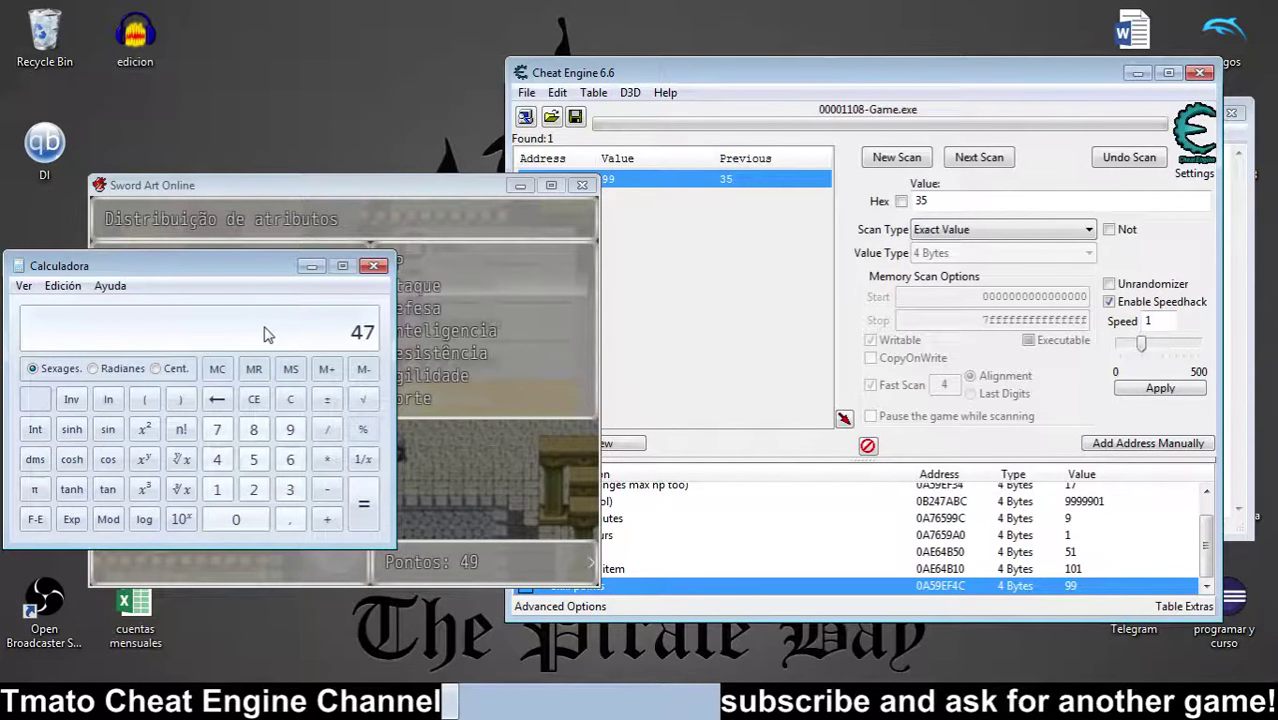
{"action": "key", "text": "Return"}
{"action": "key", "text": "1"}
{"action": "key", "text": "Return"}
Step: Write the note "attack" in Cheat Engine's scan value field and erase it again
{"action": "left_click", "coordinate": [935, 206]}
{"action": "type", "text": "attac"}
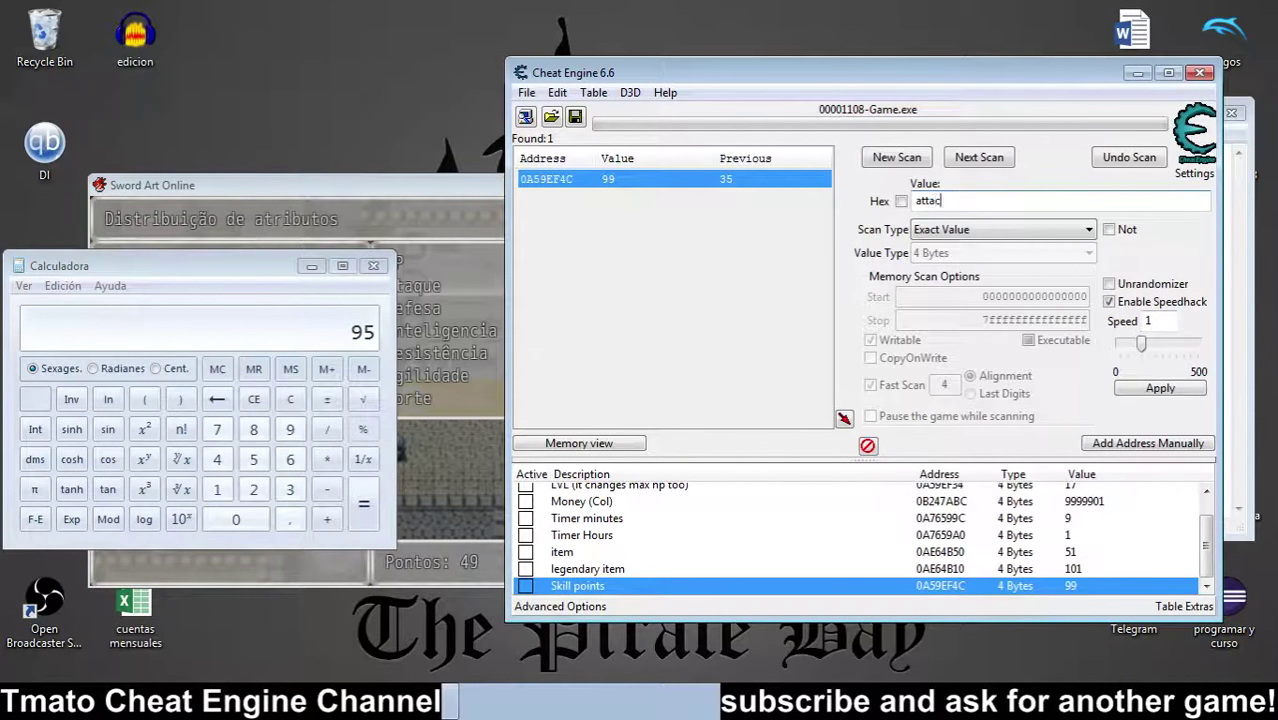
{"action": "type", "text": "k"}
{"action": "key", "text": "BackSpace"}
{"action": "key", "text": "BackSpace"}
{"action": "key", "text": "BackSpace"}
{"action": "key", "text": "BackSpace"}
{"action": "key", "text": "BackSpace"}
{"action": "key", "text": "BackSpace"}
Step: Start a new scan in Cheat Engine and run the first scan for the exact value 95
{"action": "type", "text": "9"}
{"action": "left_click", "coordinate": [889, 162]}
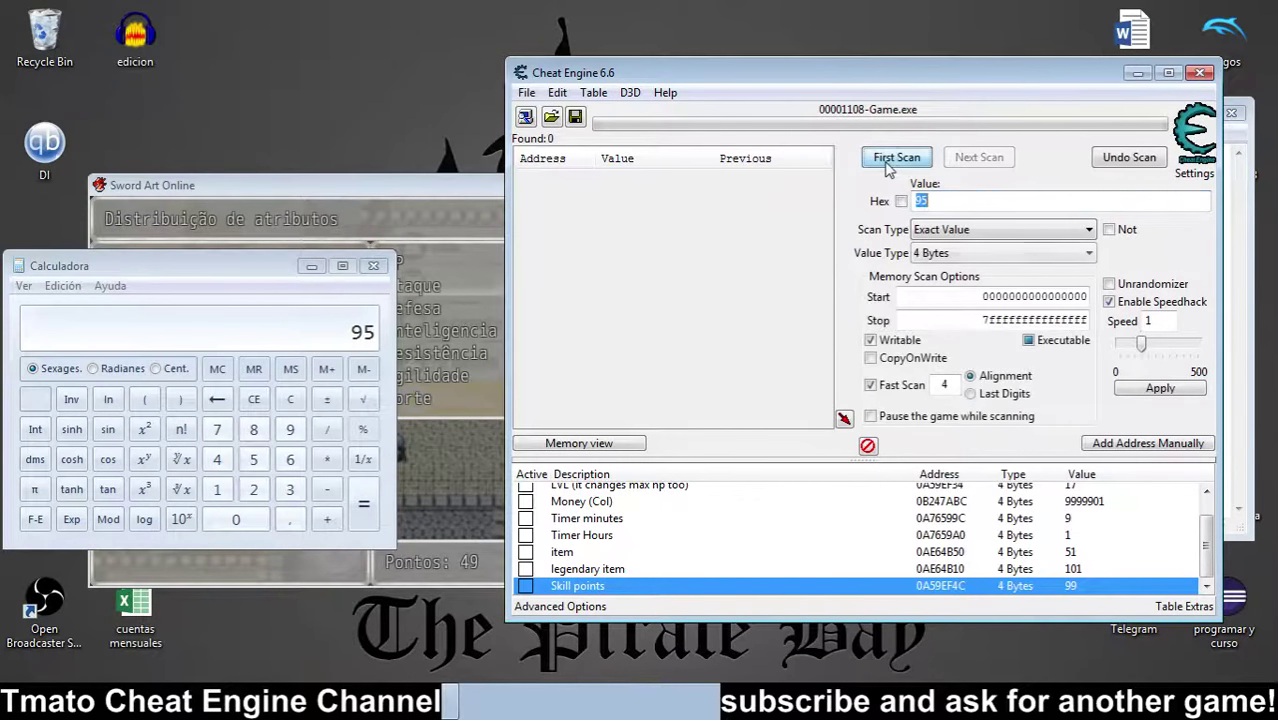
{"action": "left_click", "coordinate": [897, 158]}
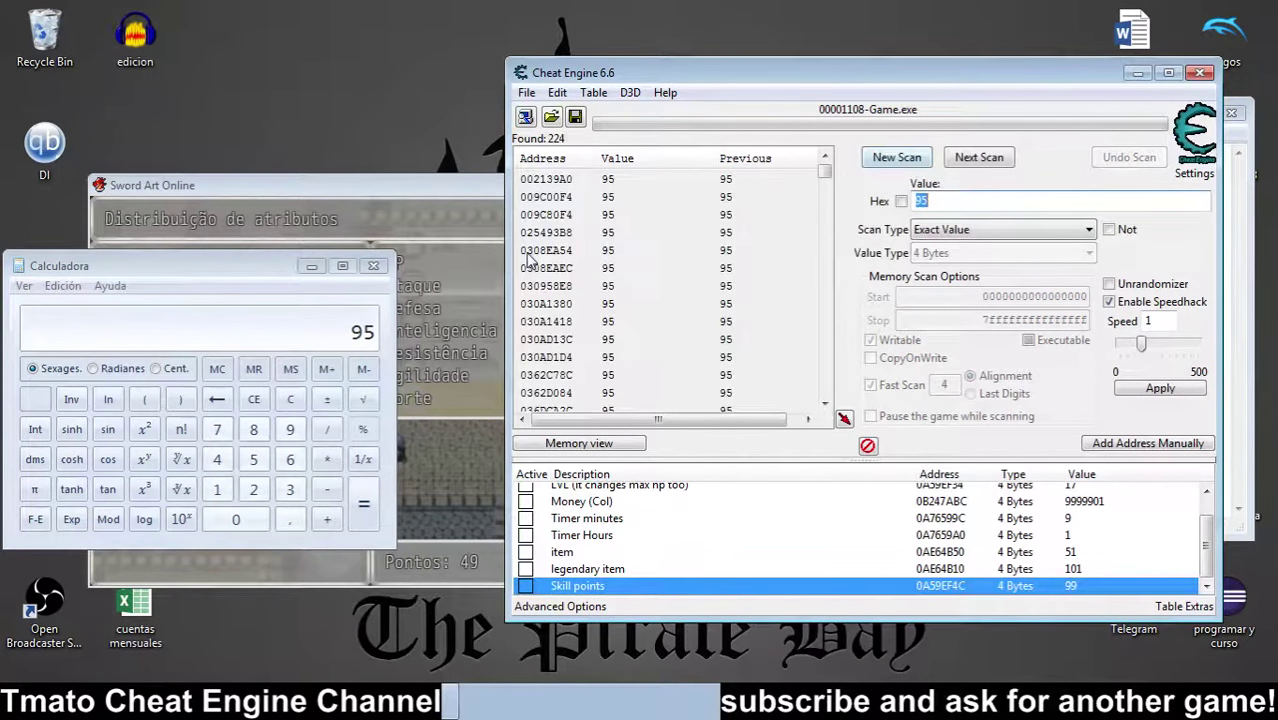
Step: Raise Ataque by one more point in the game, and narrow the scan results to value 97
{"action": "left_click", "coordinate": [459, 293]}
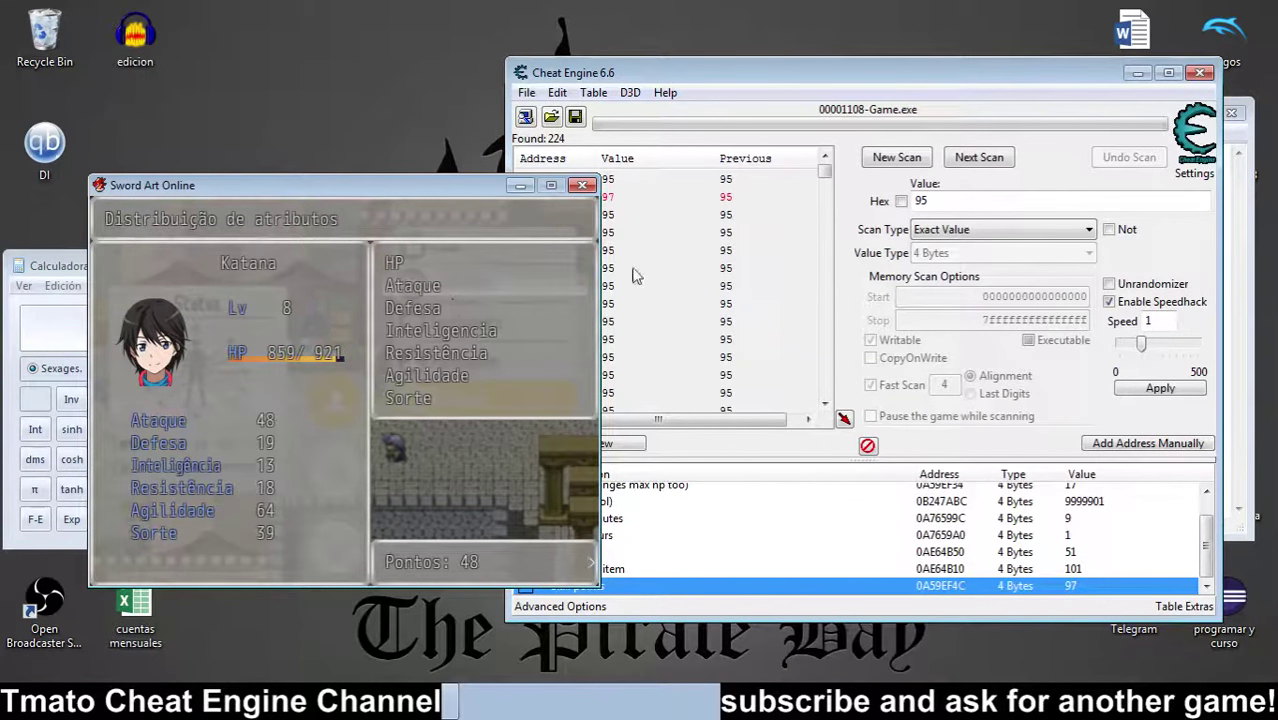
{"action": "left_click", "coordinate": [907, 218]}
{"action": "type", "text": "97"}
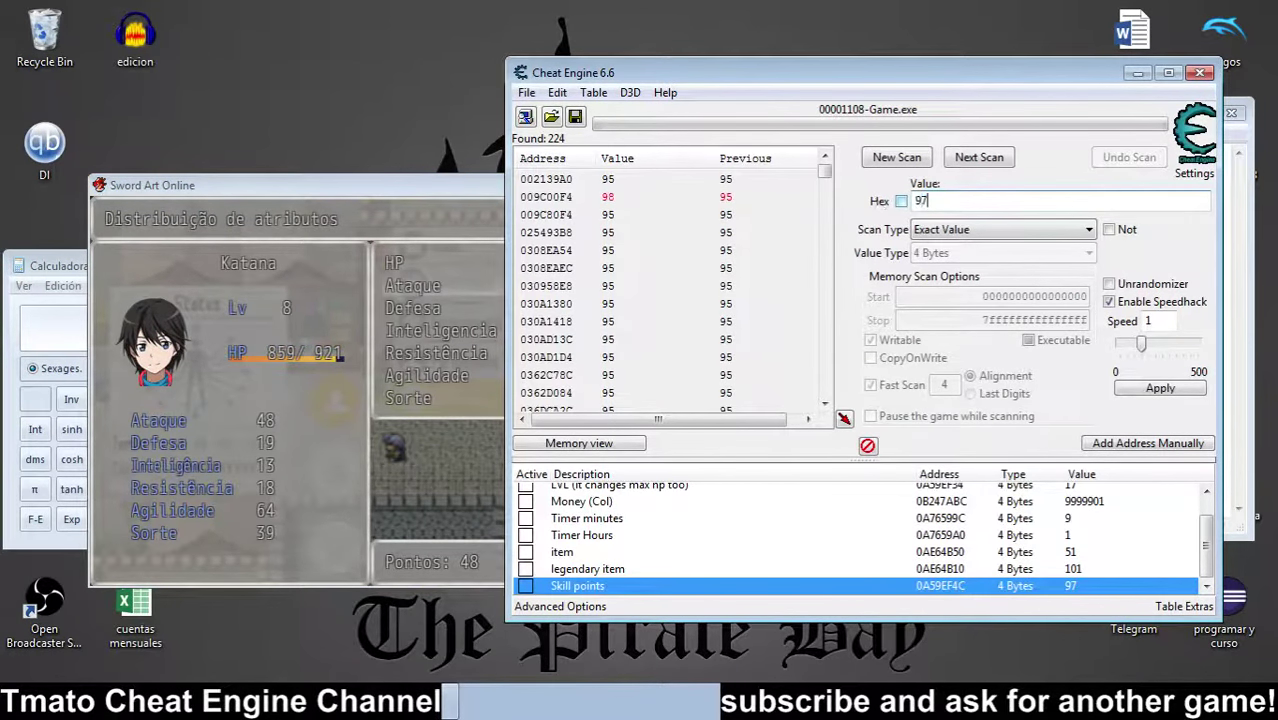
{"action": "key", "text": "Return"}
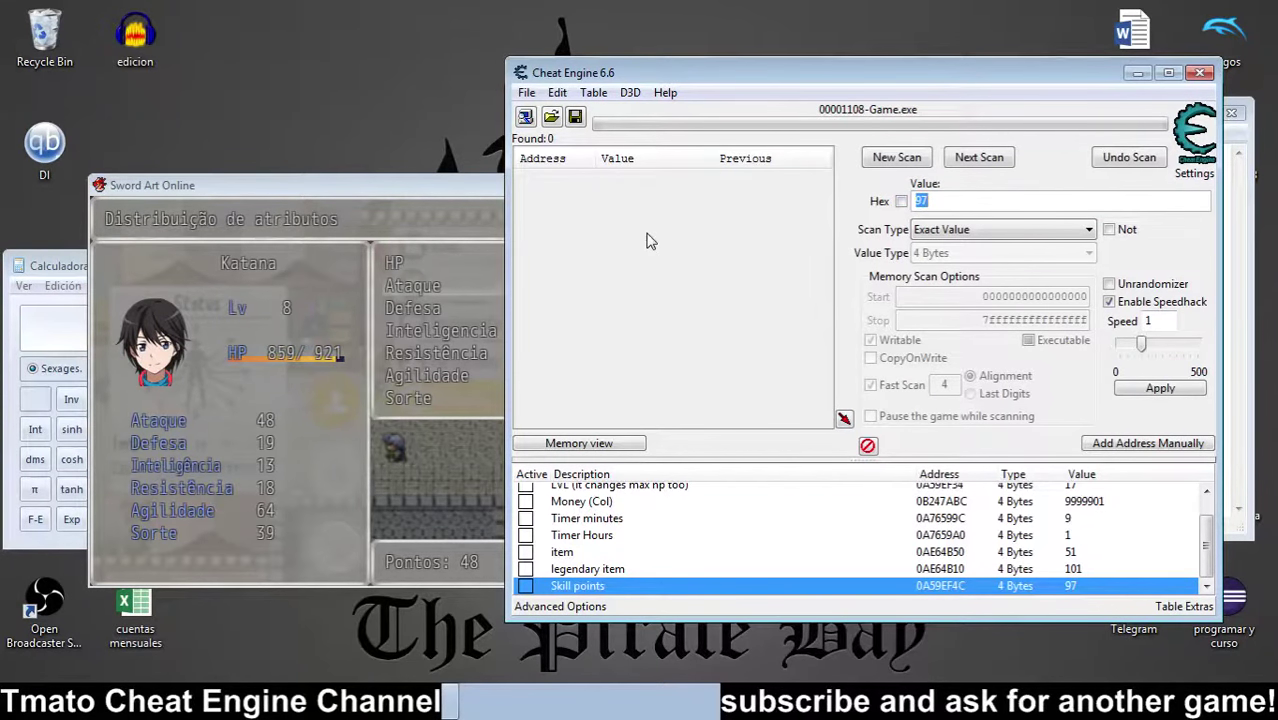
Step: Verify the scanned attack value by calculating 48*2+1 in the Calculator, and return to the game
{"action": "left_click", "coordinate": [43, 316]}
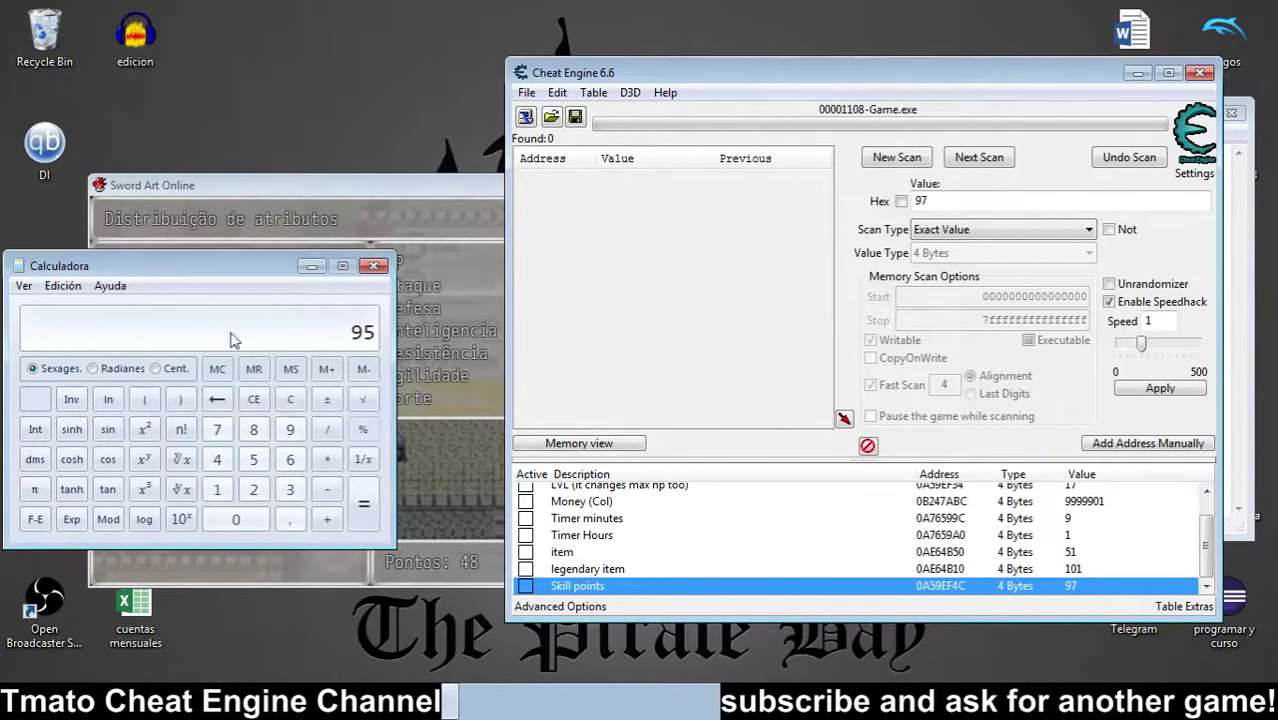
{"action": "type", "text": "48*2+1"}
{"action": "key", "text": "Return"}
{"action": "left_click", "coordinate": [450, 285]}
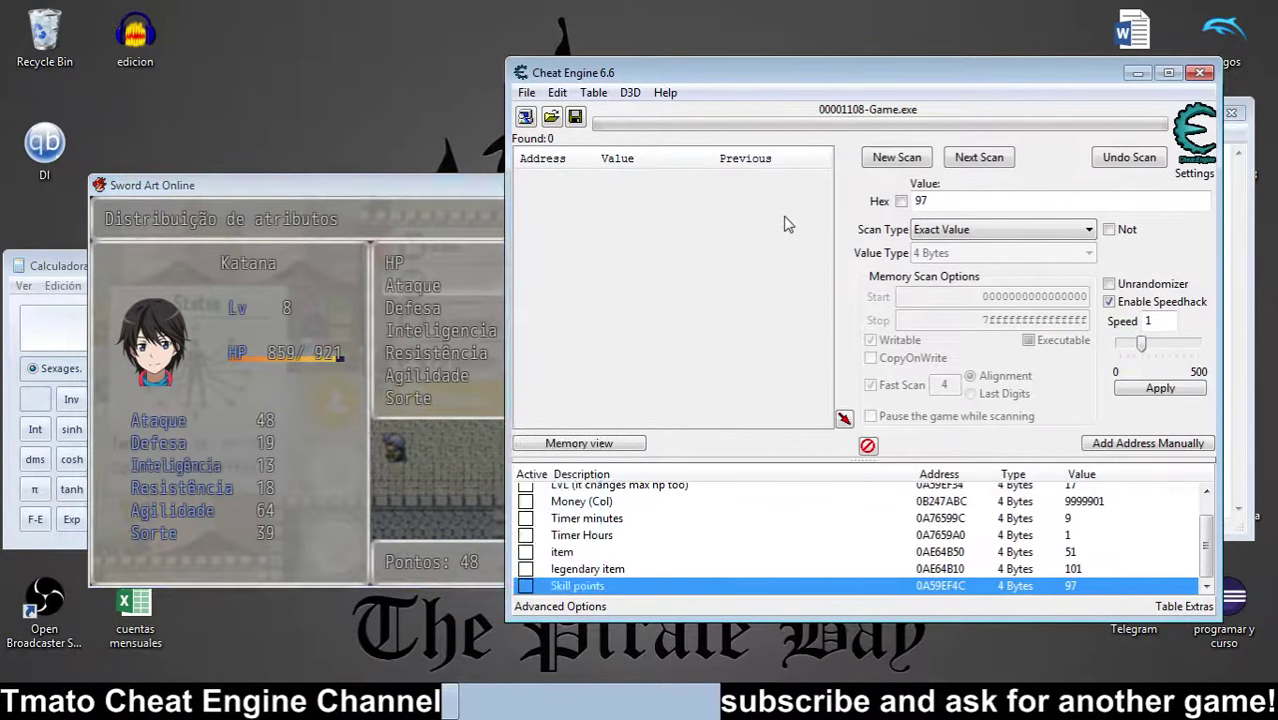